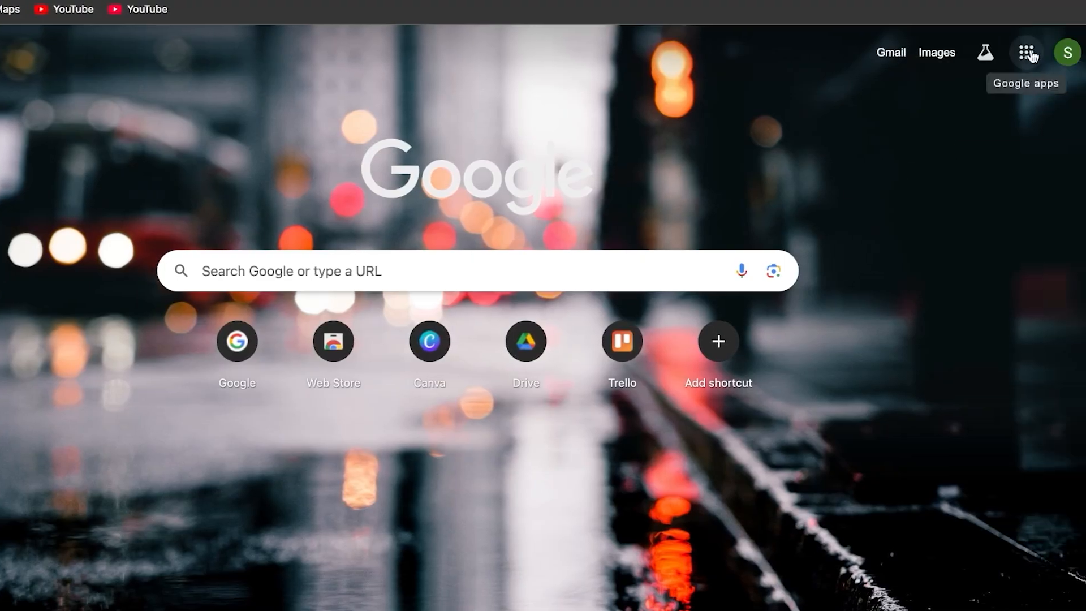
# Step: Open Google Calendar from the Google apps list
pyautogui.click(1026, 54)
pyautogui.scroll(-2, 942, 296)
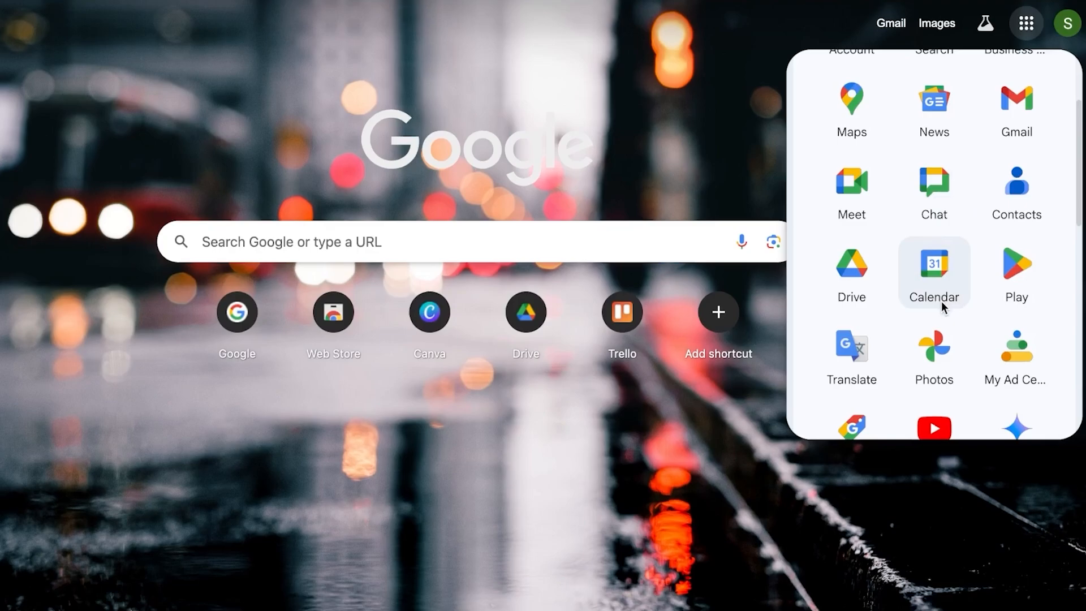
pyautogui.click(941, 301)
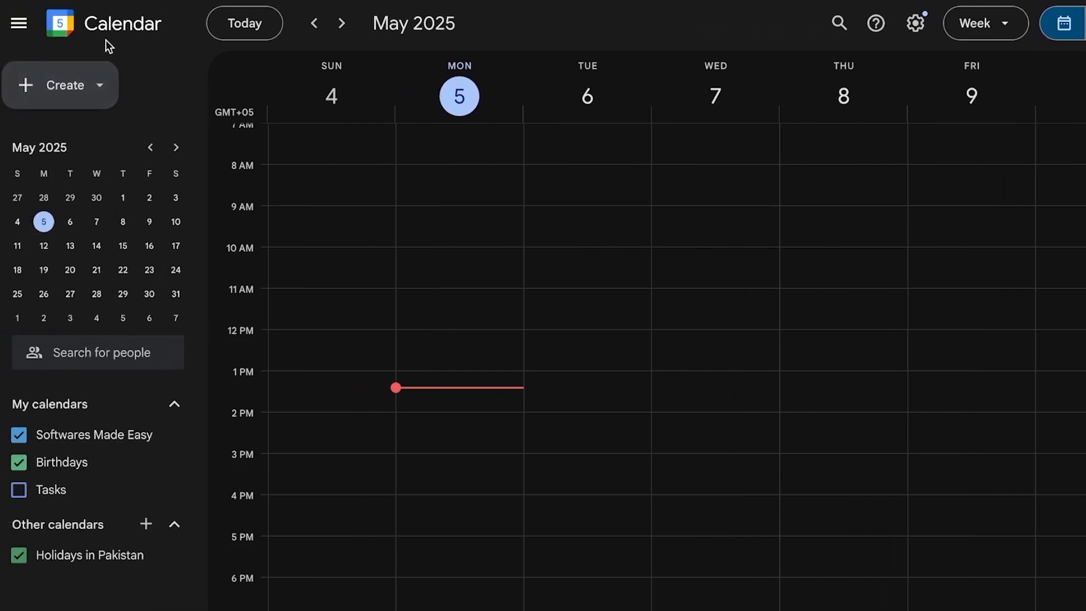
pyautogui.click(101, 89)
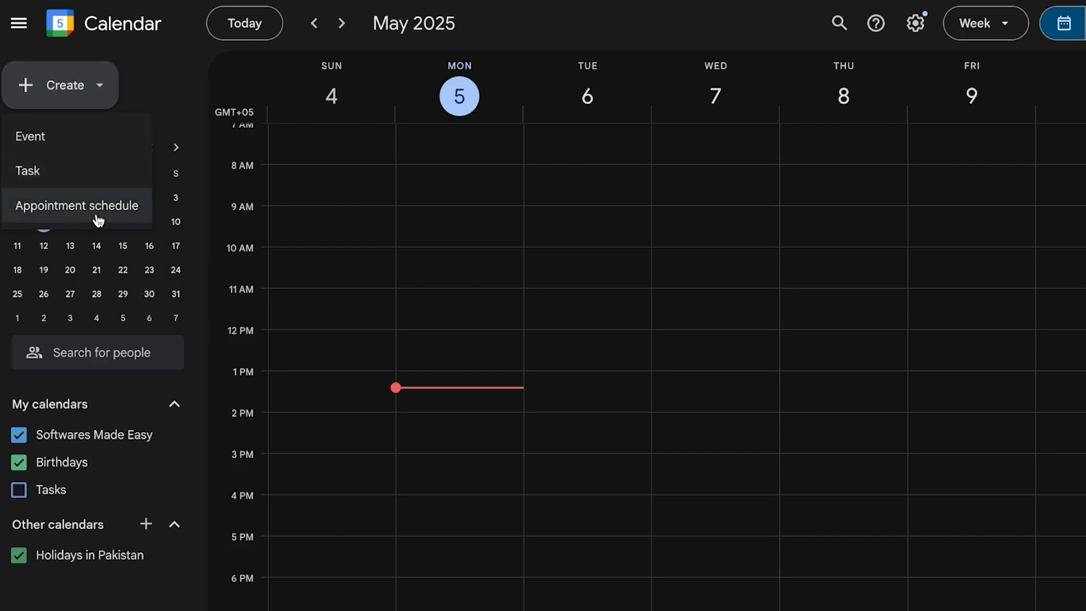
pyautogui.click(270, 32)
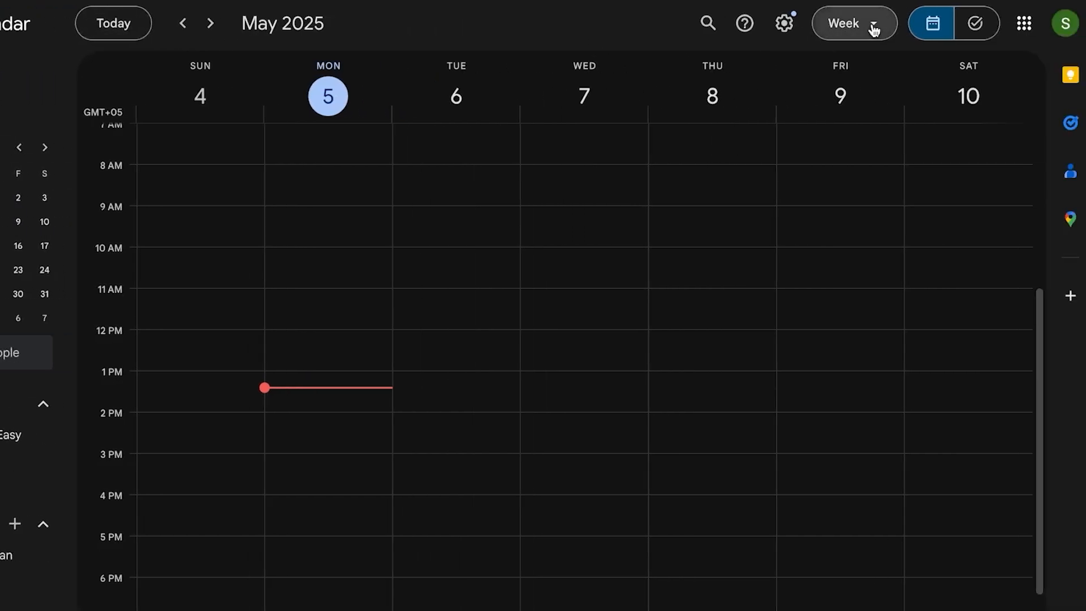
pyautogui.click(880, 25)
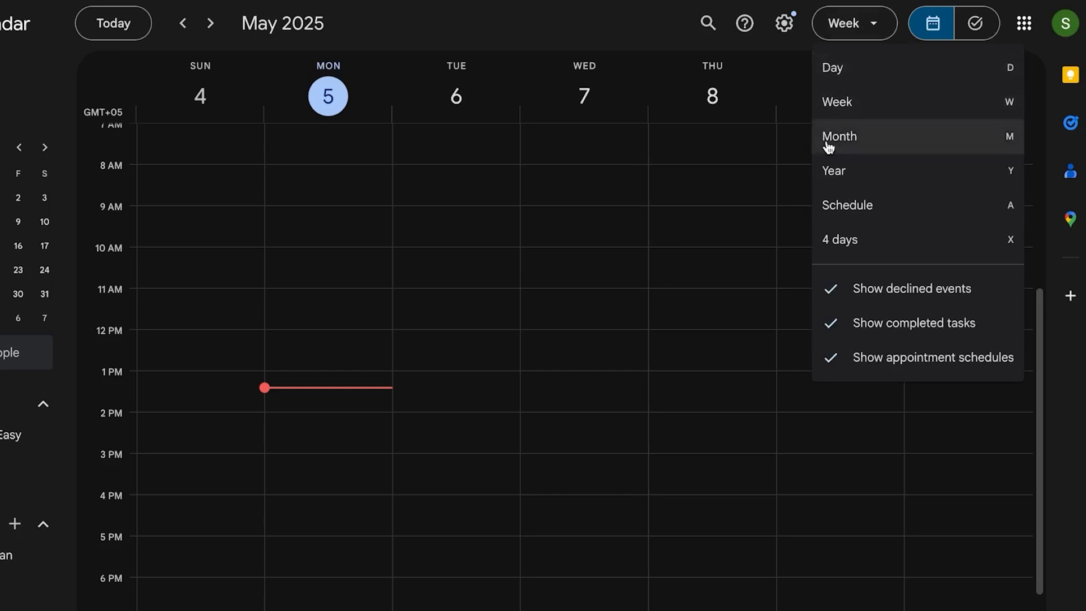
pyautogui.click(653, 36)
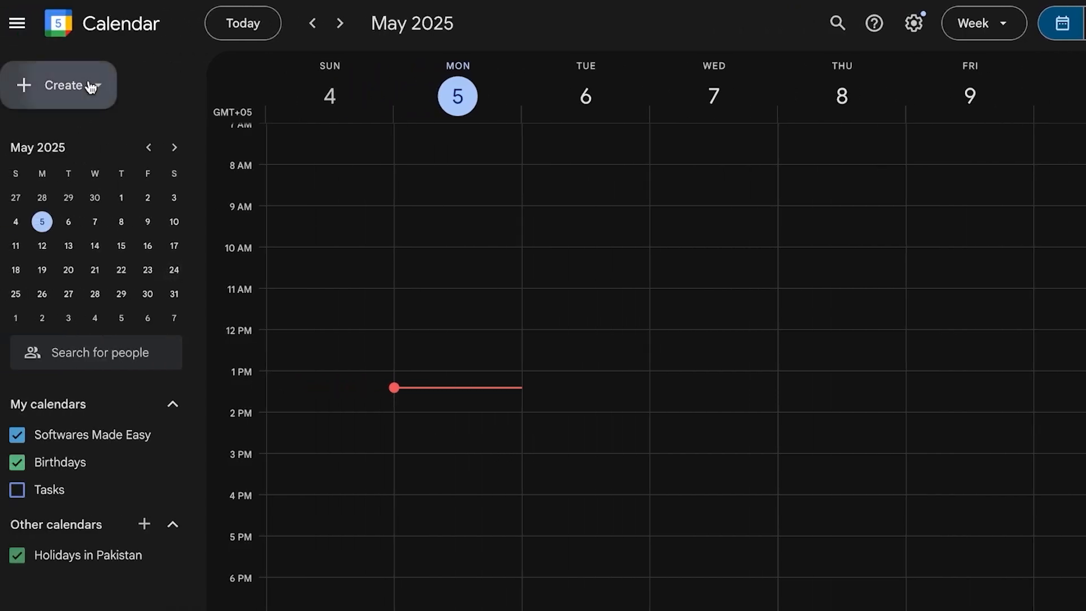
# Step: Create a new calendar event titled "meeting 1"
pyautogui.click(89, 86)
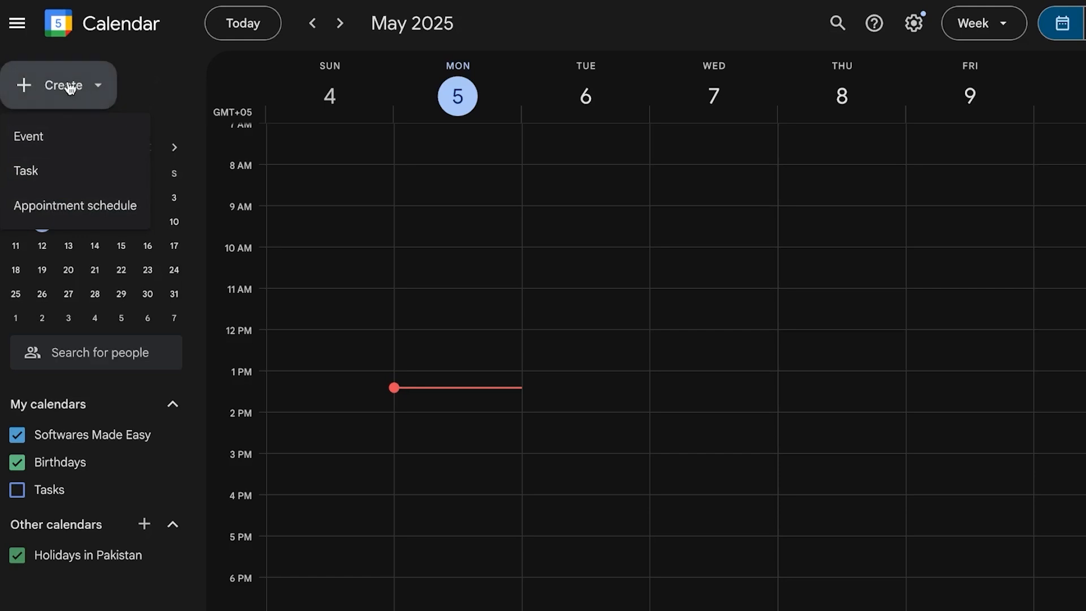
pyautogui.click(62, 139)
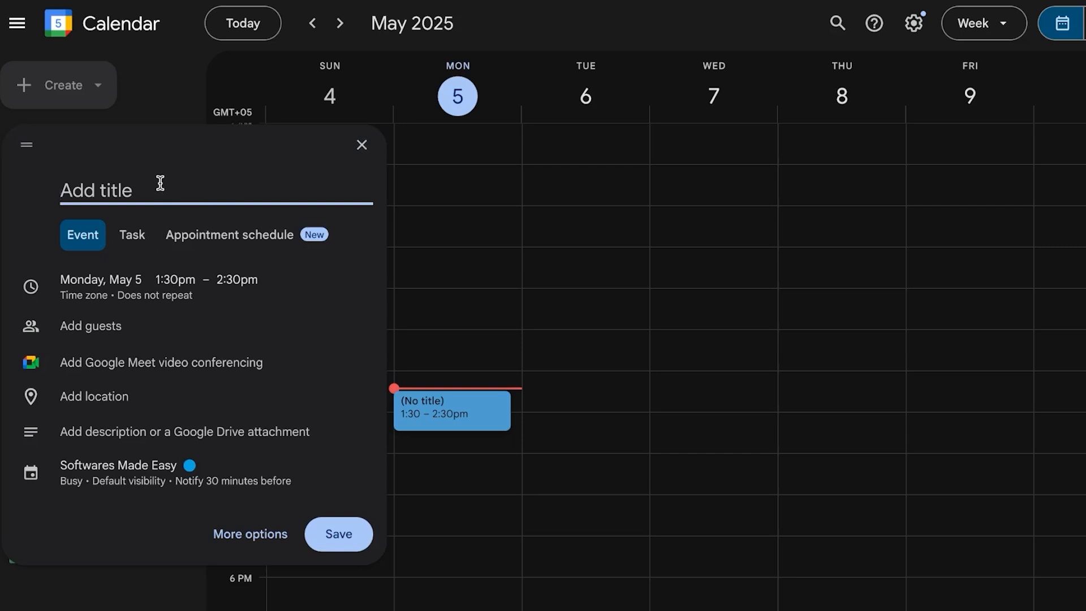
pyautogui.write('meeting 1')
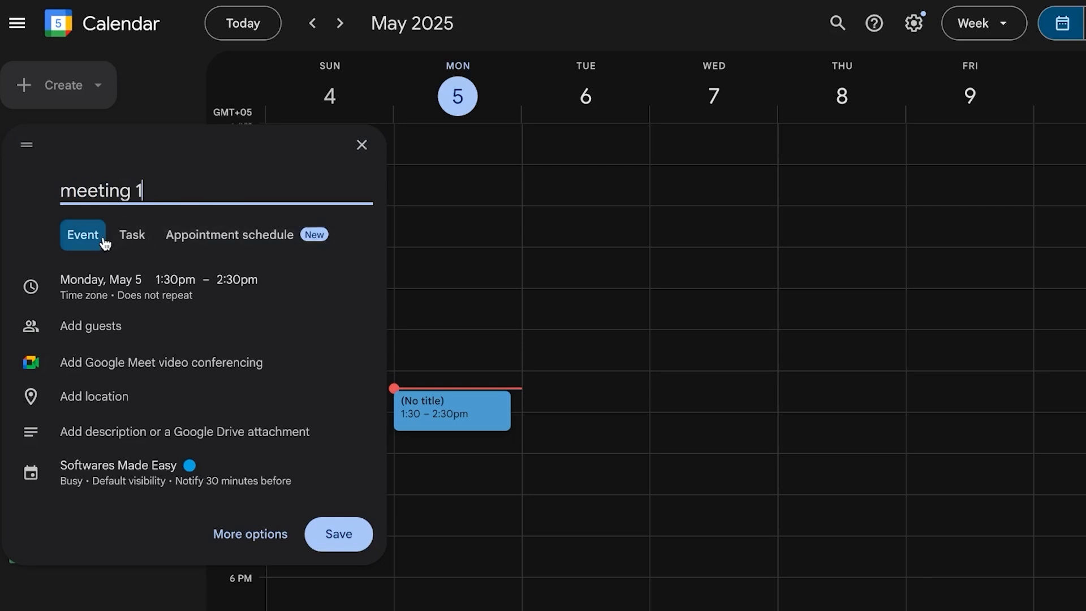
# Step: Set the event's time on Monday, May 5 to start at 2:00pm and end at 3:00pm
pyautogui.click(211, 281)
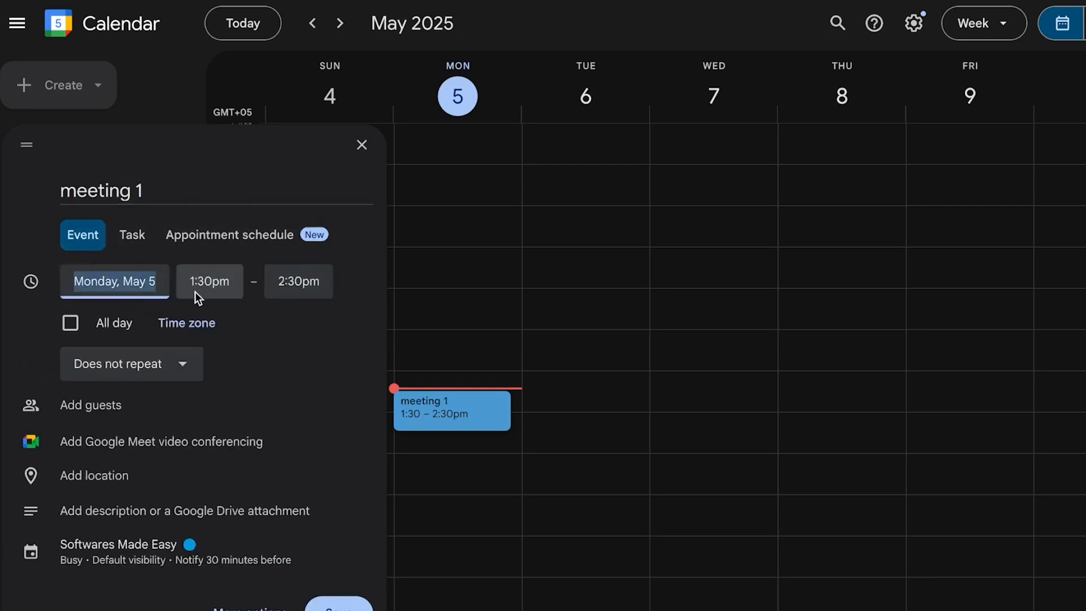
pyautogui.click(205, 282)
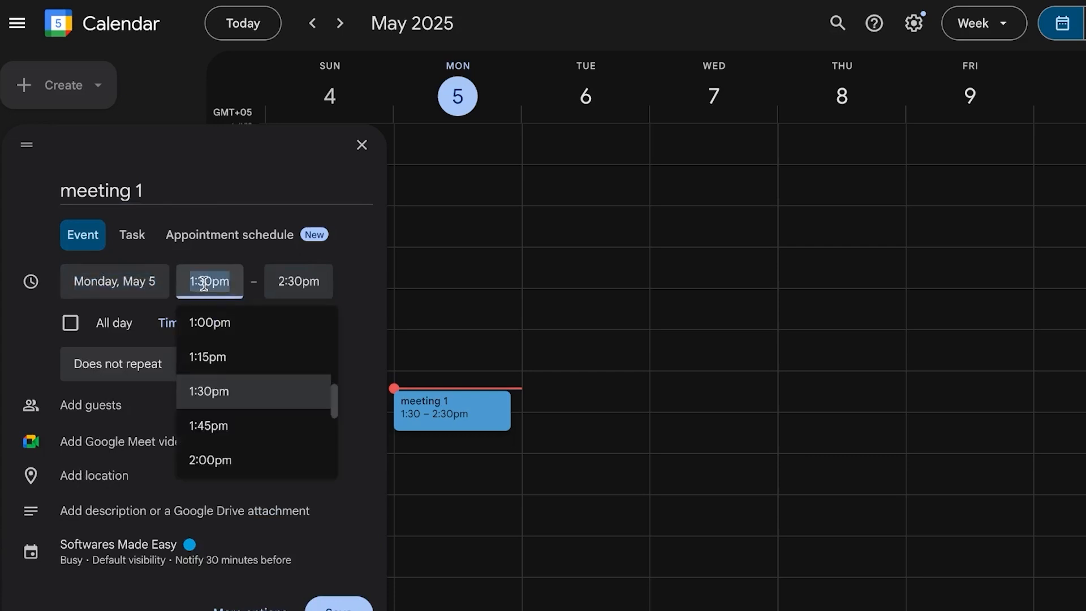
pyautogui.click(287, 459)
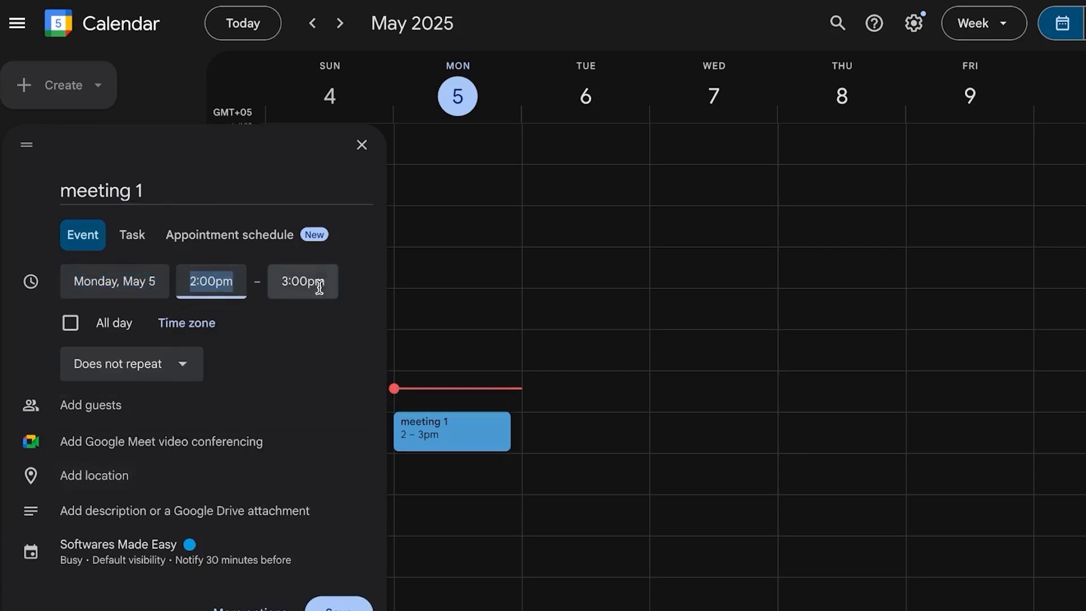
pyautogui.click(318, 283)
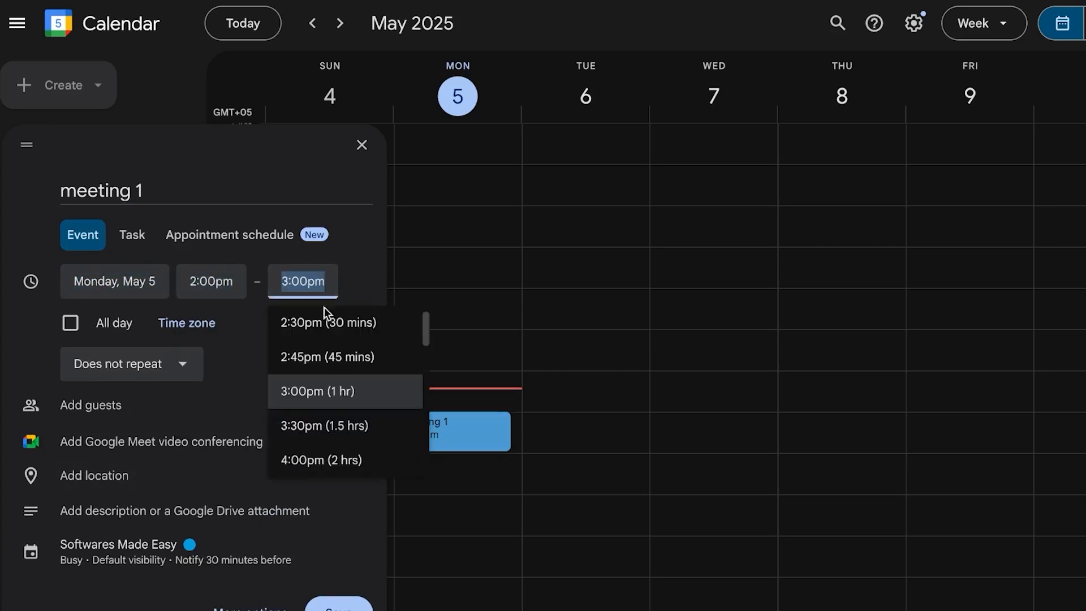
pyautogui.click(320, 390)
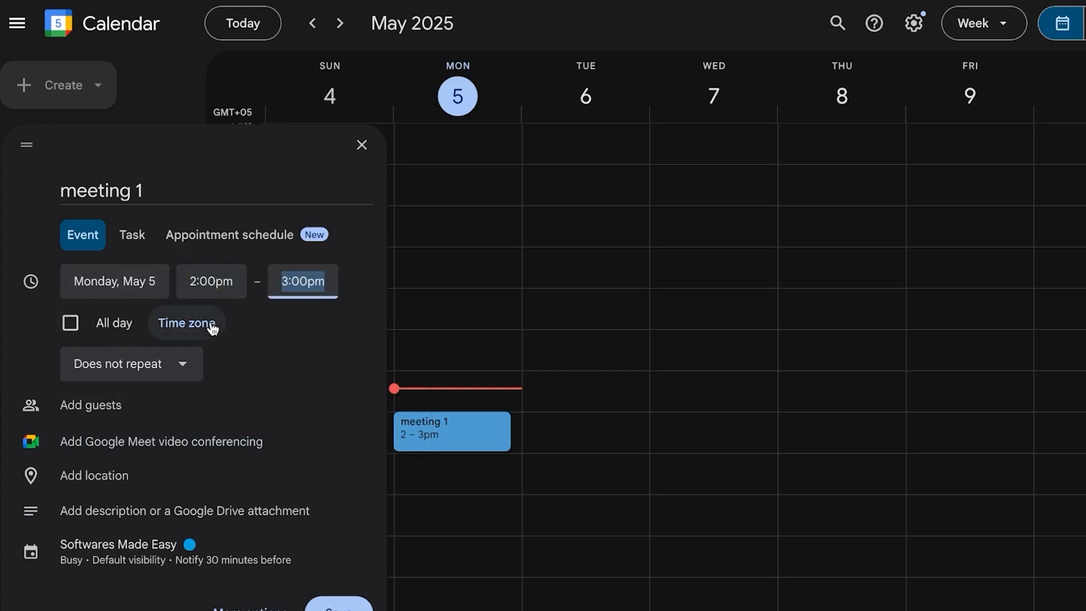
pyautogui.click(72, 328)
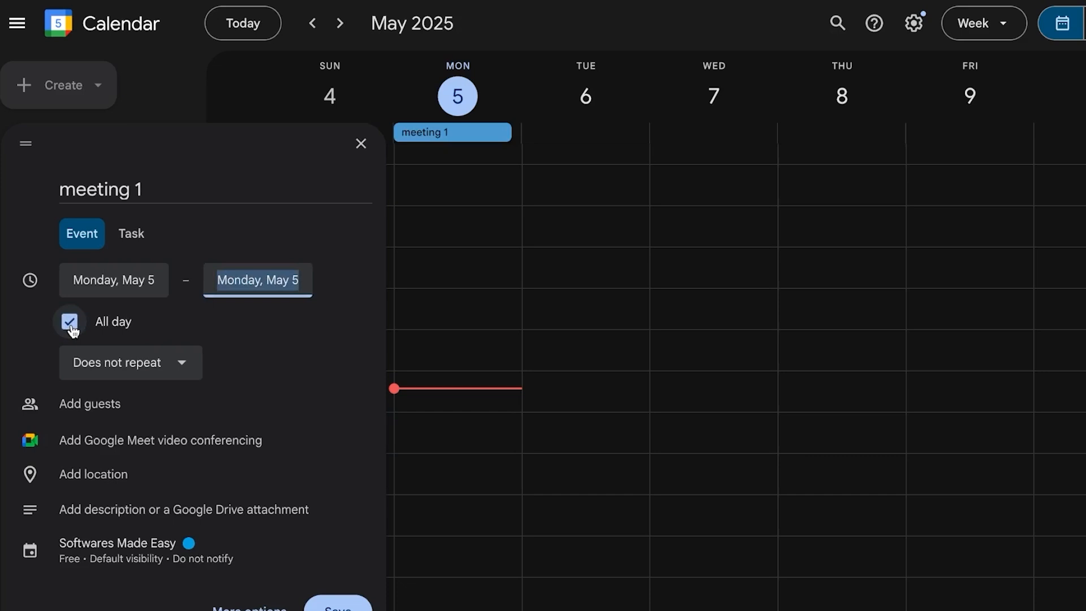
pyautogui.click(70, 325)
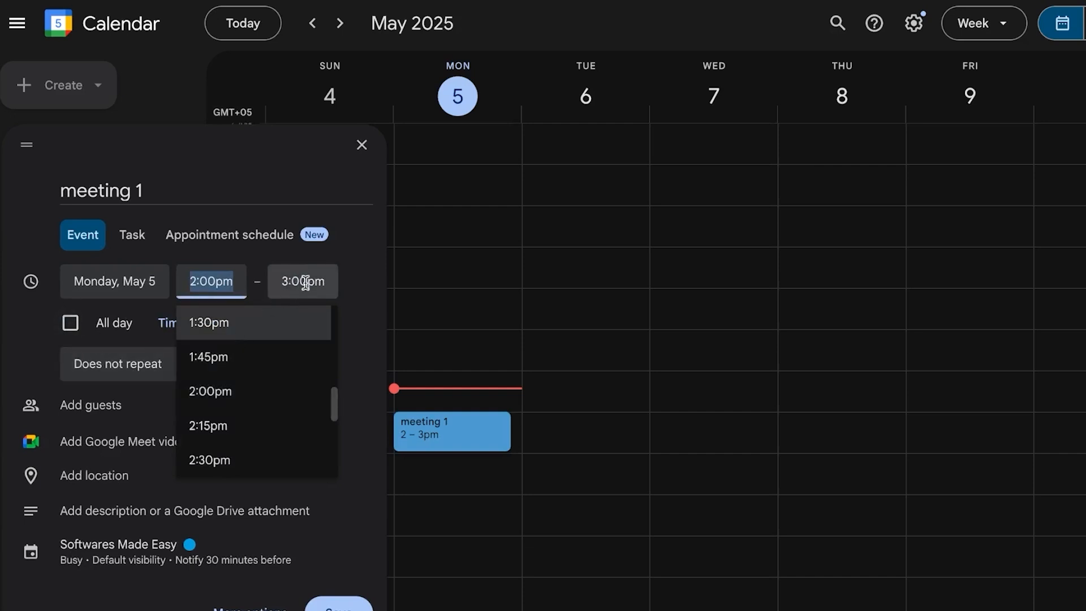
pyautogui.click(365, 252)
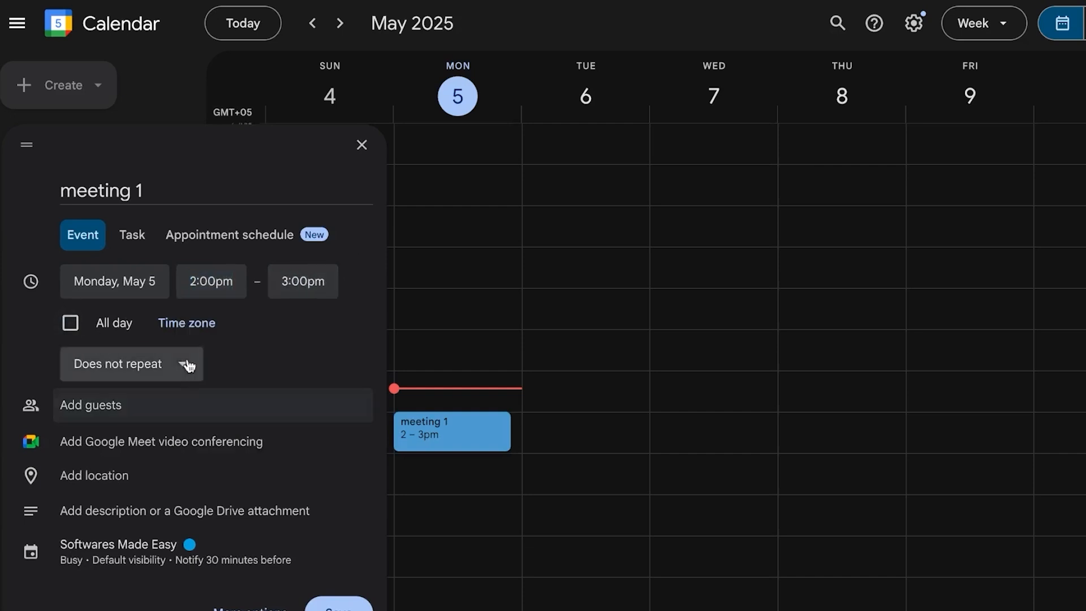
# Step: Browse the start time zone options available for the event, leaving the time zone as it is
pyautogui.click(190, 324)
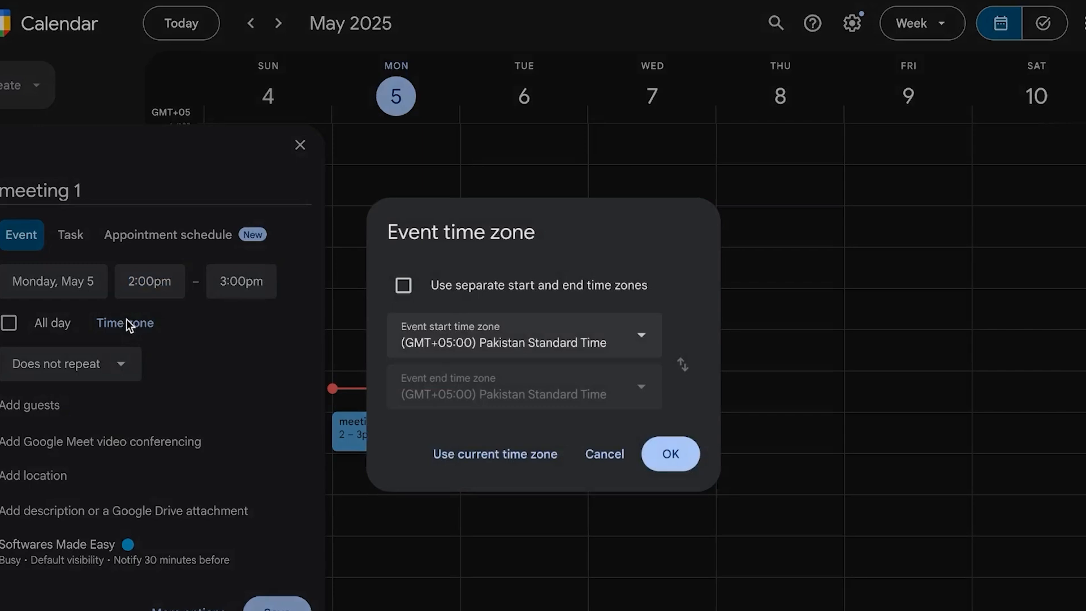
pyautogui.click(623, 316)
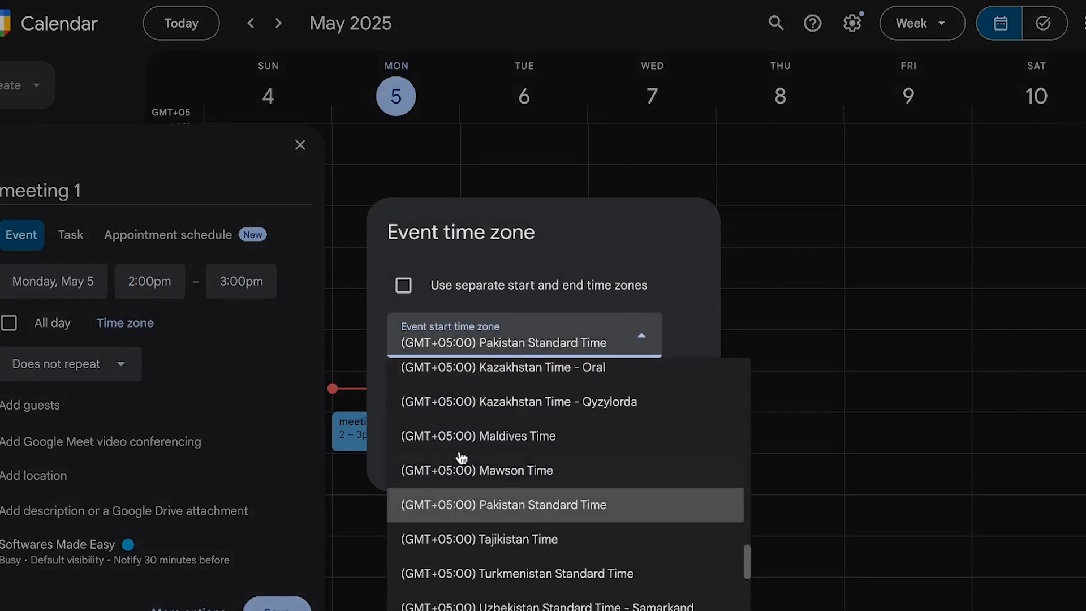
pyautogui.scroll(-10, 500, 459)
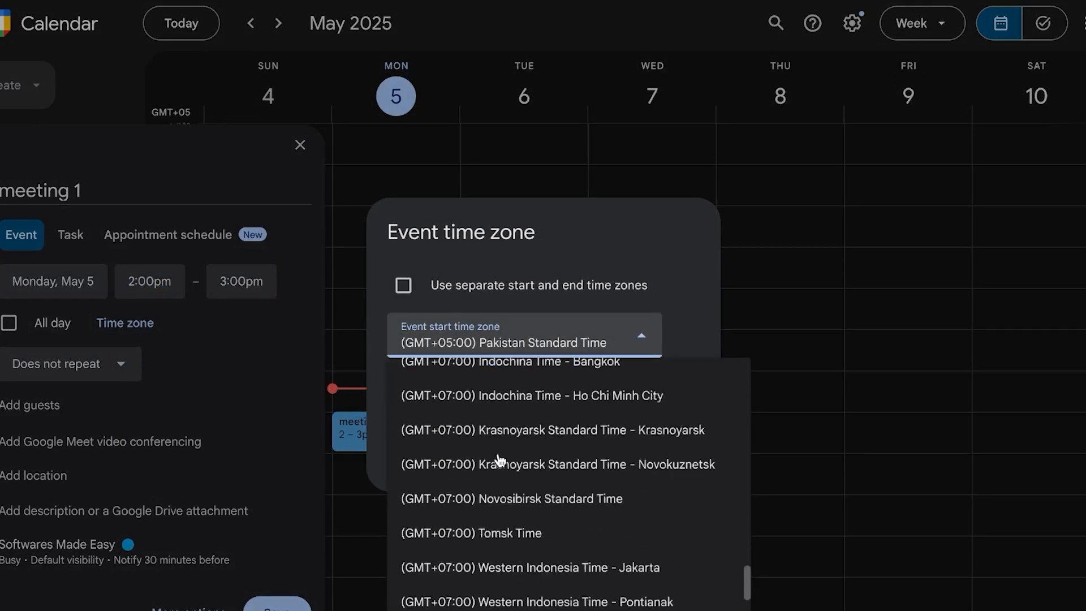
pyautogui.scroll(-15, 499, 459)
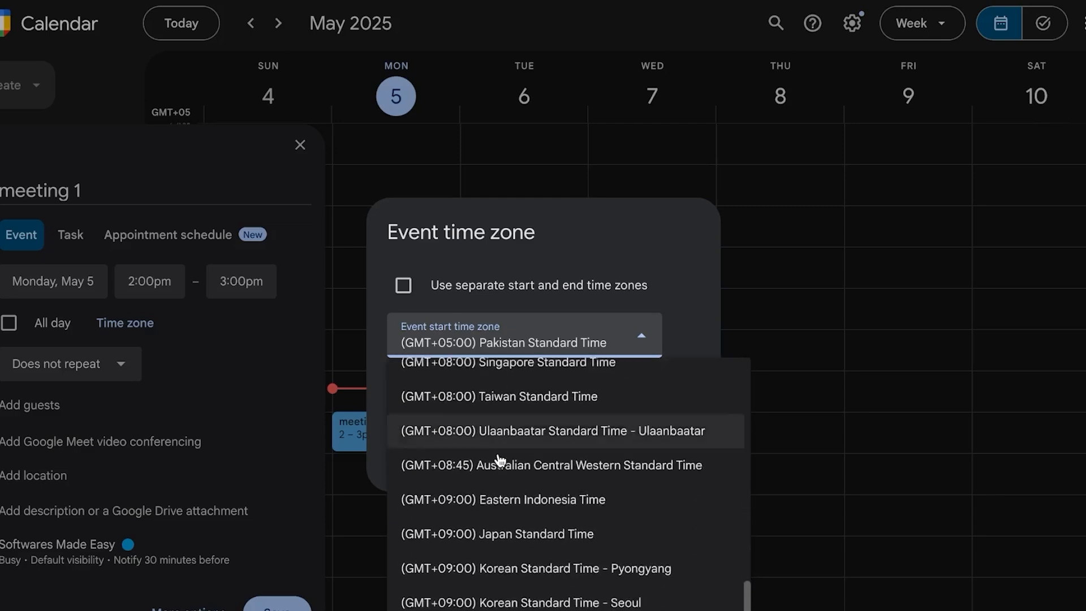
pyautogui.scroll(-15, 500, 459)
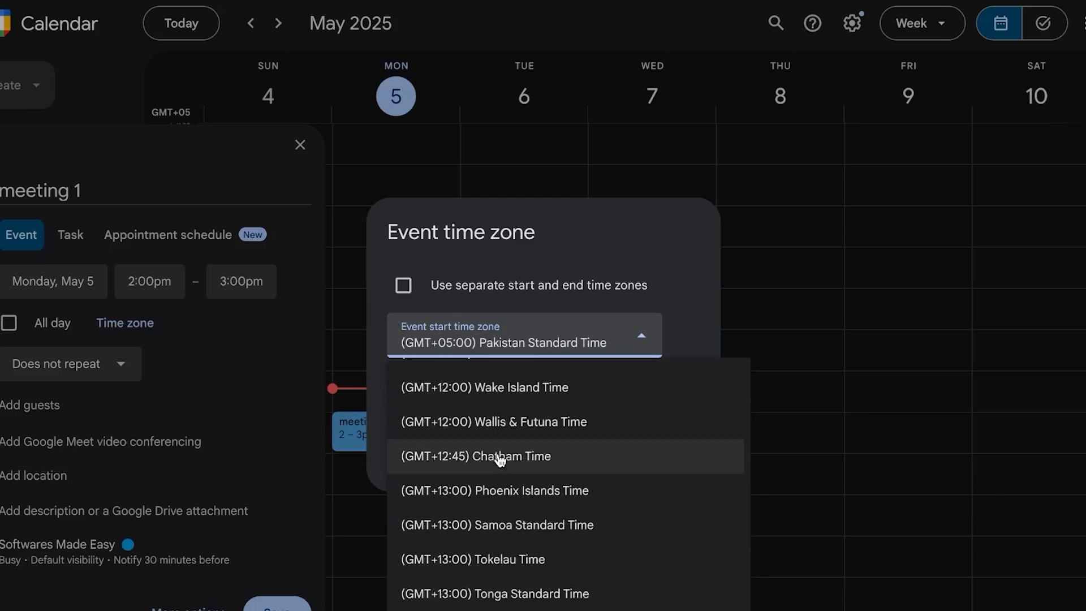
pyautogui.scroll(8, 500, 459)
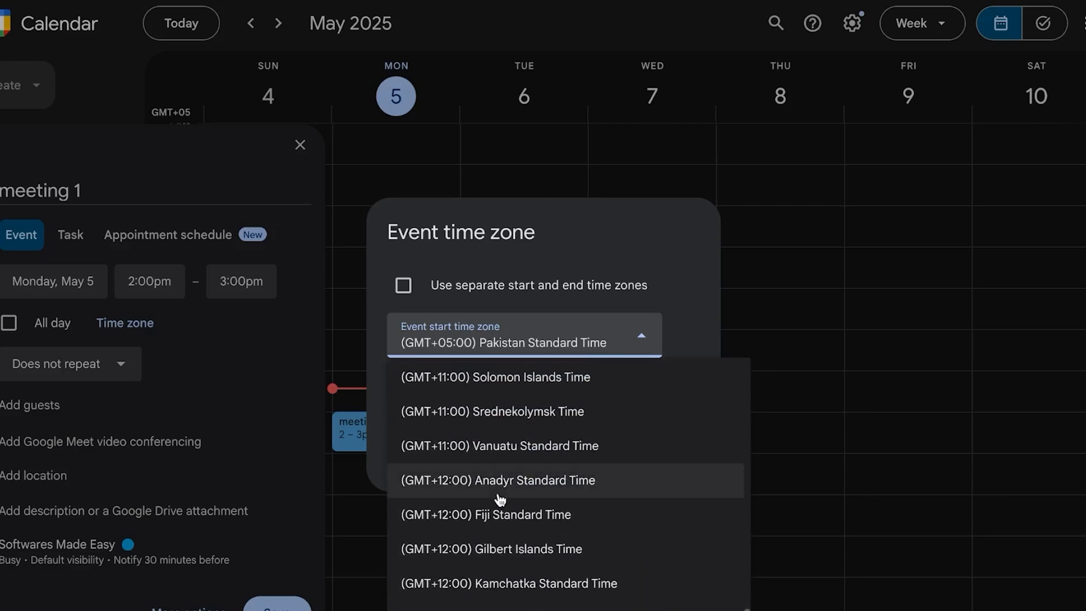
pyautogui.click(463, 101)
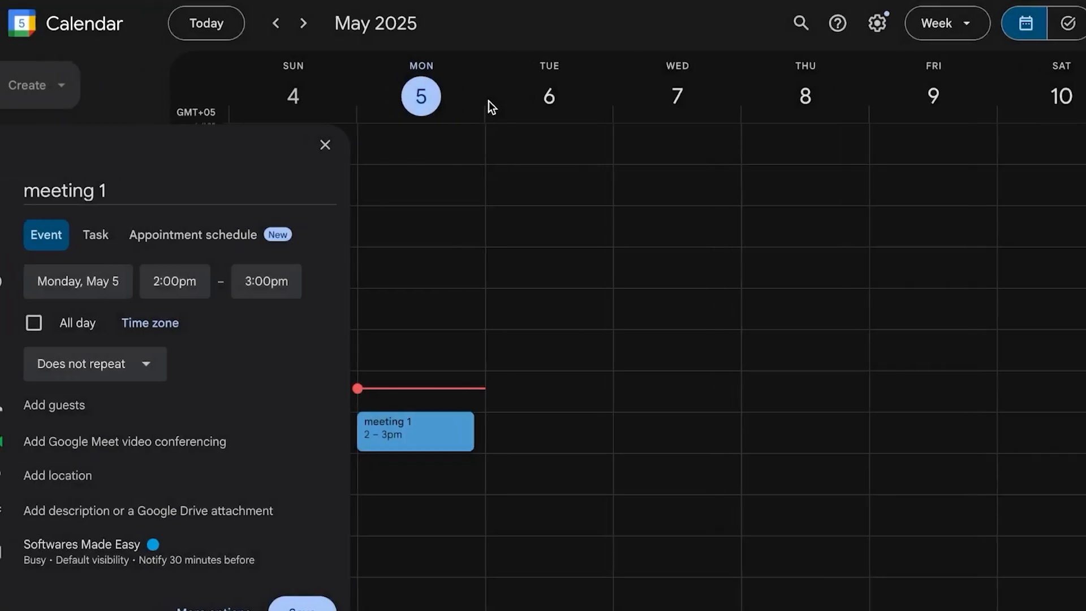
# Step: Set the event to repeat weekly on Monday and add Google Meet video conferencing to it
pyautogui.click(129, 368)
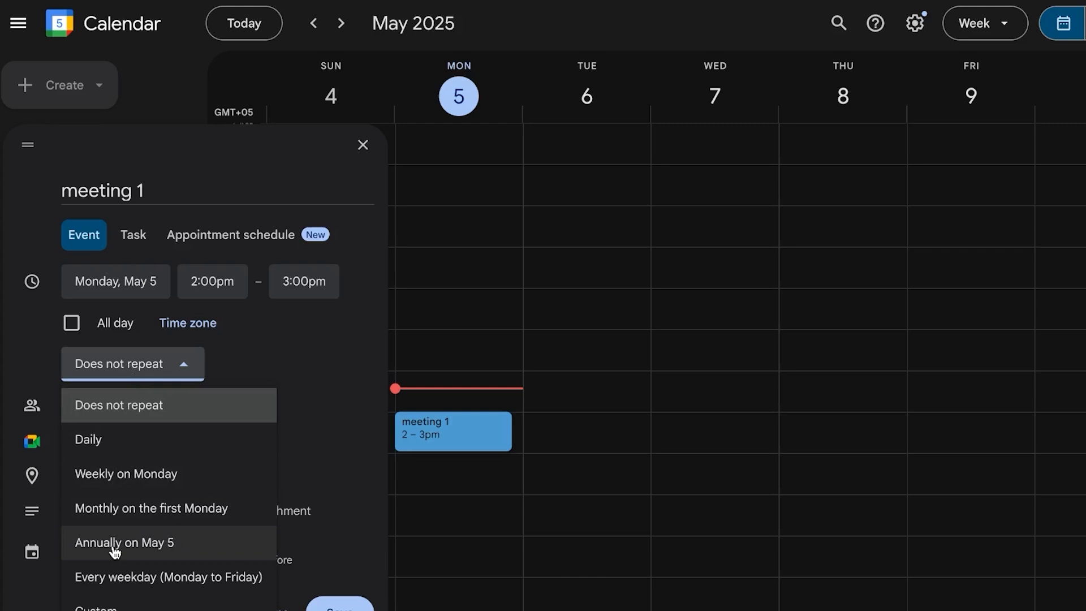
pyautogui.click(122, 478)
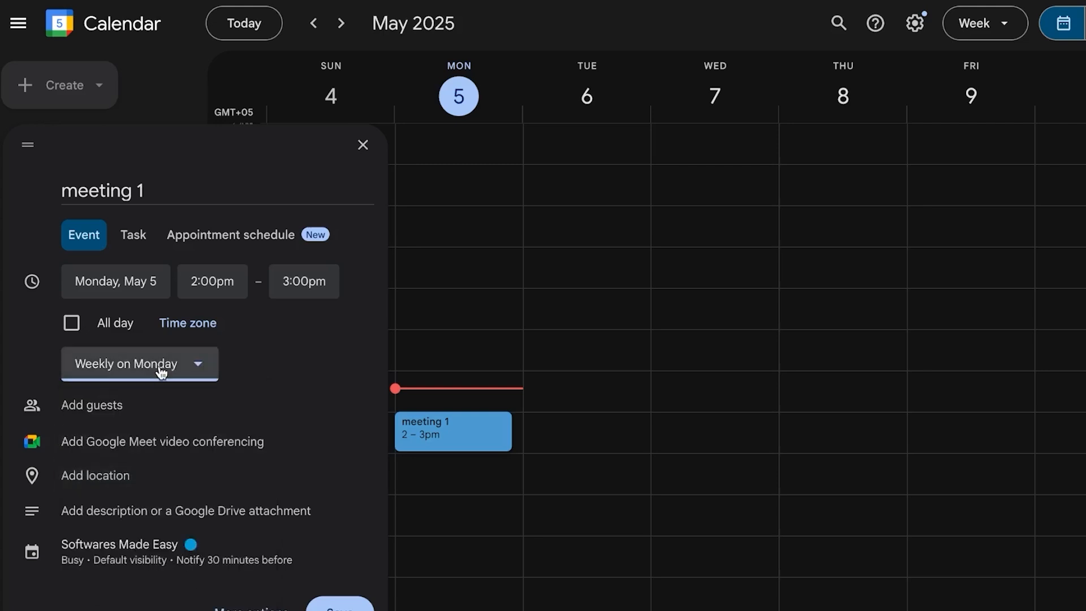
pyautogui.click(85, 415)
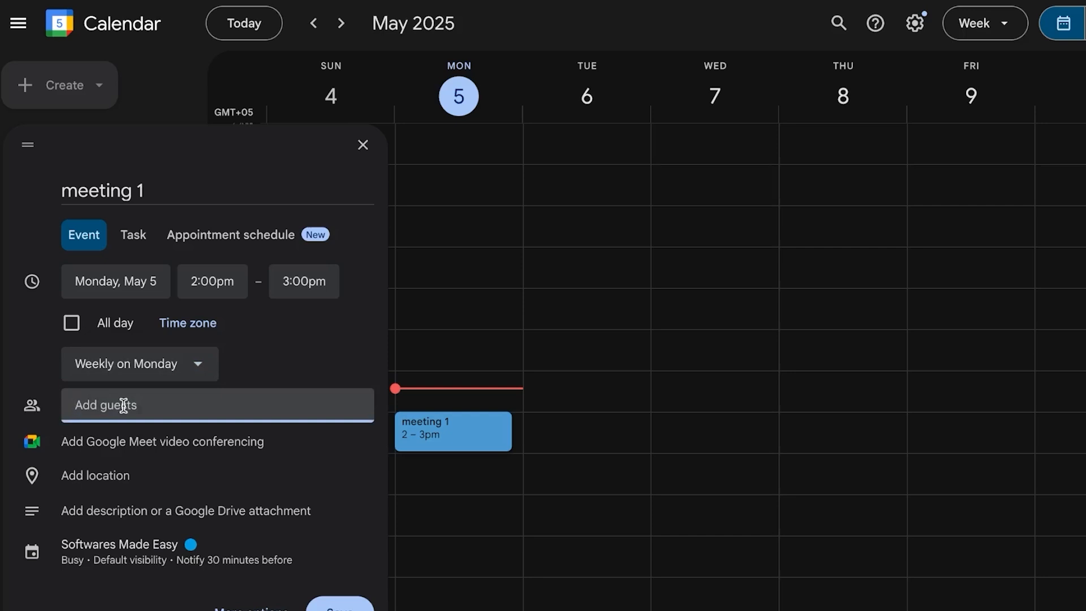
pyautogui.click(88, 450)
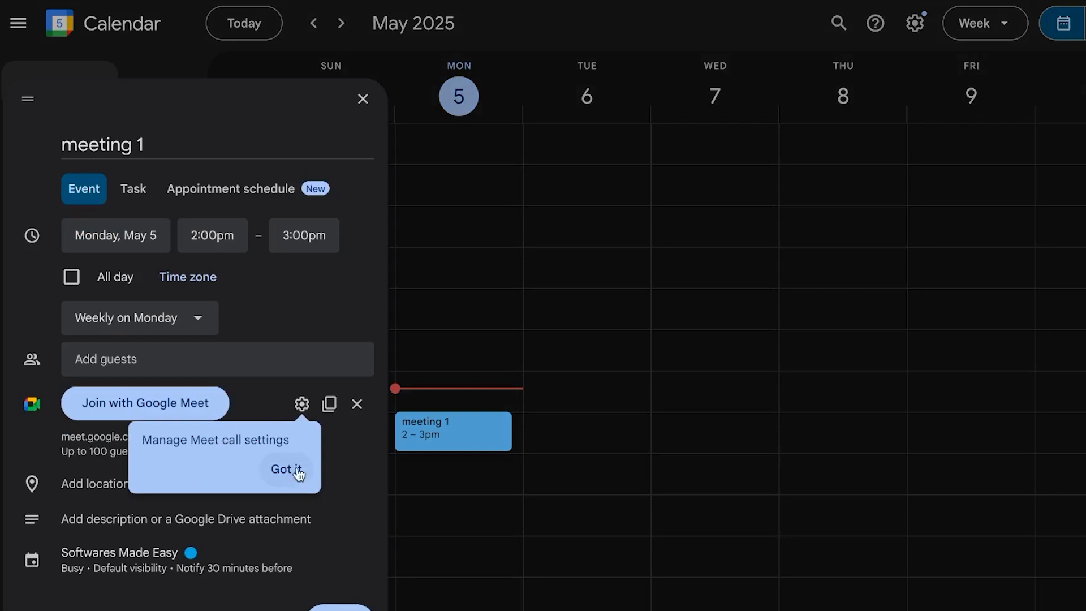
pyautogui.click(295, 474)
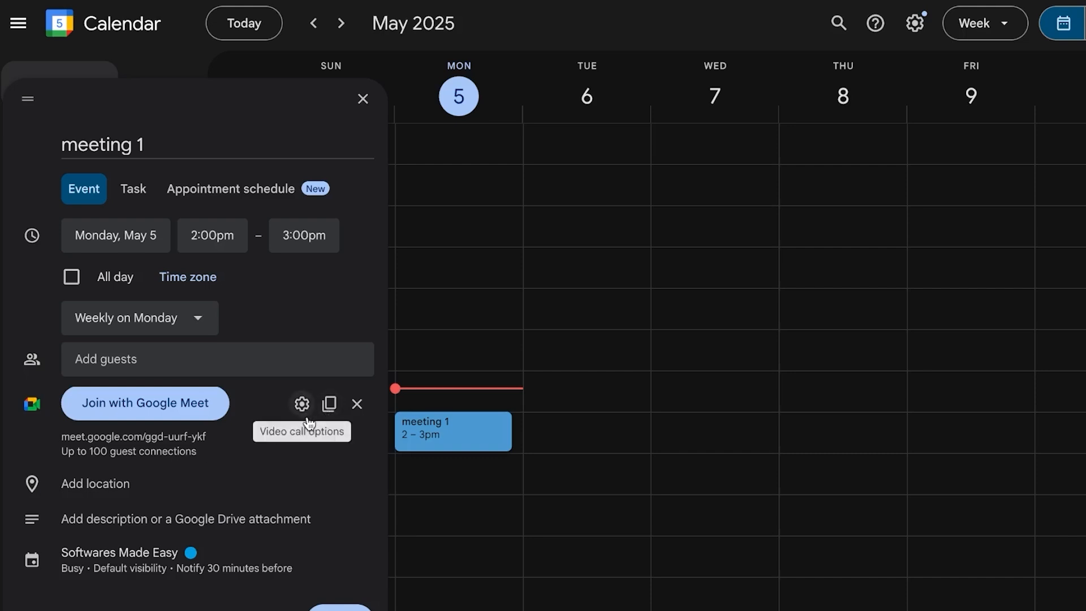
# Step: Enter the event description "bring the files, proofread ......."
pyautogui.click(136, 494)
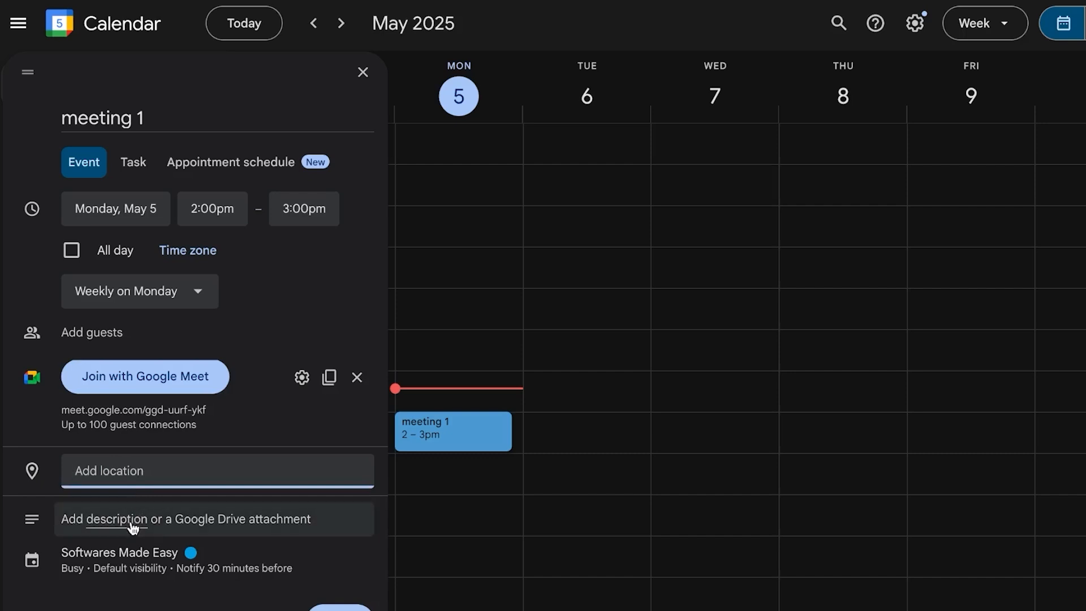
pyautogui.click(136, 519)
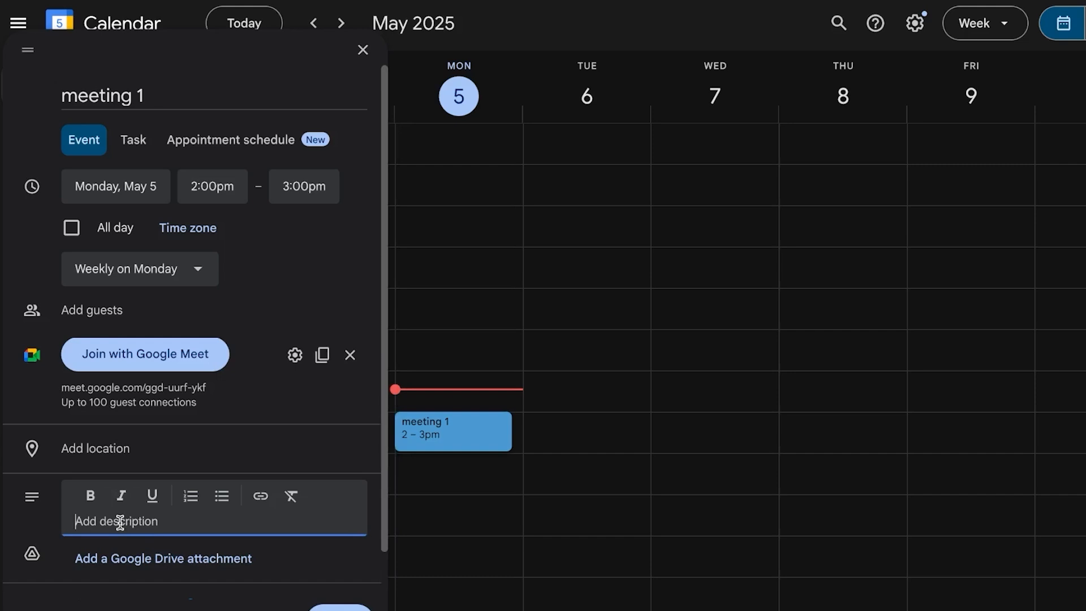
pyautogui.write('b')
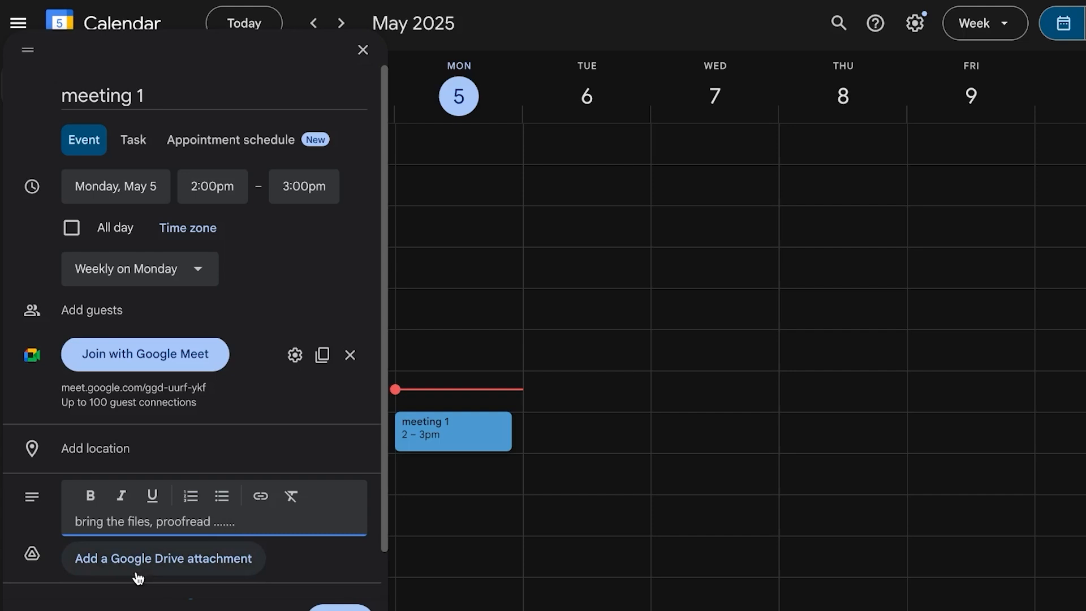
pyautogui.scroll(-1, 138, 577)
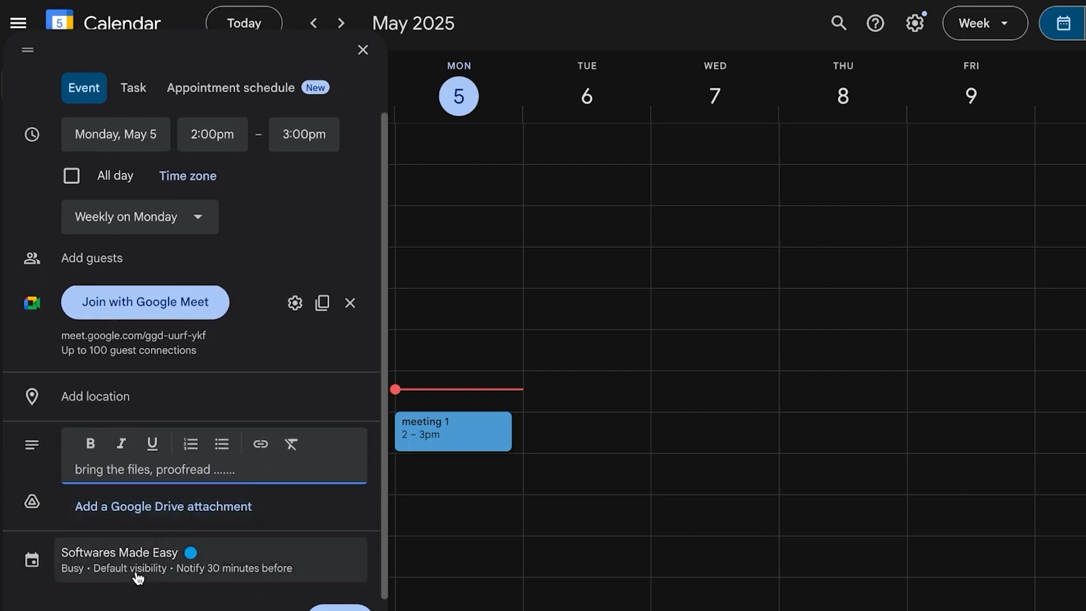
pyautogui.click(172, 507)
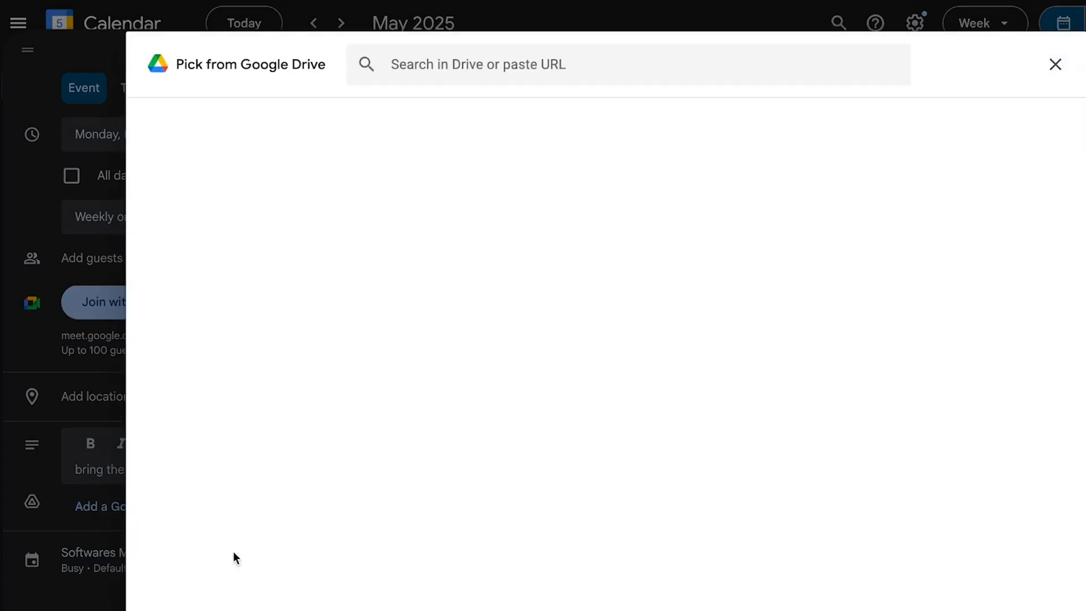
pyautogui.click(1056, 64)
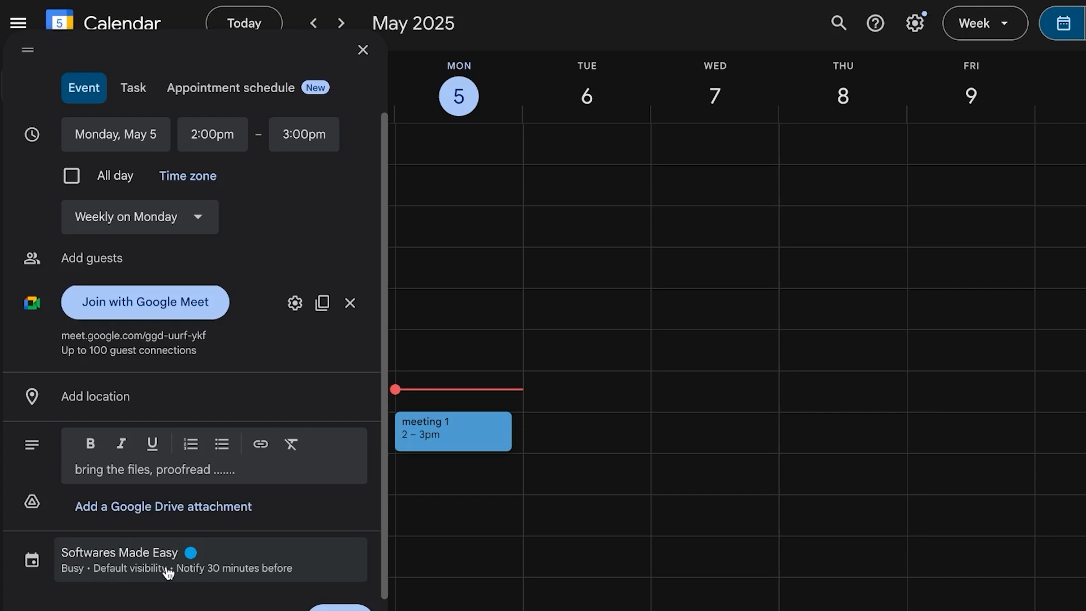
# Step: Expand the event's calendar settings and set its availability to Free
pyautogui.click(236, 572)
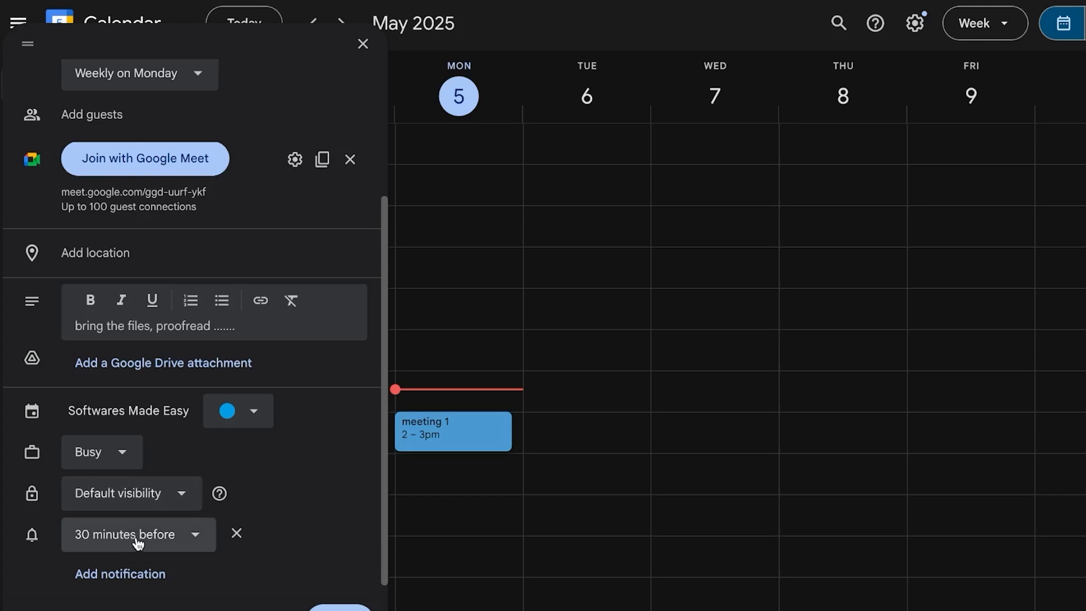
pyautogui.click(117, 454)
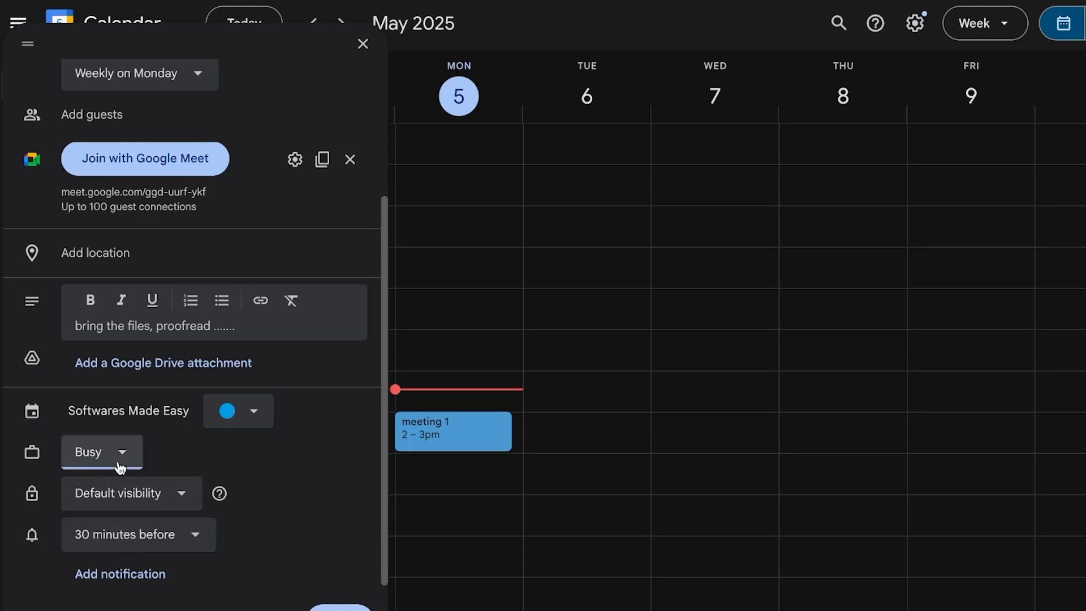
pyautogui.click(110, 544)
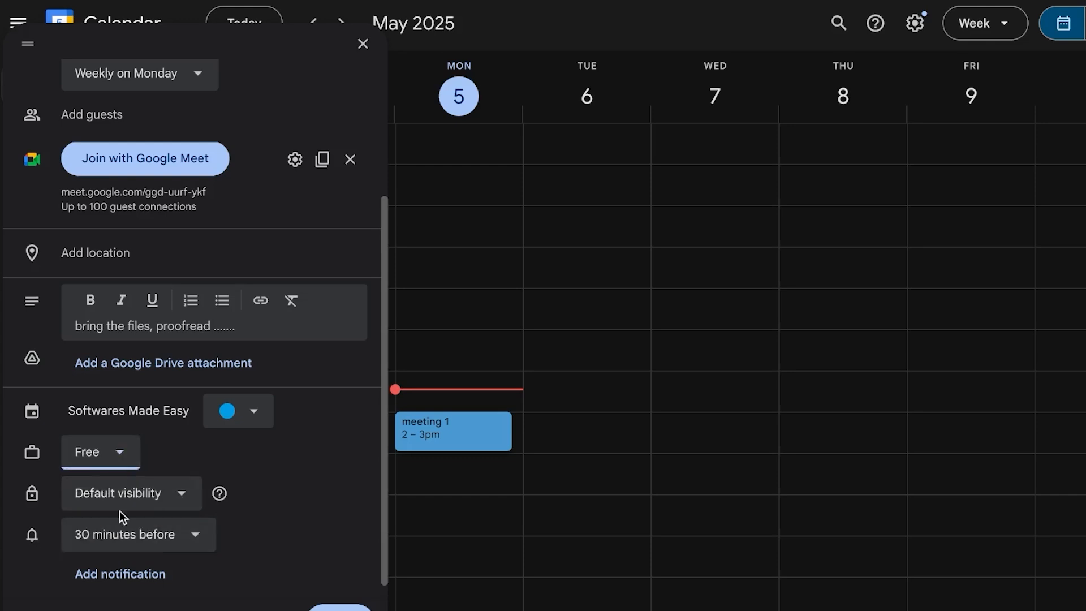
# Step: Set the event's visibility to Private and its notification to 15 minutes before
pyautogui.click(125, 501)
pyautogui.click(133, 600)
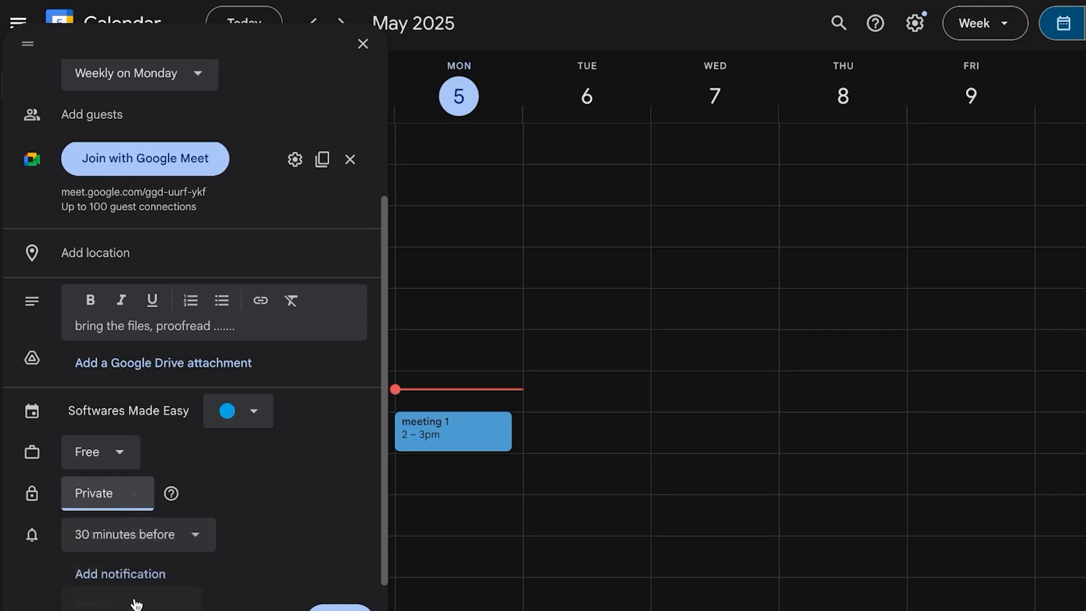
pyautogui.click(141, 534)
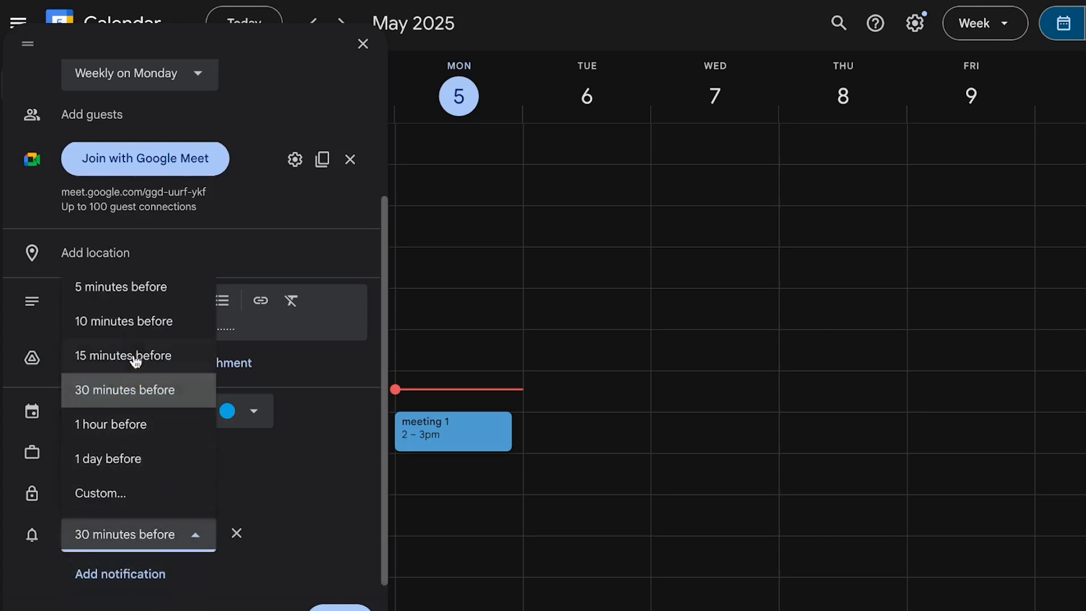
pyautogui.click(113, 355)
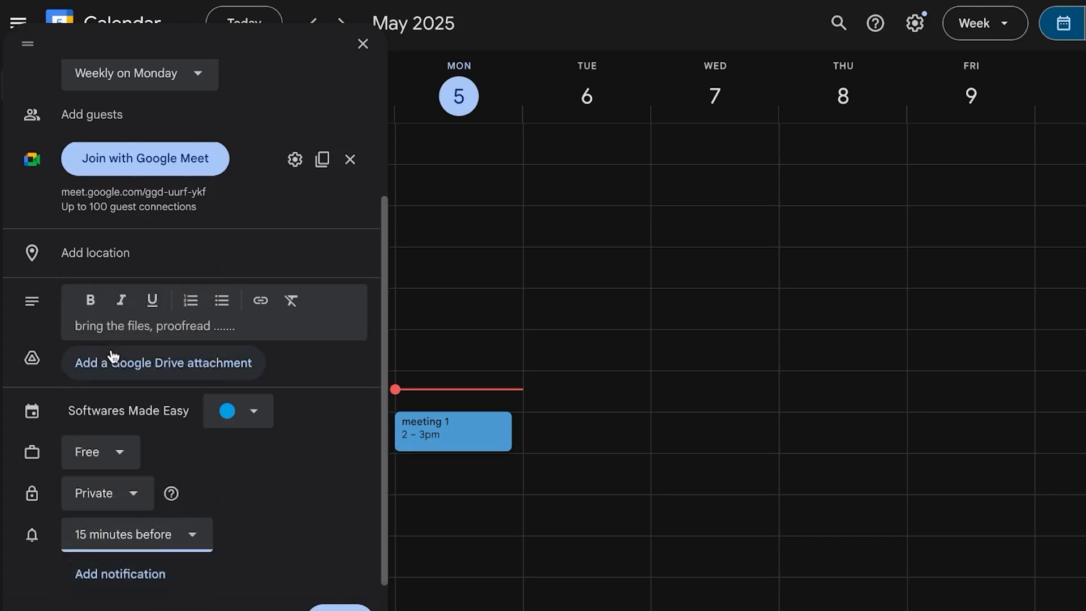
# Step: Set the event's availability to Busy and save the "meeting 1" event
pyautogui.click(124, 446)
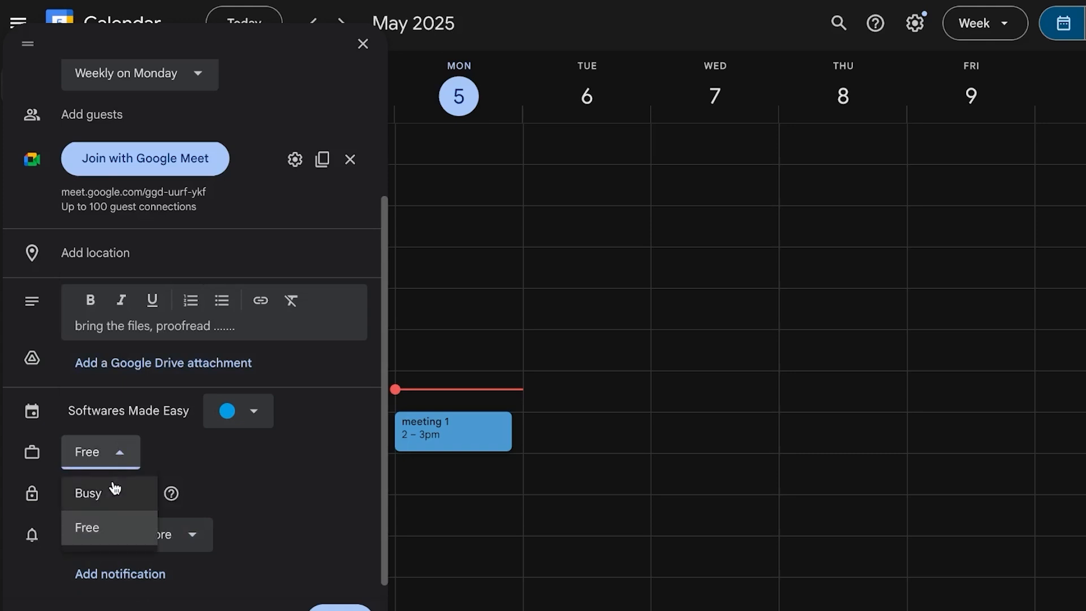
pyautogui.click(102, 491)
pyautogui.click(339, 607)
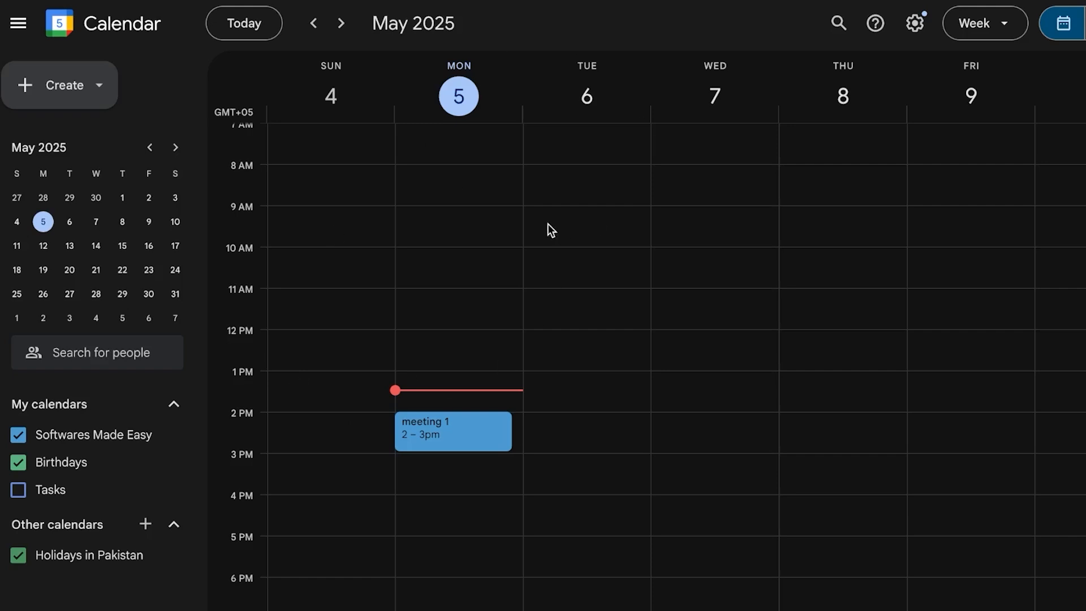
# Step: Create a new task in the calendar and title it "task 1"
pyautogui.click(98, 84)
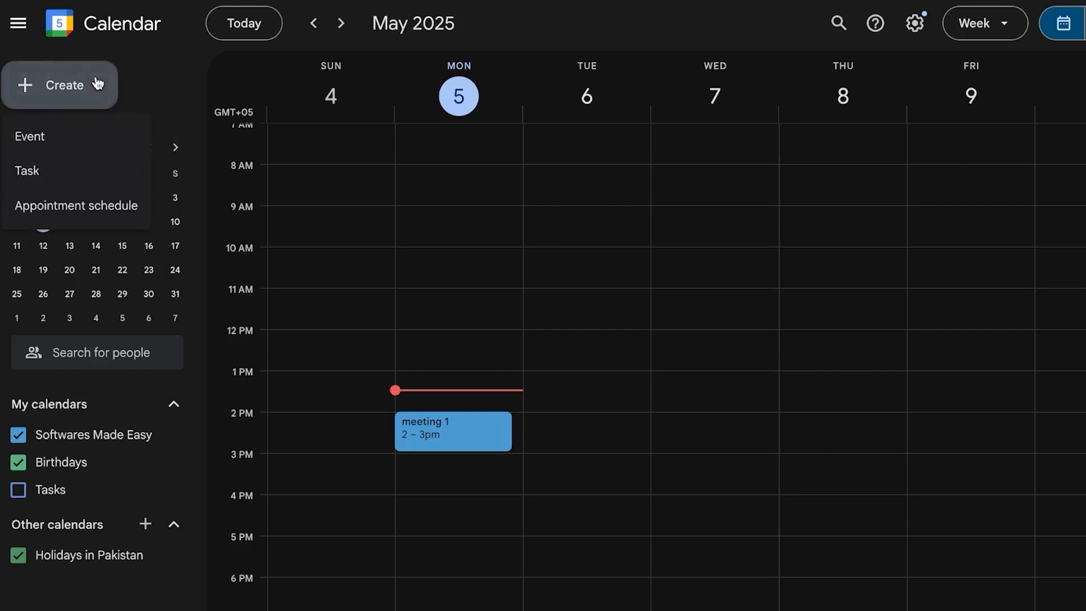
pyautogui.click(67, 176)
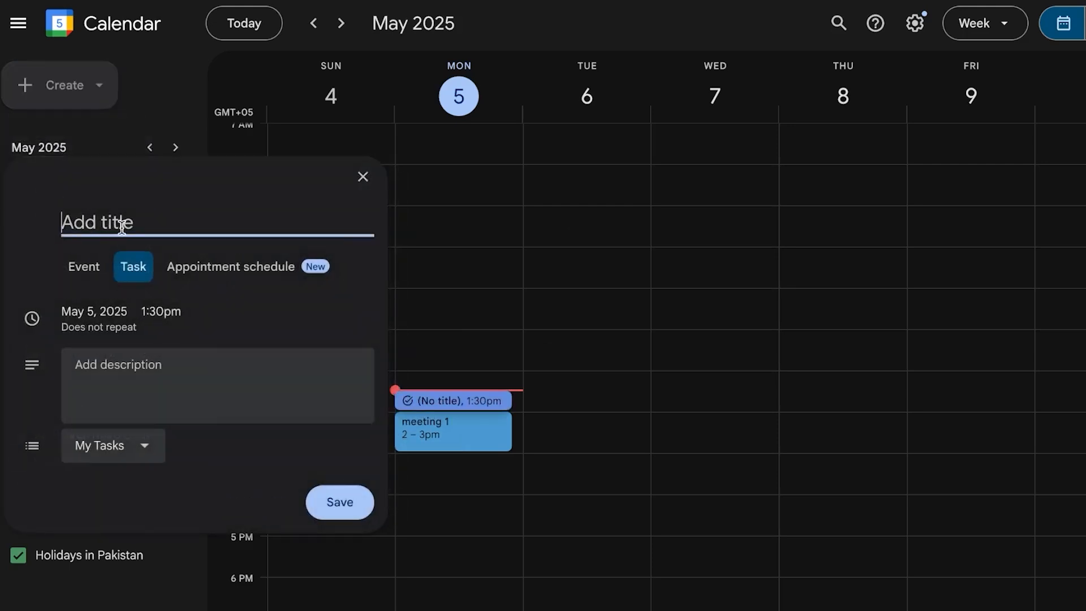
pyautogui.write('task 1')
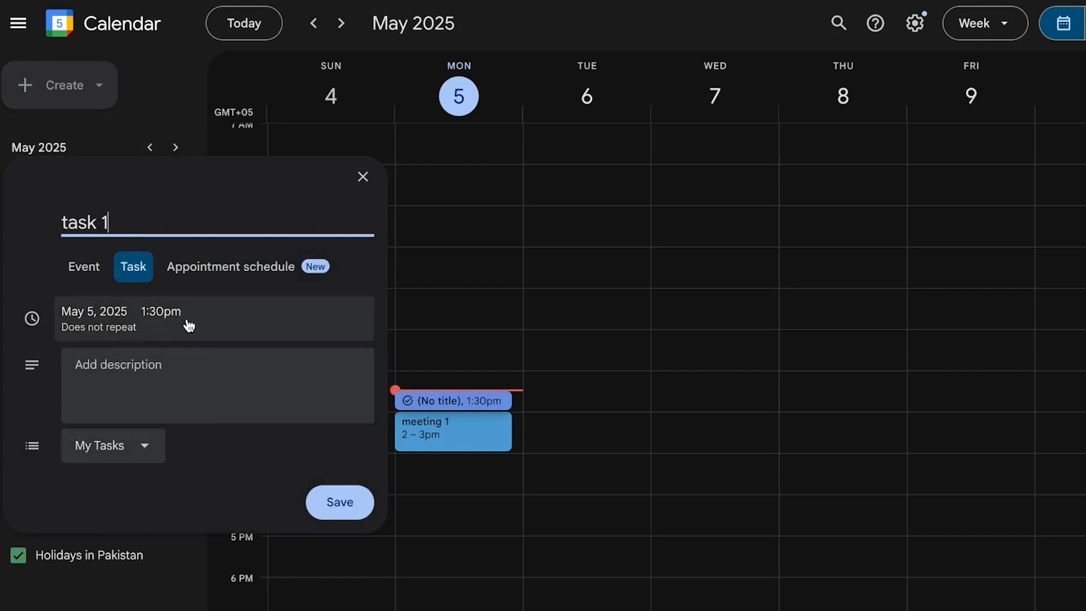
# Step: Schedule the task for May 6, 2025 at 5:00pm
pyautogui.click(151, 327)
pyautogui.click(178, 329)
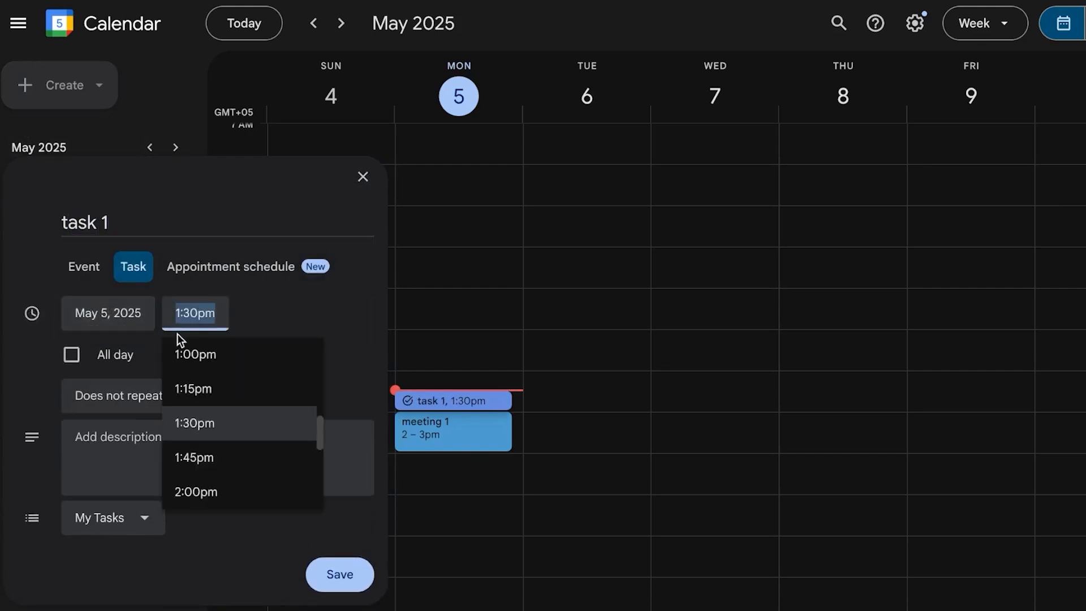
pyautogui.click(124, 308)
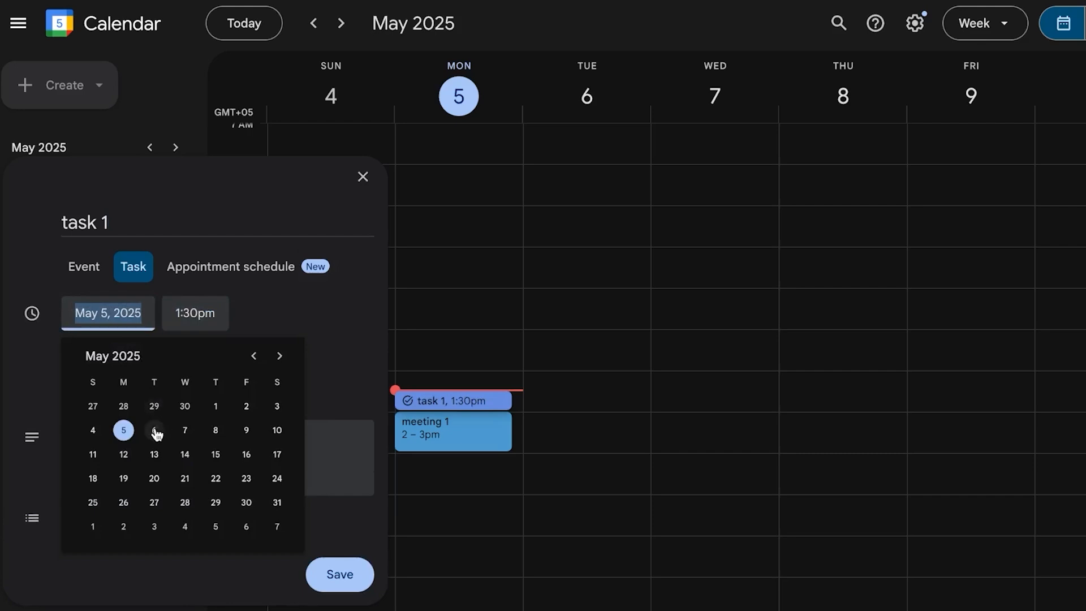
pyautogui.click(155, 430)
pyautogui.click(315, 312)
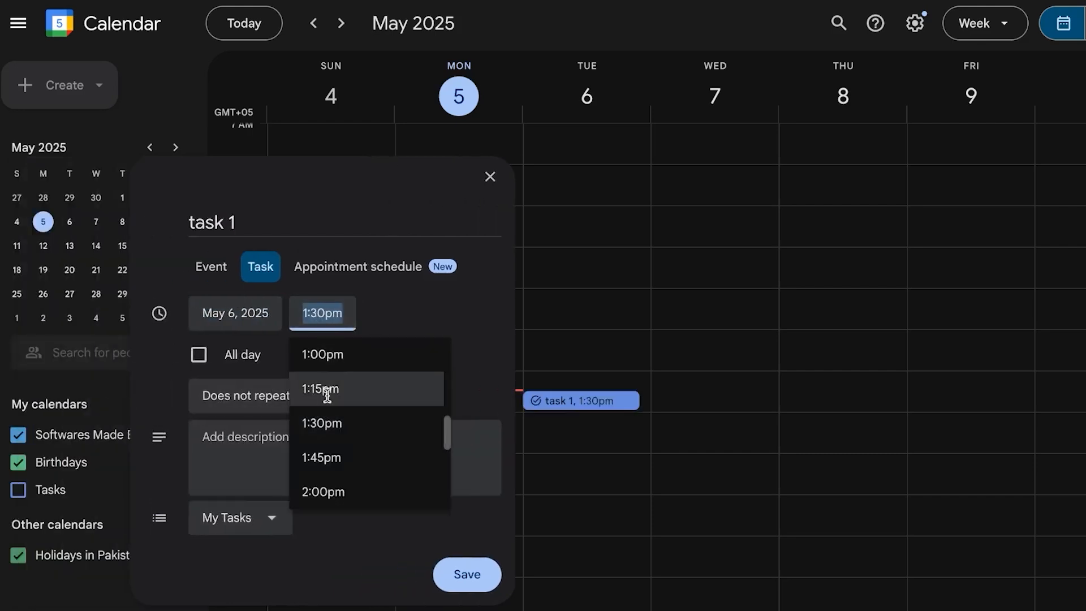
pyautogui.scroll(-8, 339, 487)
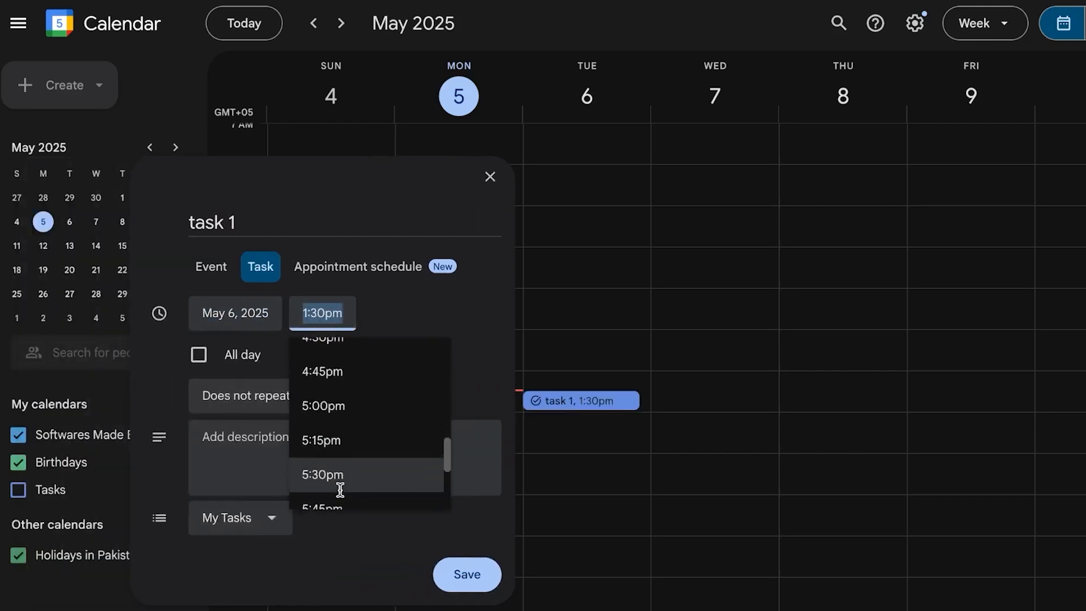
pyautogui.scroll(2, 339, 475)
pyautogui.click(339, 470)
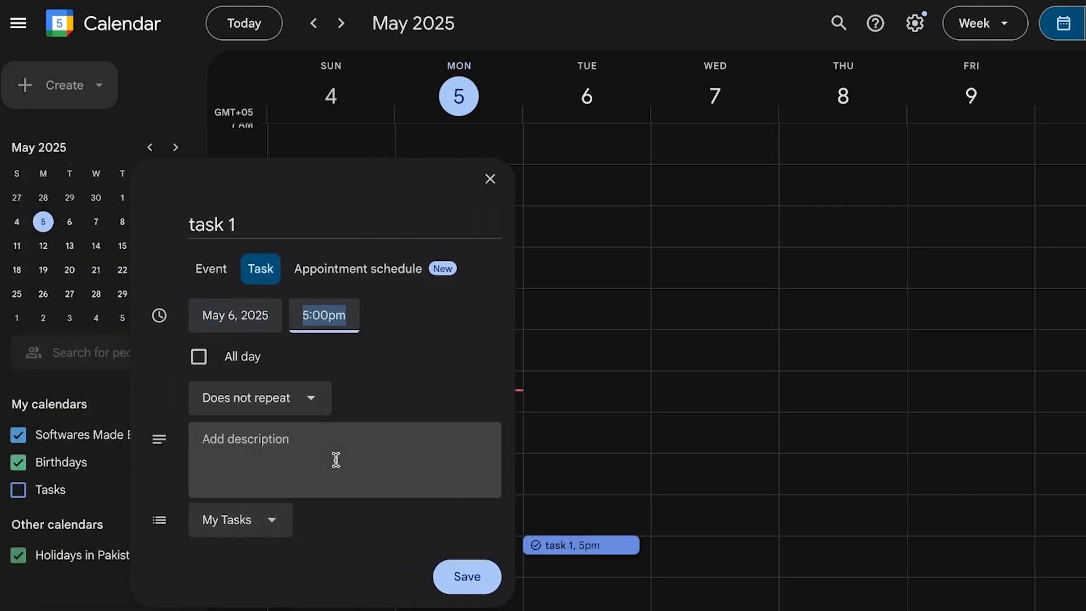
# Step: Keep the task set to "Does not repeat" and enter the description "test ...."
pyautogui.click(241, 398)
pyautogui.click(308, 156)
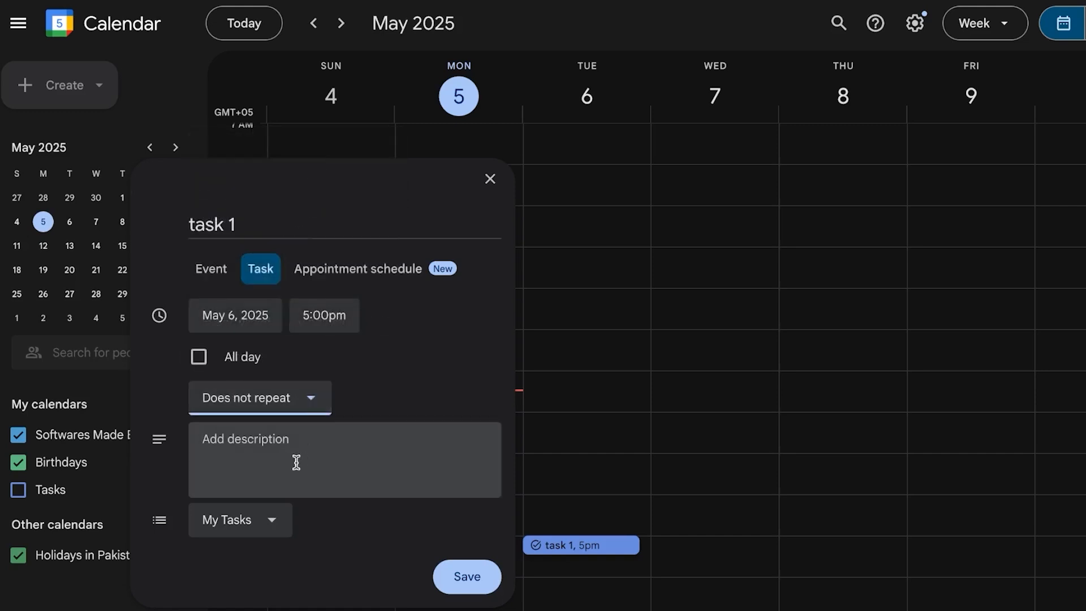
pyautogui.click(265, 448)
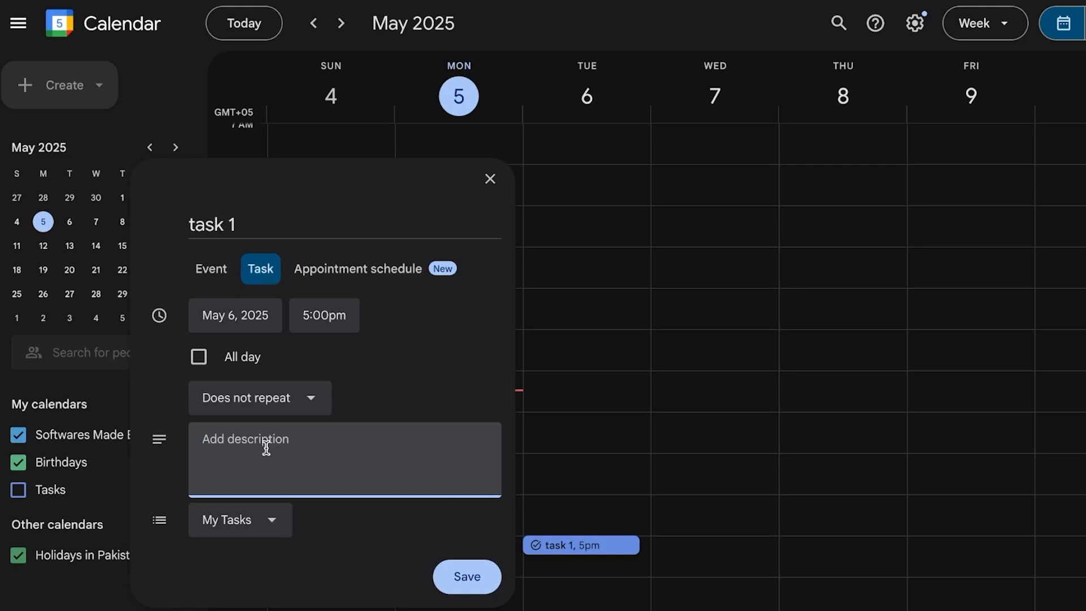
pyautogui.write('t')
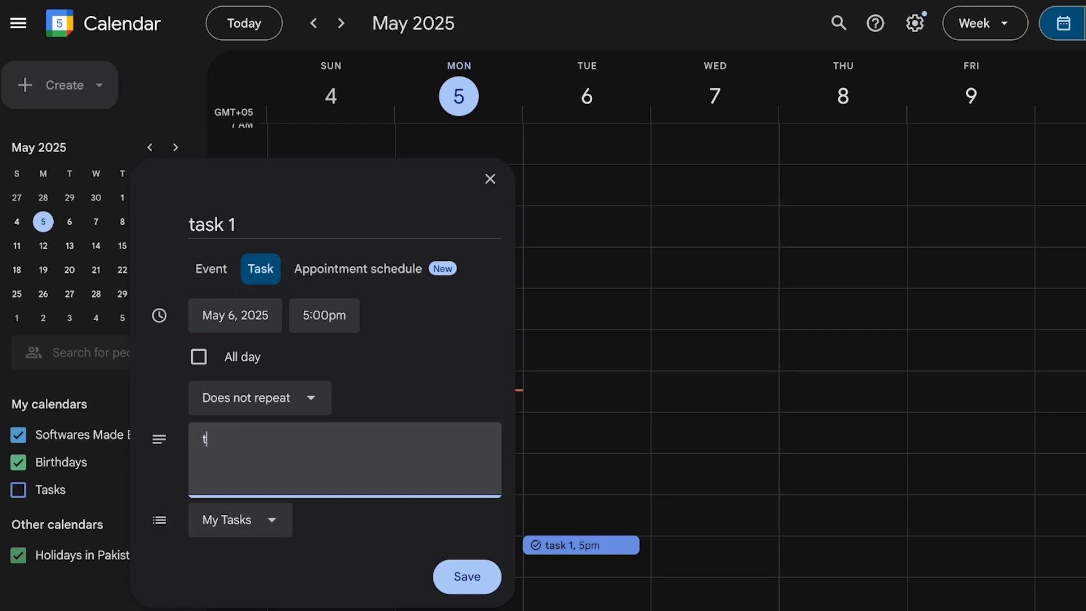
pyautogui.write('est ....')
# Step: Keep the task in the My Tasks list and save it
pyautogui.click(286, 535)
pyautogui.click(255, 560)
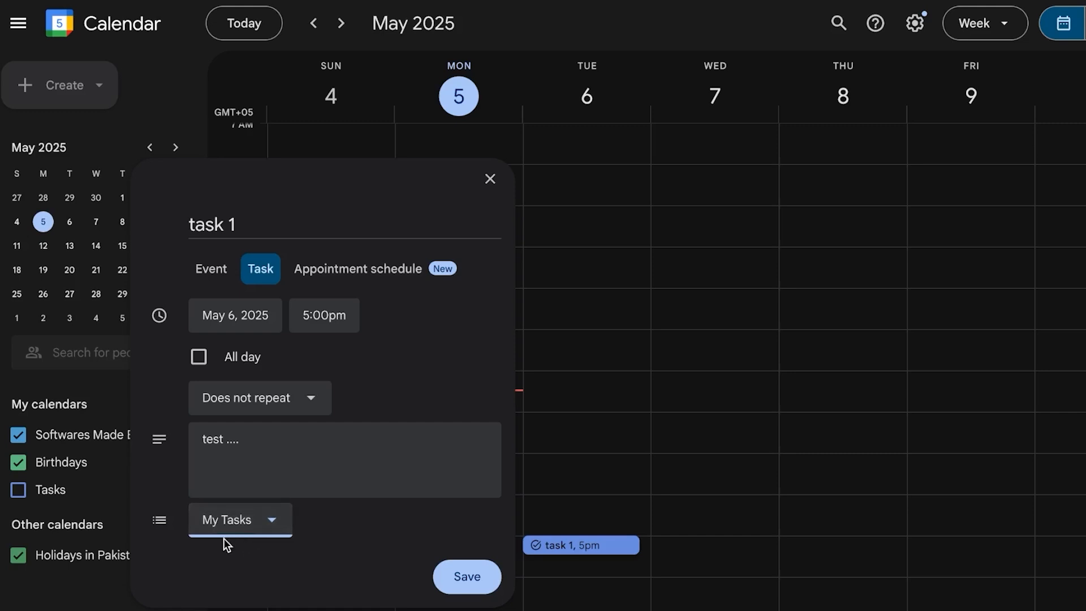
pyautogui.click(469, 580)
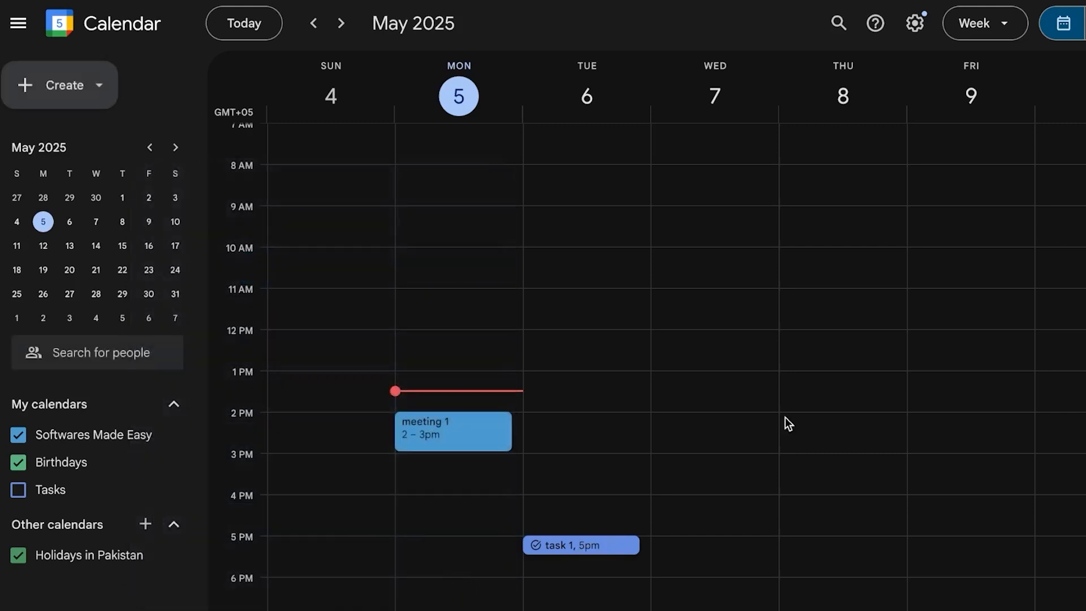
# Step: Add a task titled "task 2" on Wednesday, May 7 at 9:30am directly from the calendar grid and save it
pyautogui.click(692, 357)
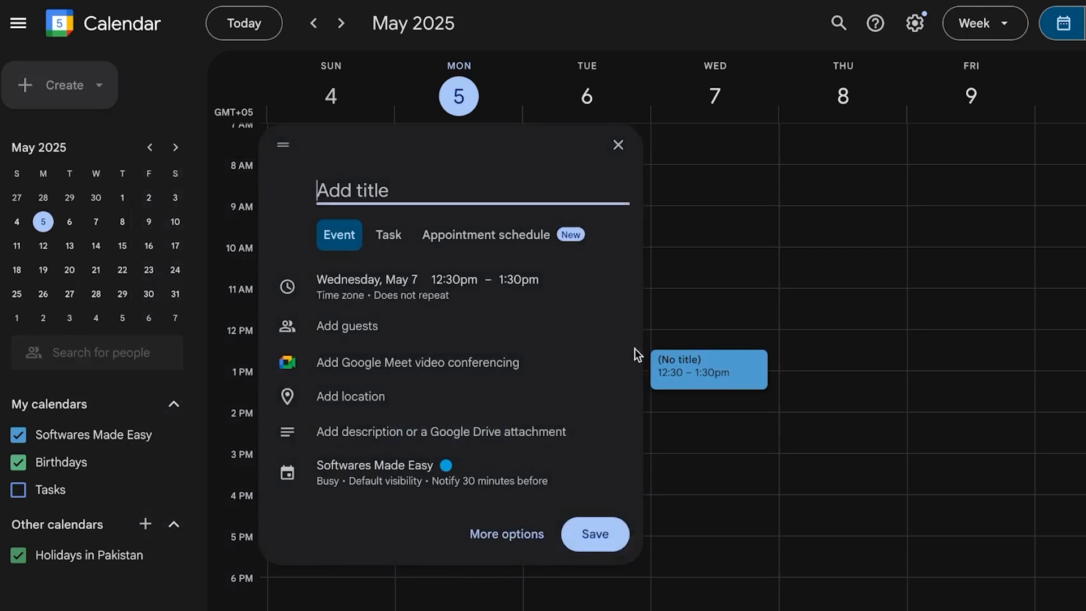
pyautogui.click(618, 145)
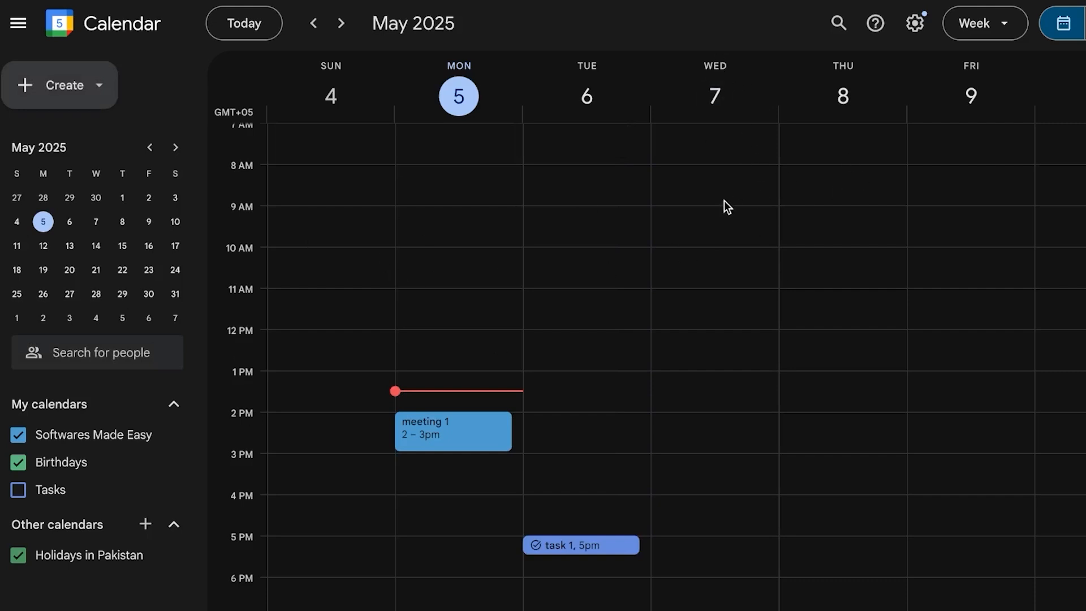
pyautogui.click(705, 242)
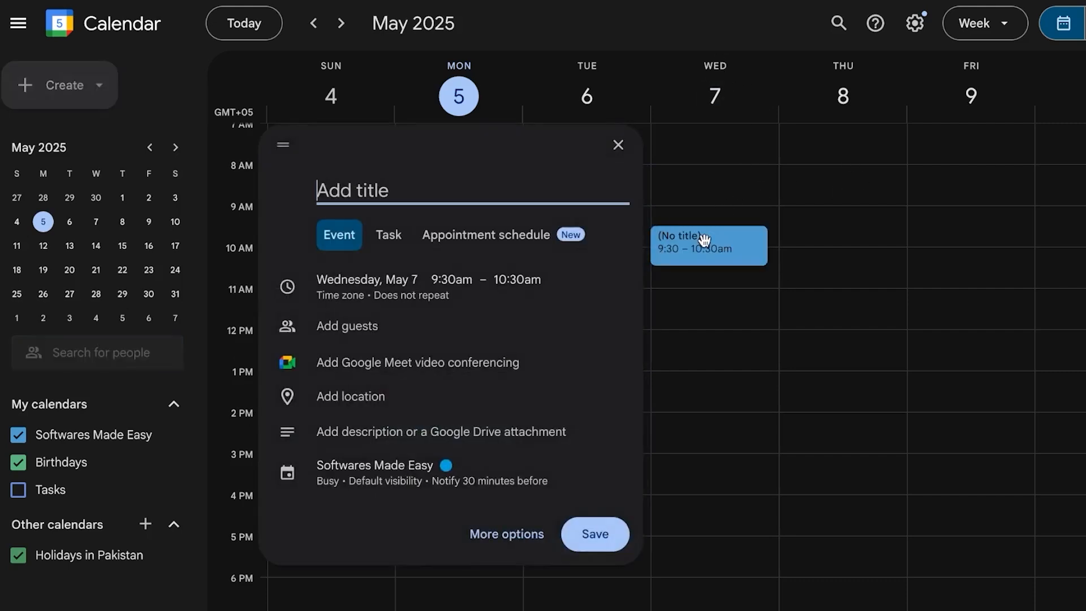
pyautogui.click(390, 235)
pyautogui.write('task 2')
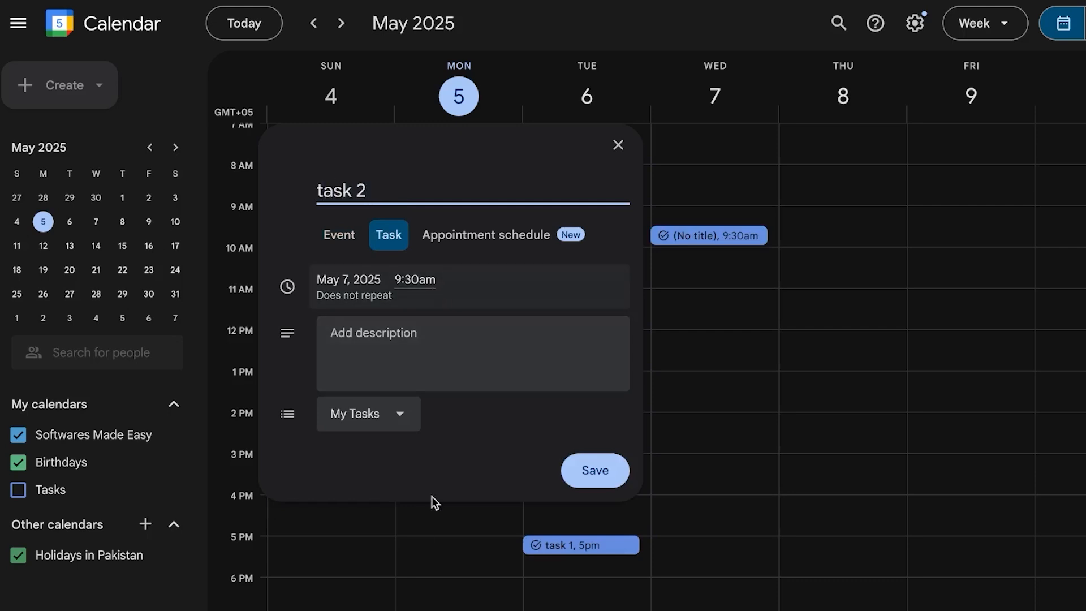
pyautogui.click(602, 484)
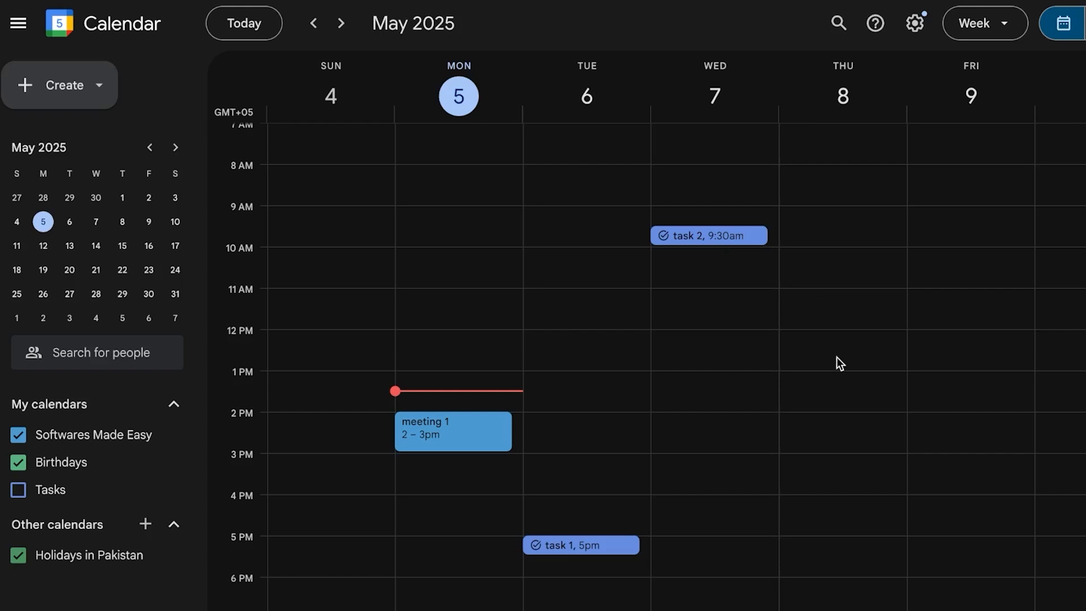
# Step: Start a new event on Thursday, May 8 from 12:00pm to 1:00pm and set its color to orange
pyautogui.click(840, 337)
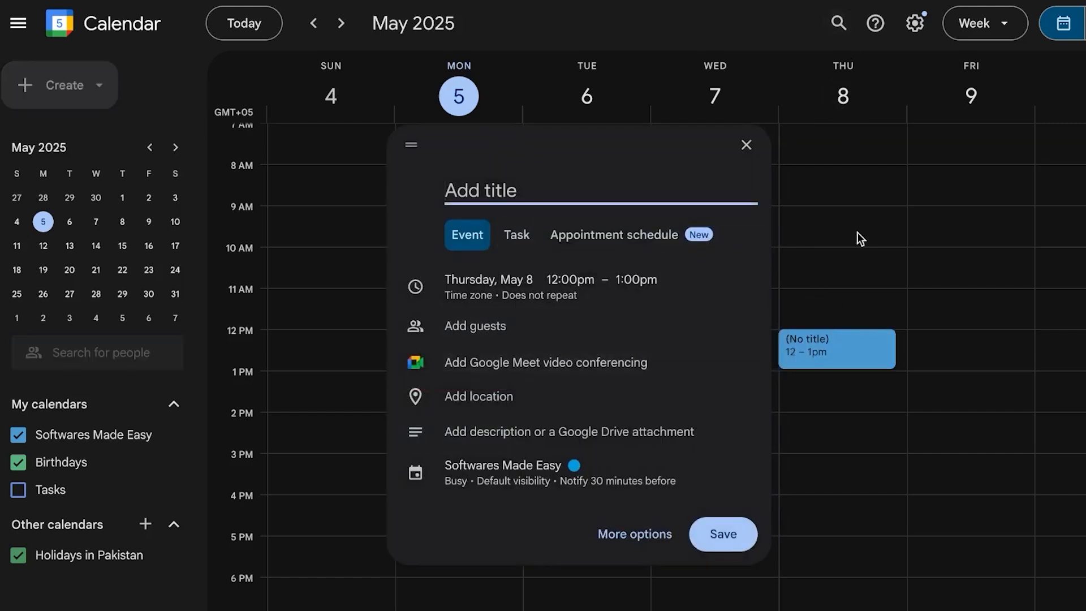
pyautogui.click(572, 473)
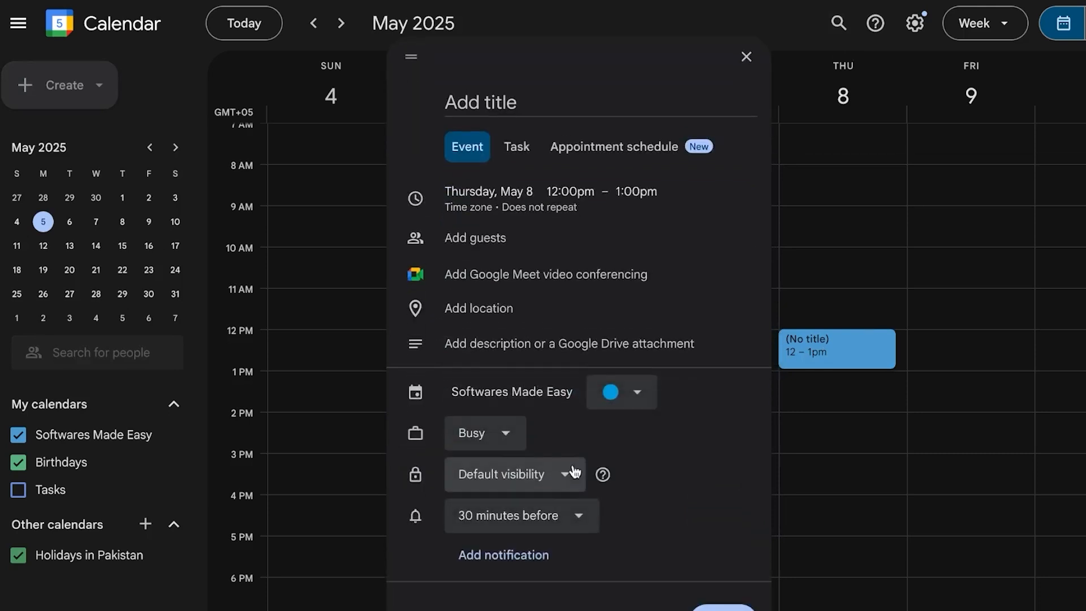
pyautogui.click(619, 390)
pyautogui.click(604, 410)
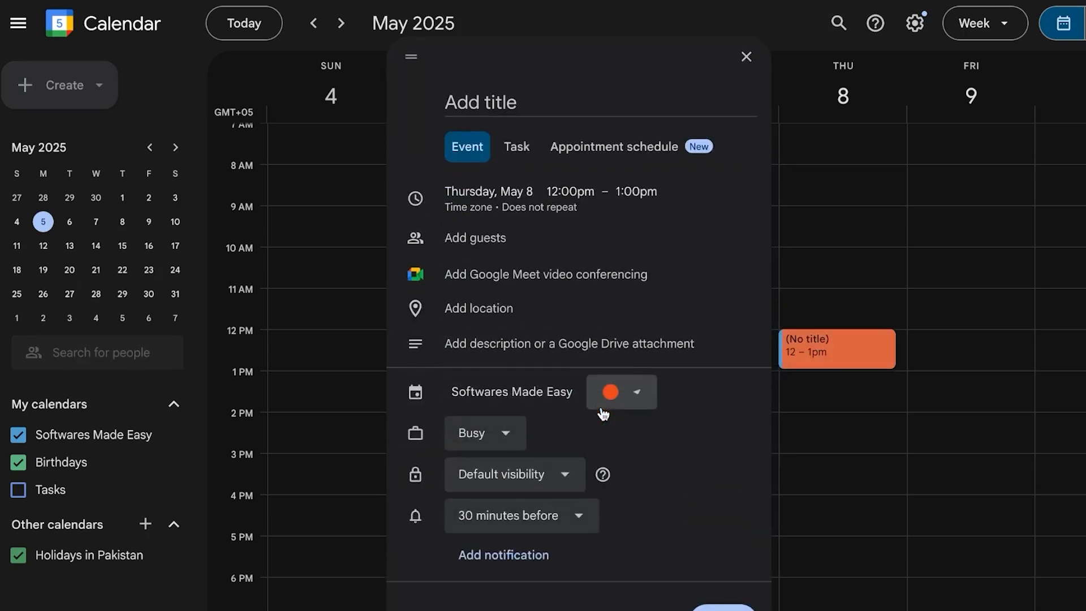
# Step: Title the Thursday event "meeting 2" and save it
pyautogui.click(503, 101)
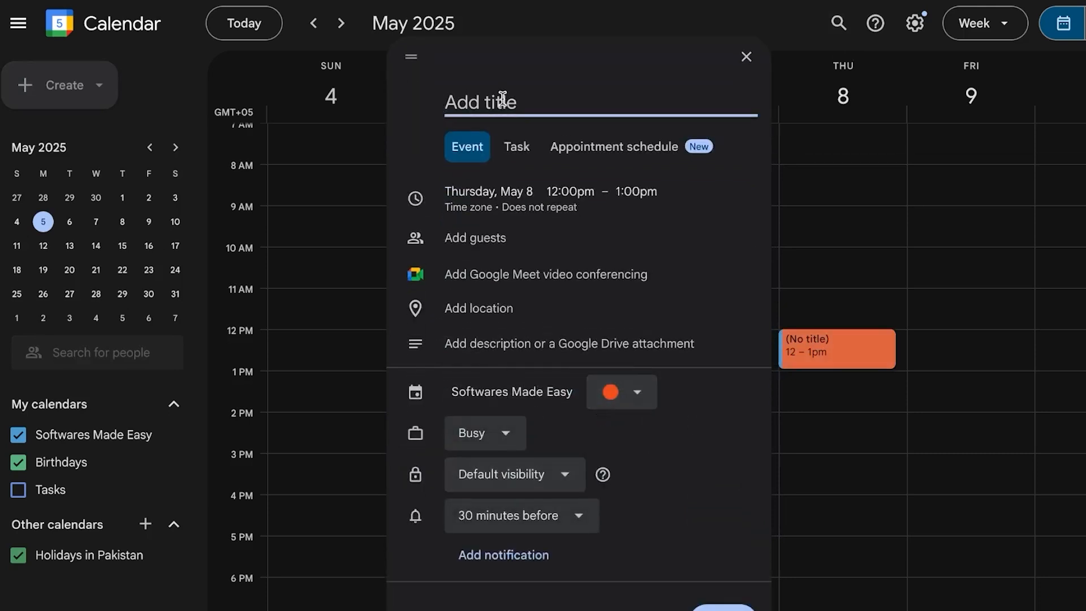
pyautogui.write('meeting')
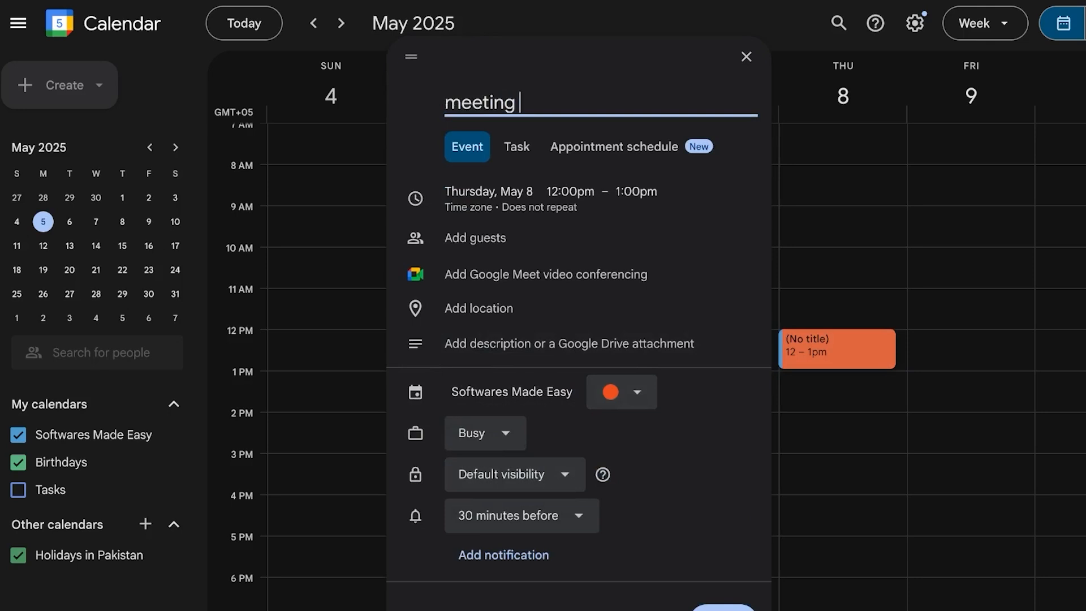
pyautogui.write(' 2')
pyautogui.click(725, 603)
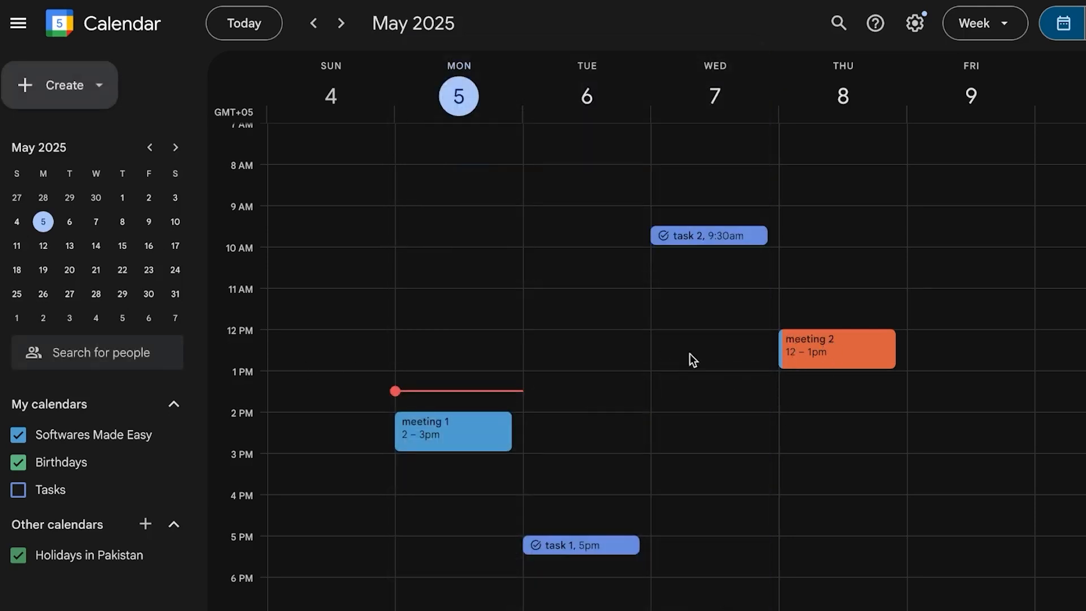
# Step: Add a task titled "task 3" on Friday, May 9 at 9:00am and save it to My Tasks
pyautogui.click(947, 227)
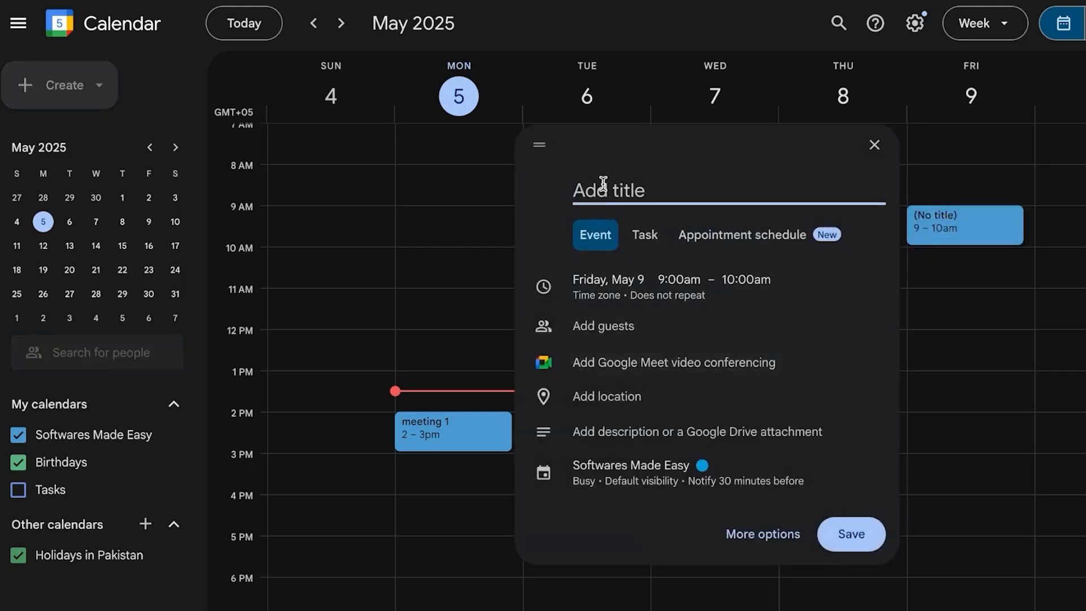
pyautogui.write('task 3')
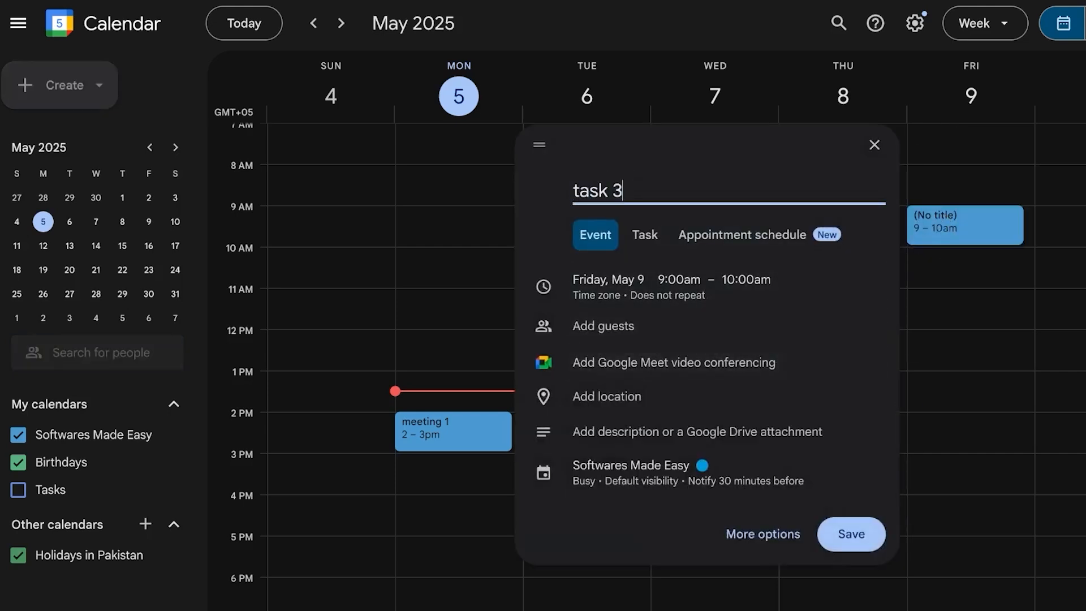
pyautogui.click(645, 236)
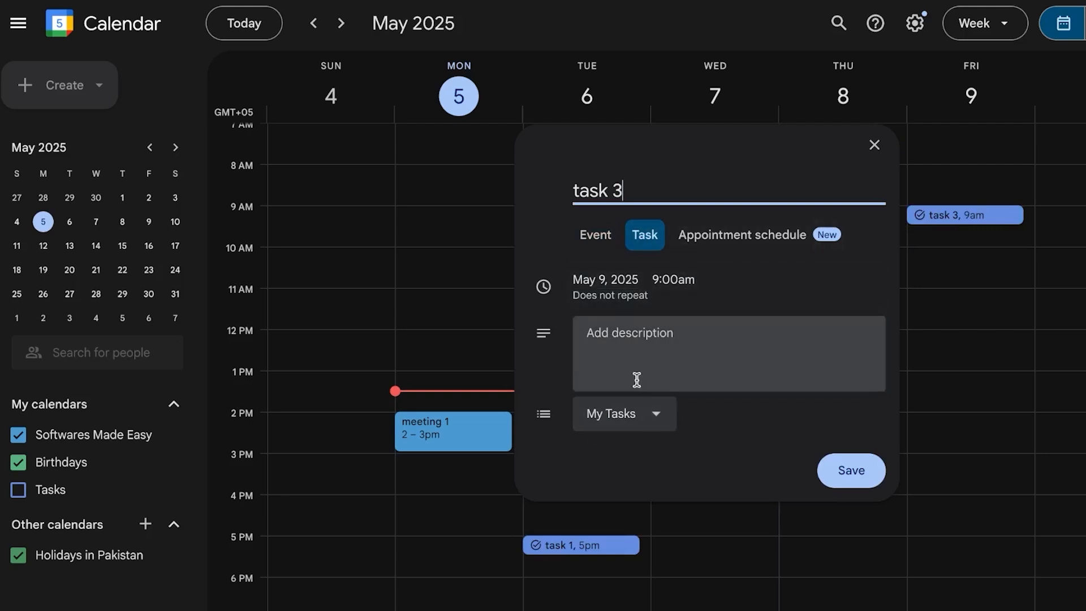
pyautogui.click(865, 475)
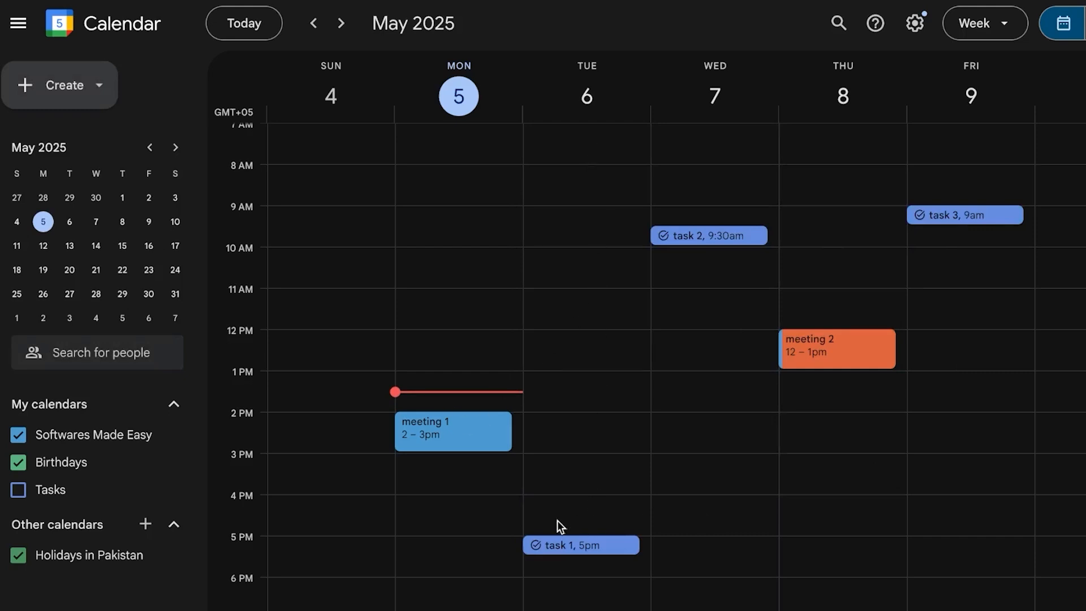
# Step: Add a task titled "task 5" on Tuesday, May 6 at 3:00pm and save it to My Tasks
pyautogui.click(549, 468)
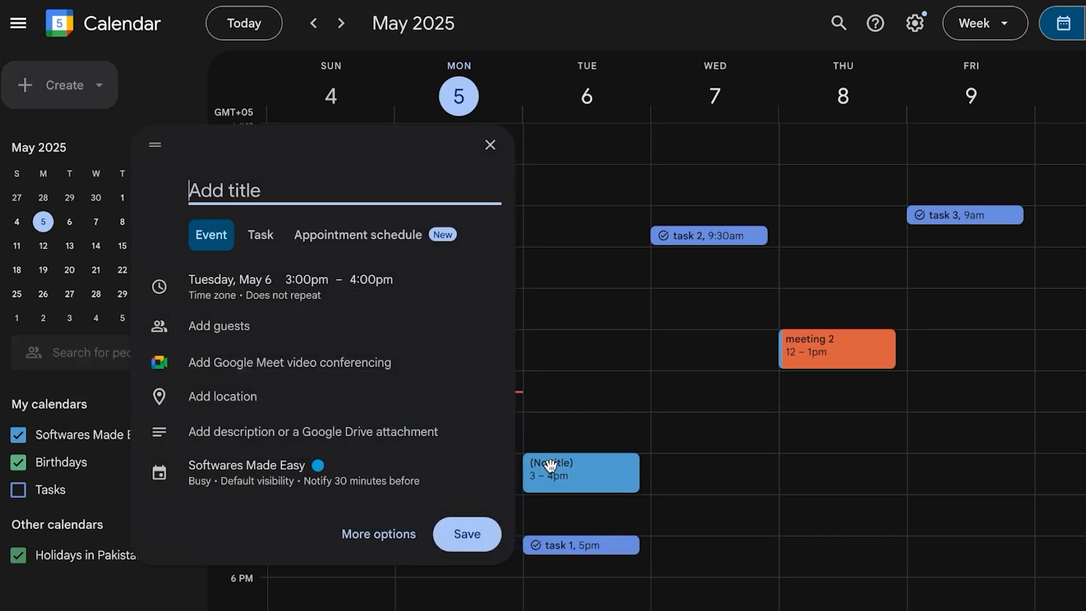
pyautogui.click(258, 234)
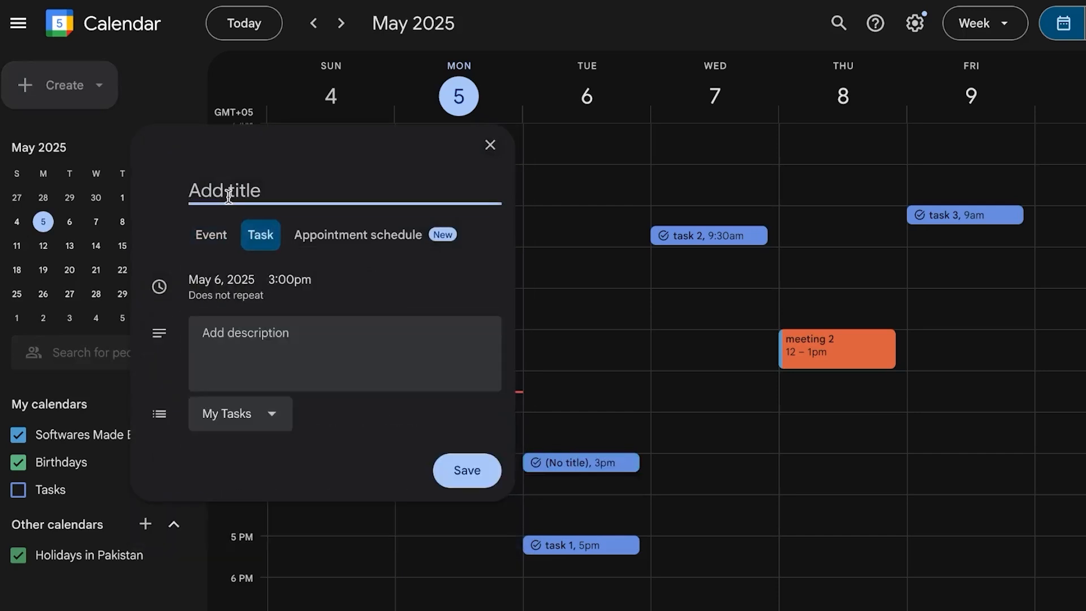
pyautogui.write('task 5')
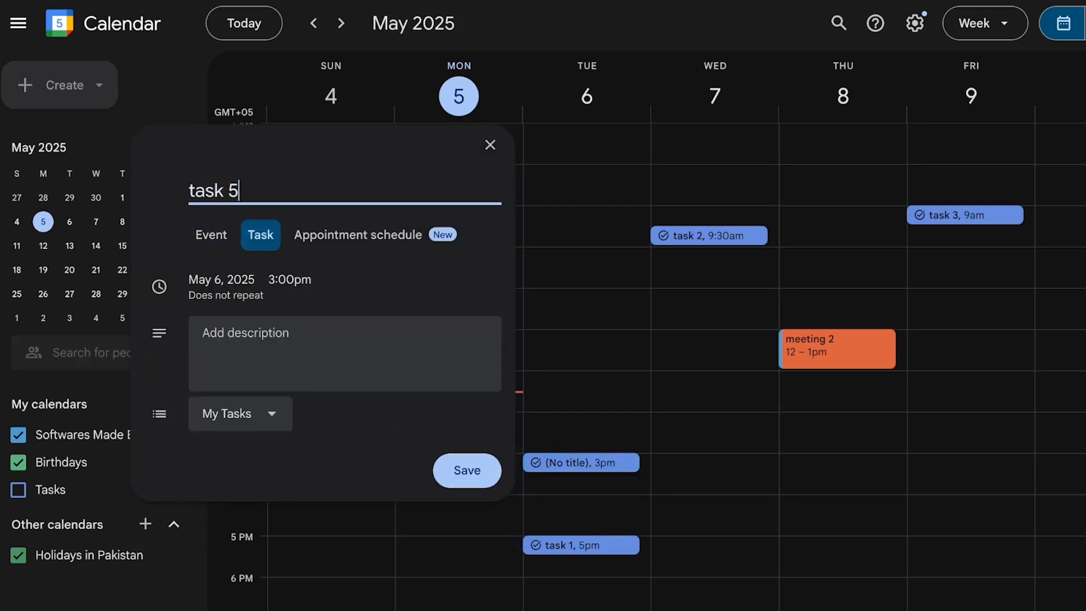
pyautogui.click(468, 481)
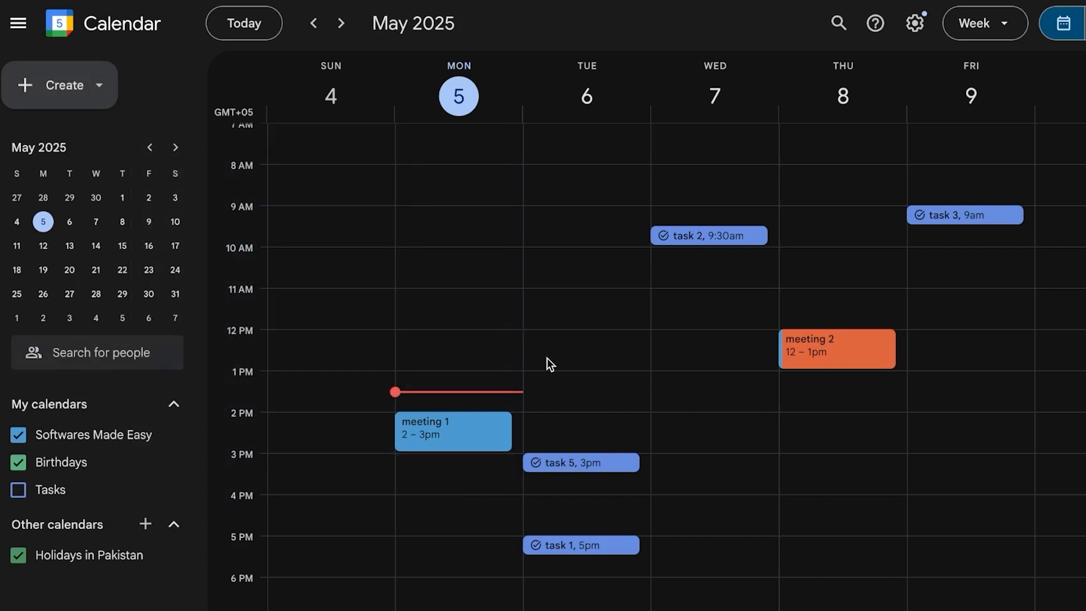
# Step: Look at the full editor for a blank event on Tuesday, May 6, and examine the options and full details of "meeting 1"
pyautogui.doubleClick(538, 382)
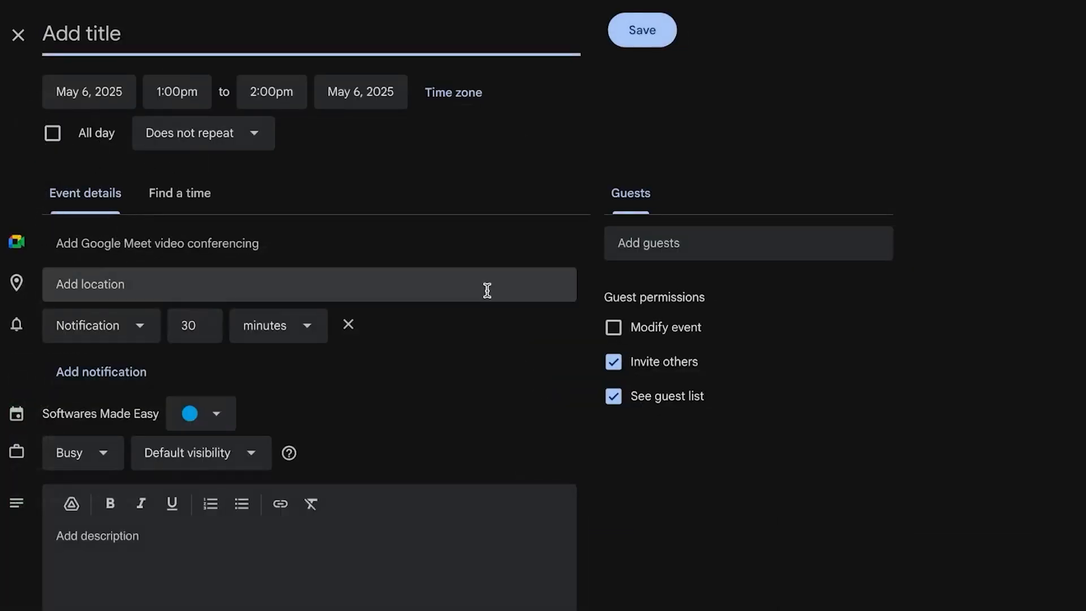
pyautogui.click(17, 36)
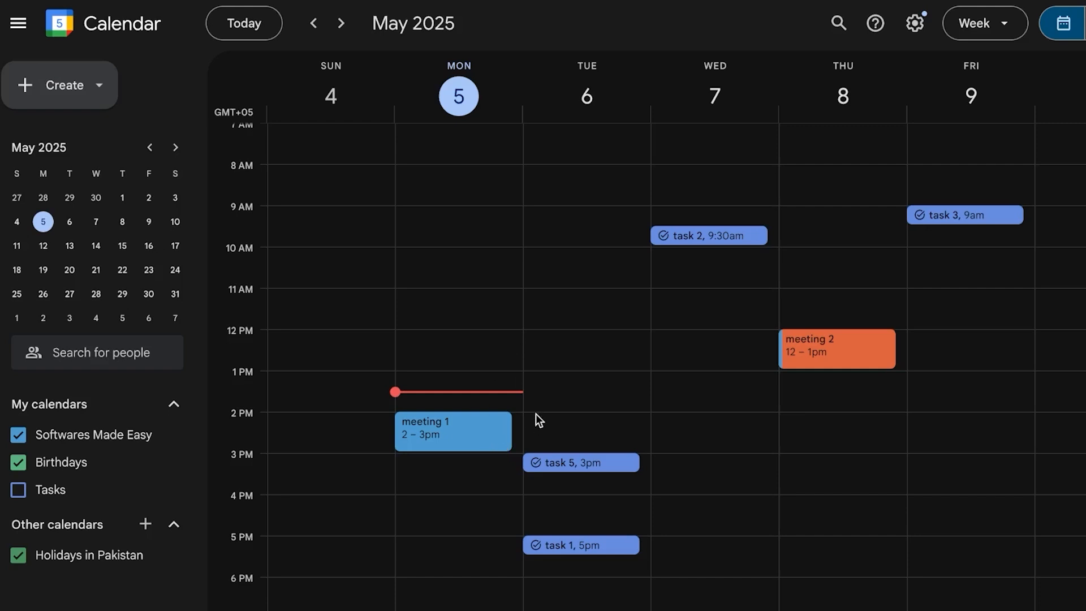
pyautogui.click(475, 435)
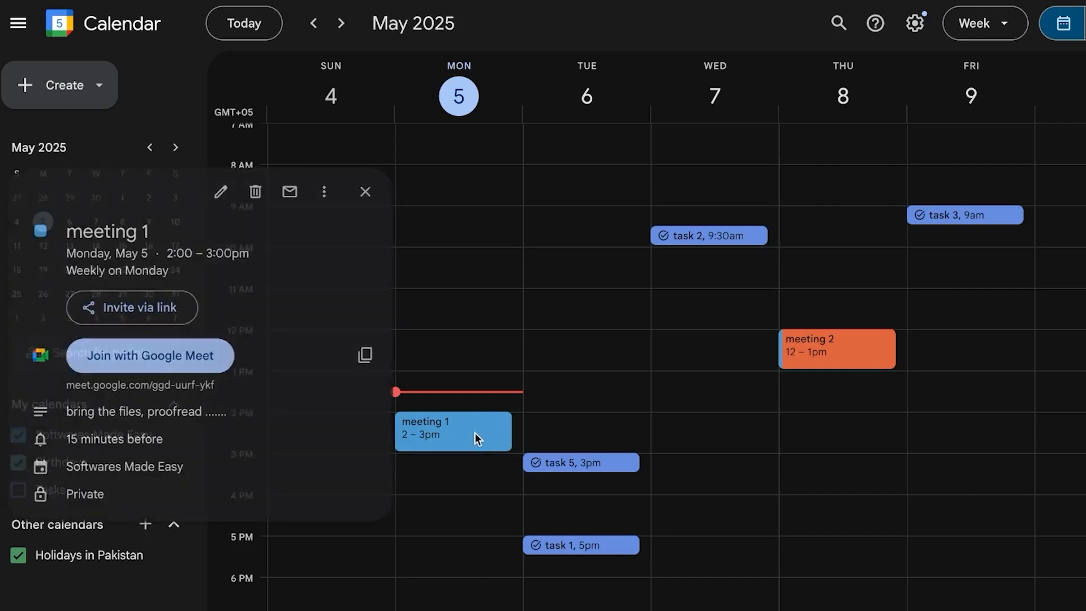
pyautogui.click(320, 195)
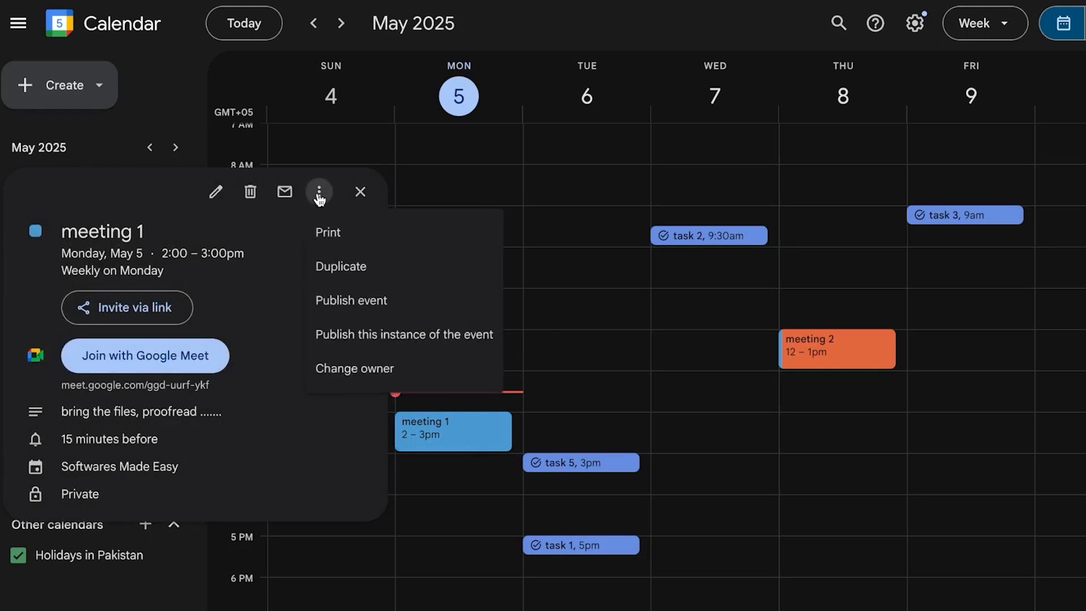
pyautogui.doubleClick(467, 444)
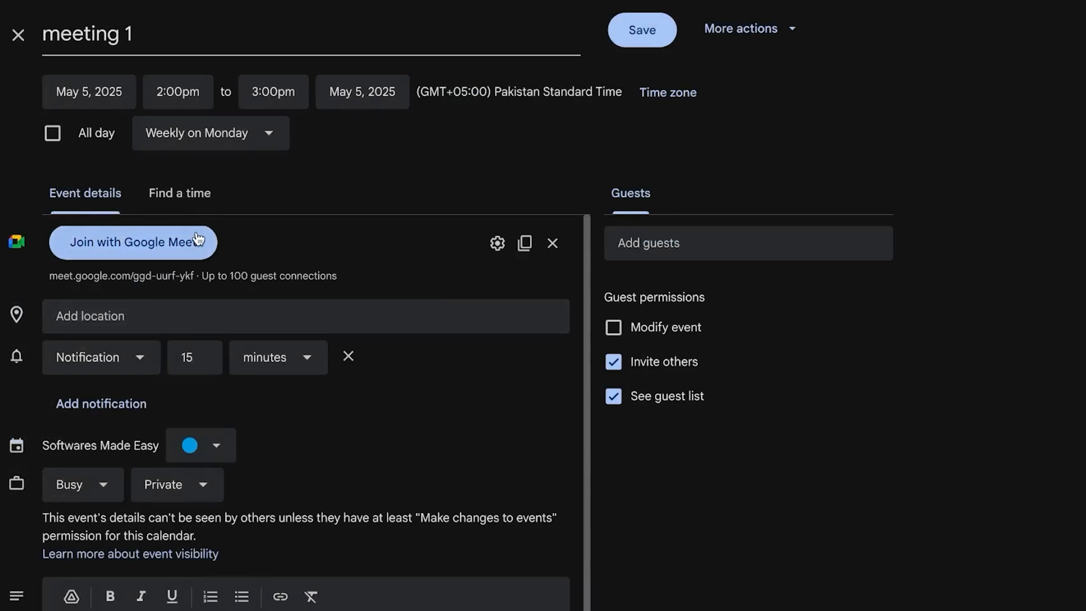
pyautogui.scroll(-1, 195, 234)
pyautogui.scroll(1, 196, 232)
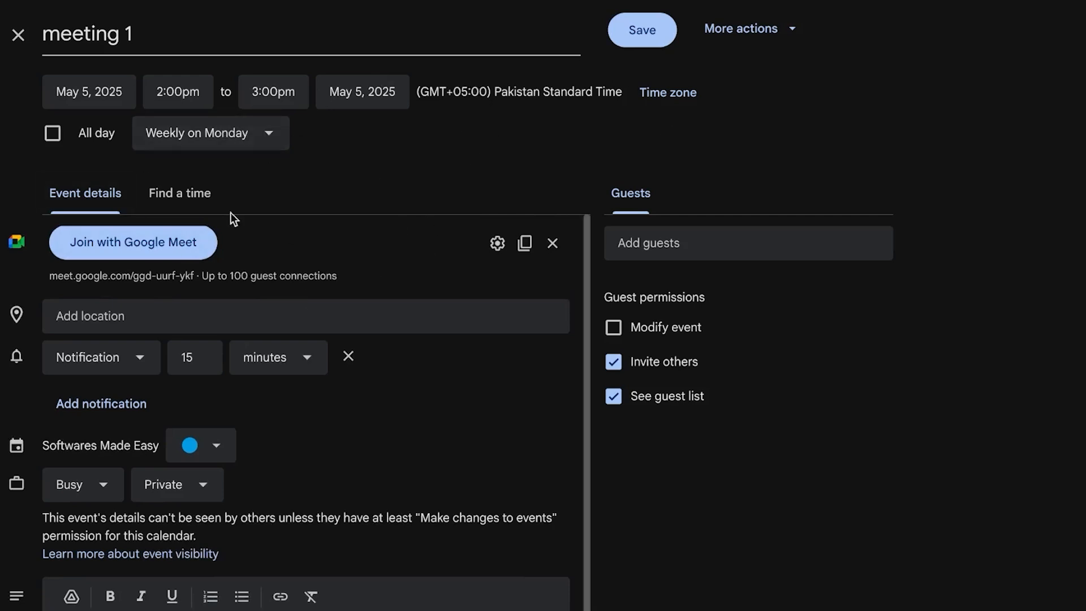
# Step: Try duplicating "meeting 1" from its full editor and discard the unsaved copy
pyautogui.click(788, 29)
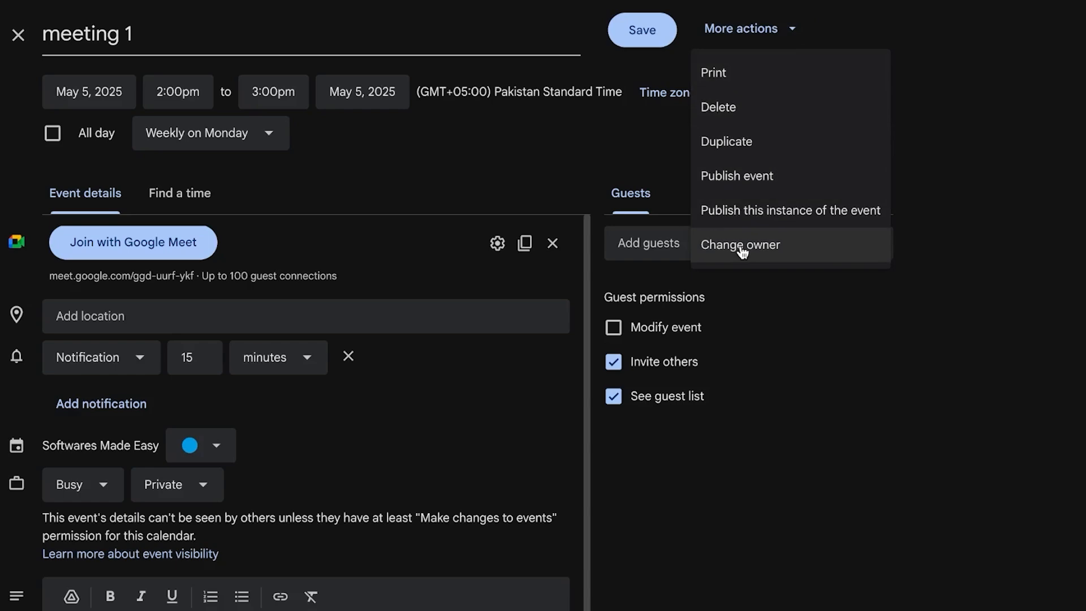
pyautogui.click(709, 145)
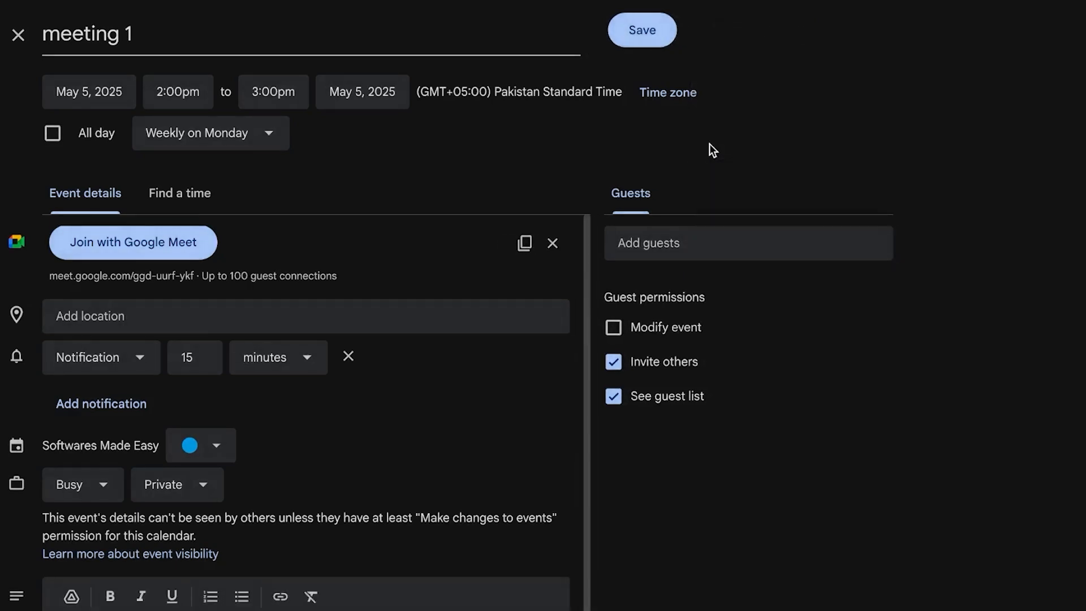
pyautogui.click(19, 35)
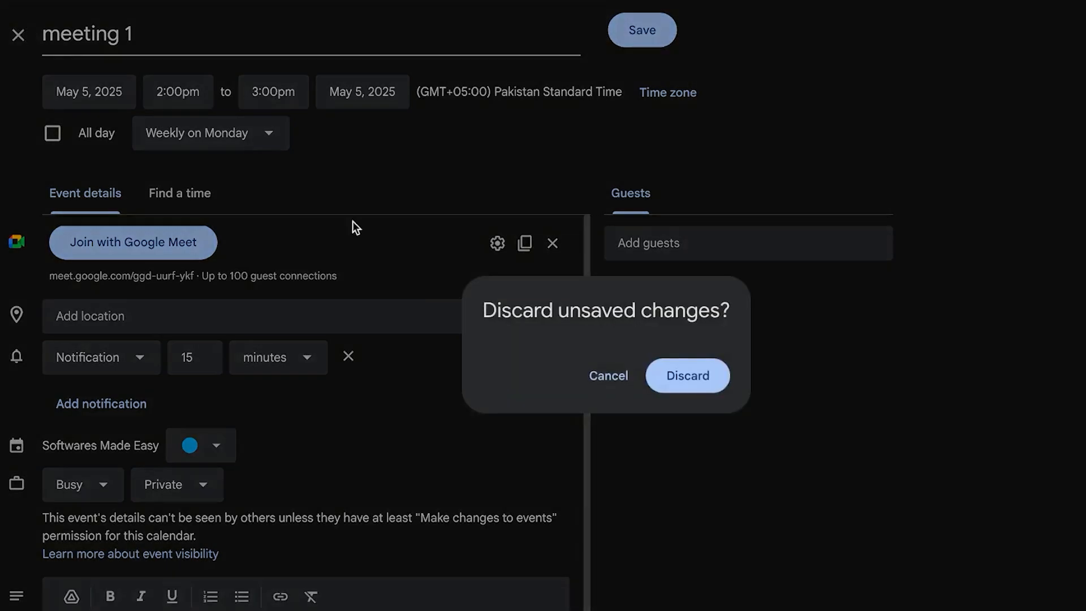
pyautogui.click(699, 371)
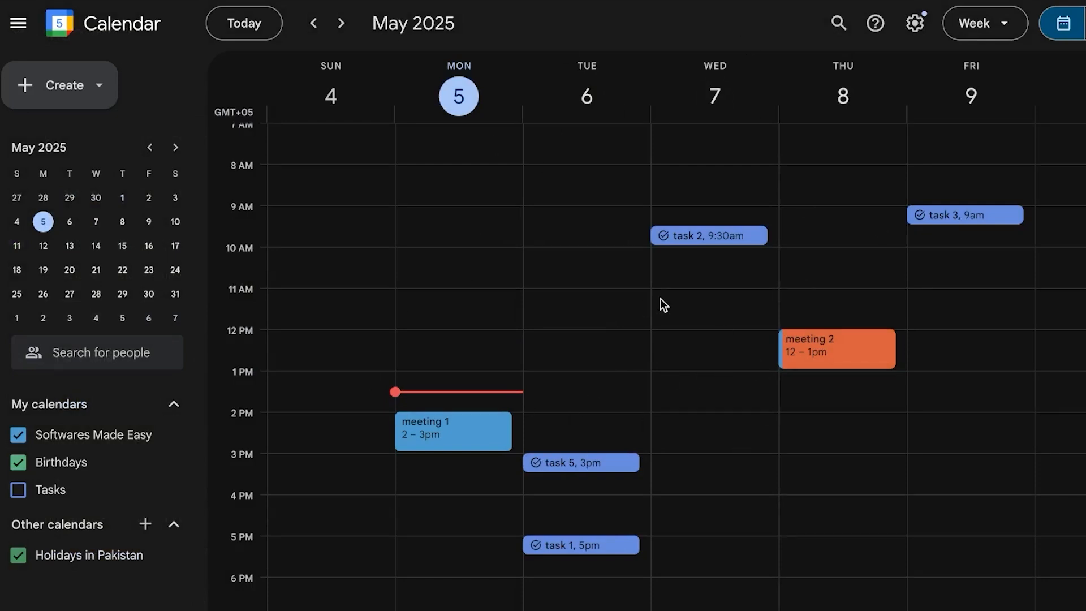
# Step: Start a bookable appointment schedule and keep its general availability set to Repeat weekly
pyautogui.click(103, 92)
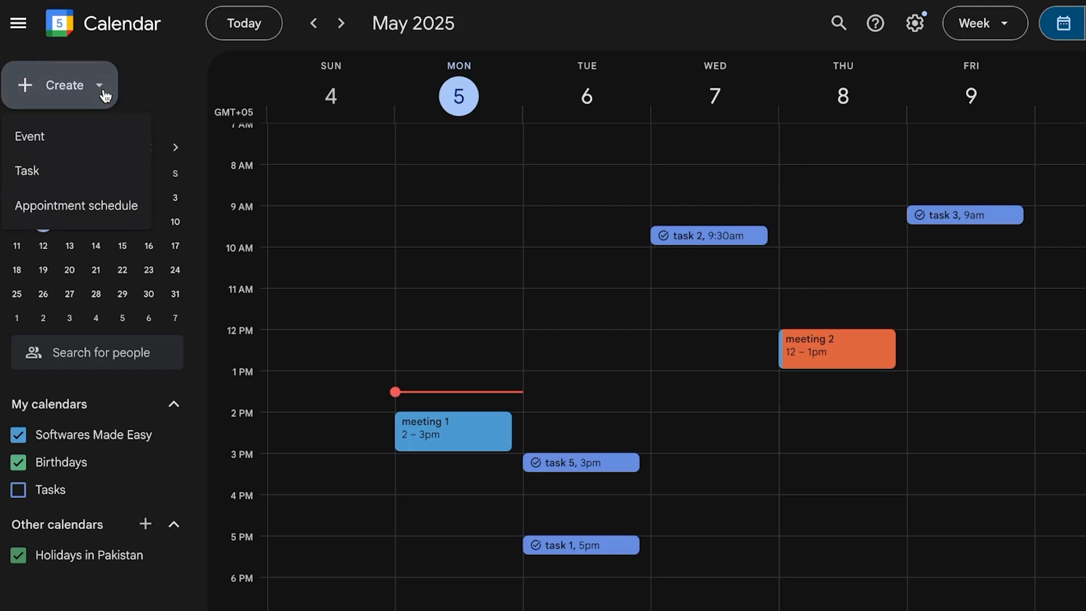
pyautogui.click(105, 205)
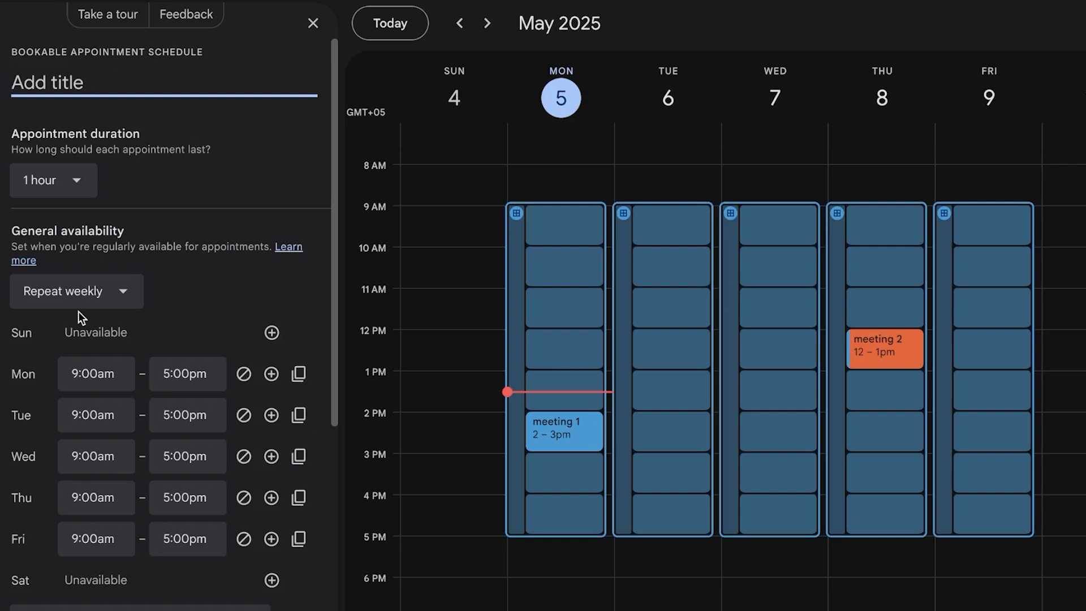
pyautogui.scroll(-2, 78, 311)
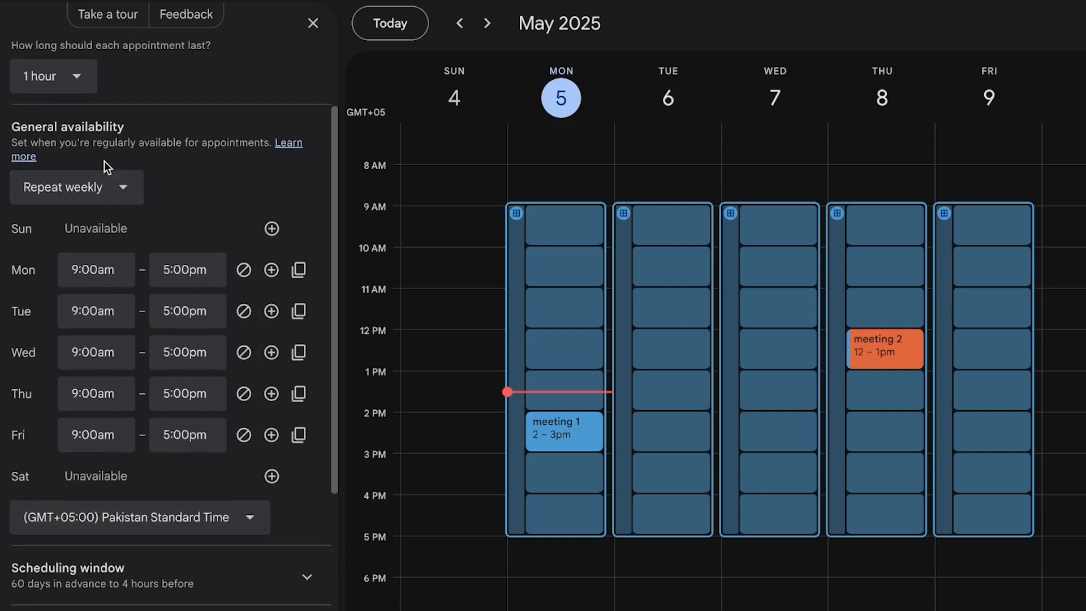
pyautogui.click(105, 182)
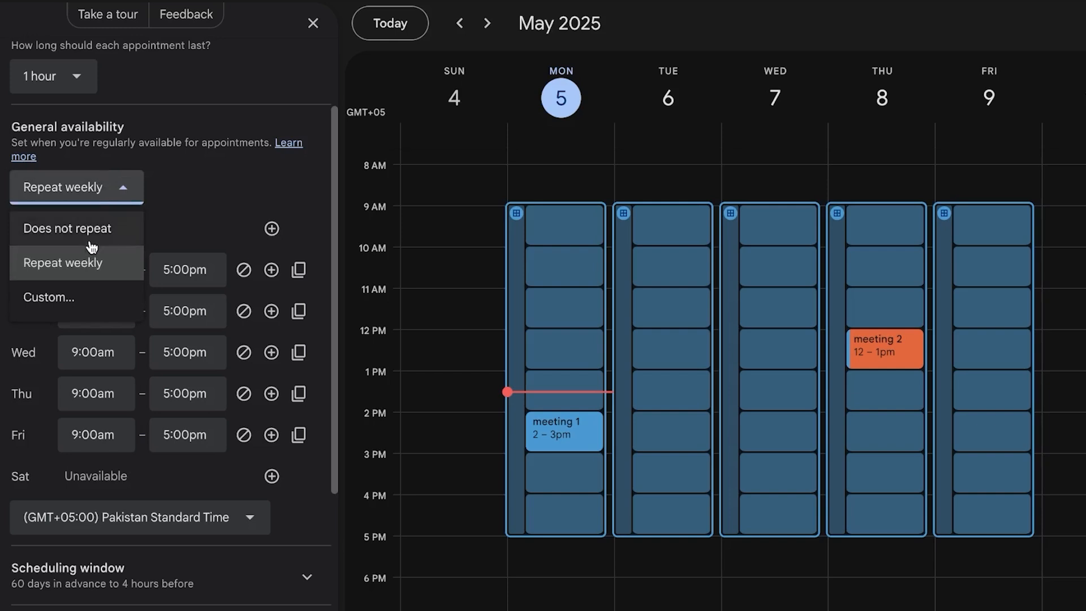
pyautogui.click(84, 265)
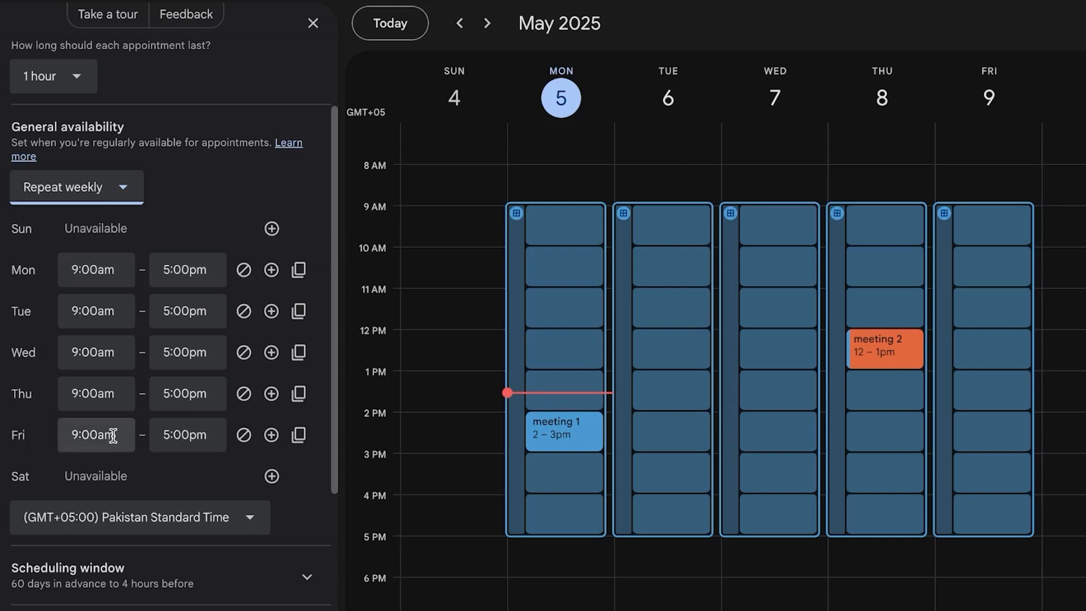
# Step: Set Monday's availability to 10:00am–8:00pm and copy these times to the other weekdays
pyautogui.click(114, 266)
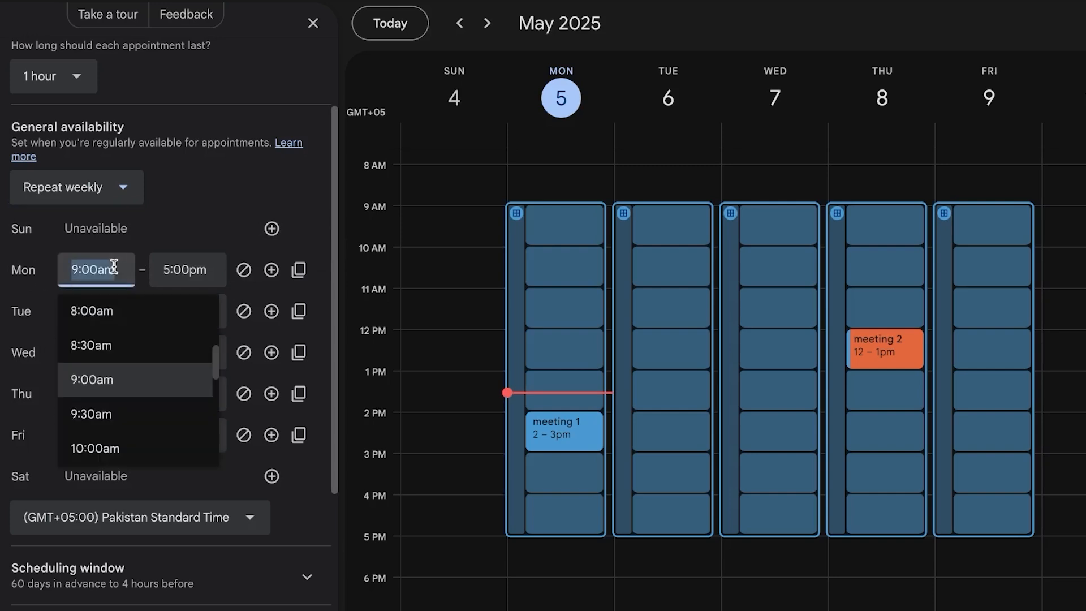
pyautogui.scroll(-1, 118, 332)
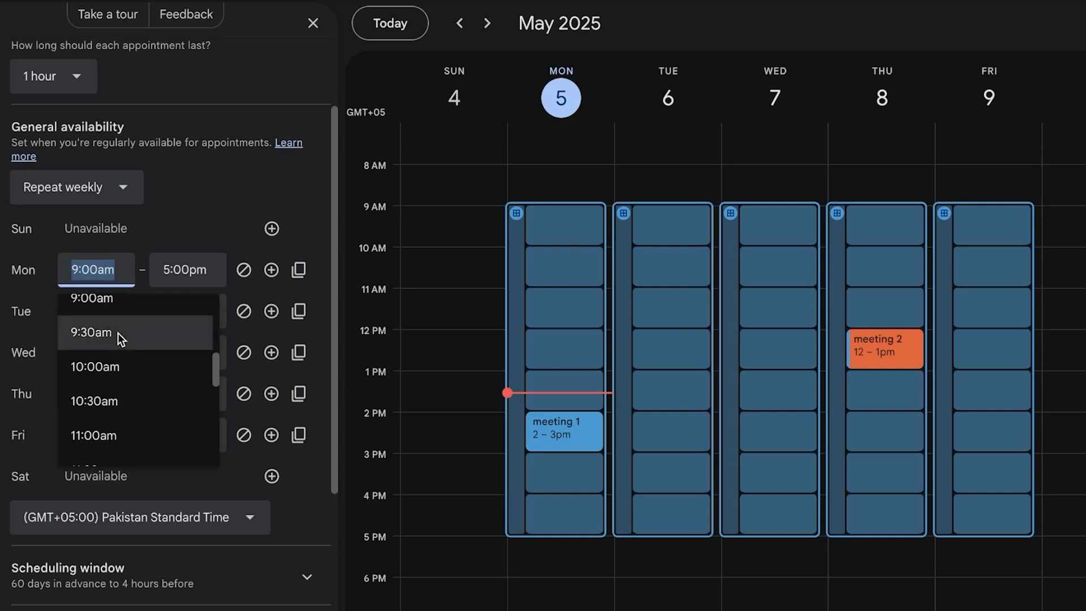
pyautogui.click(113, 364)
pyautogui.click(197, 269)
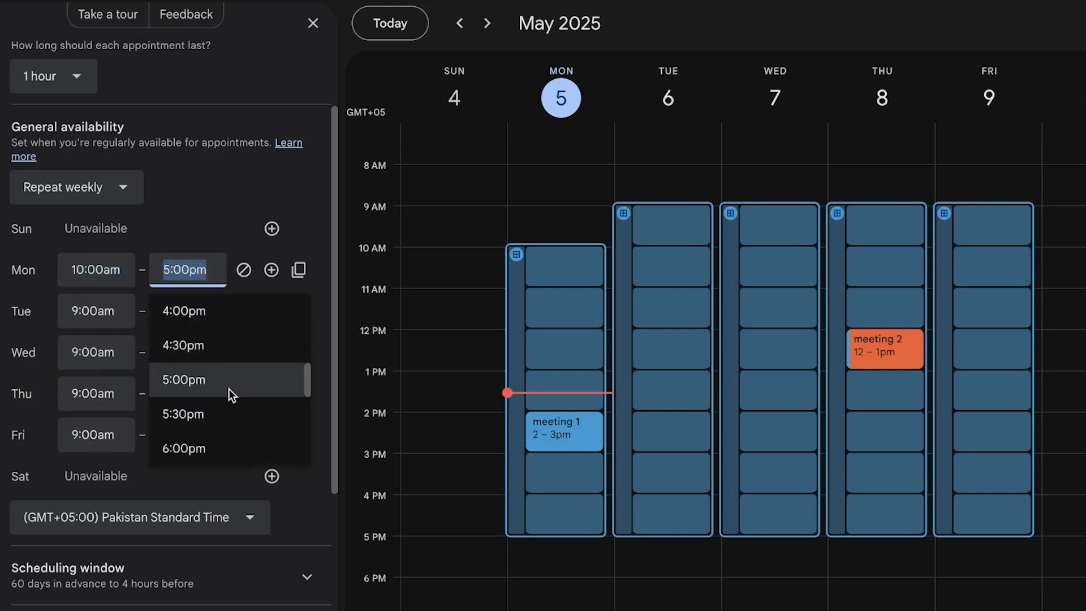
pyautogui.scroll(-3, 228, 388)
pyautogui.scroll(-1, 228, 388)
pyautogui.click(222, 330)
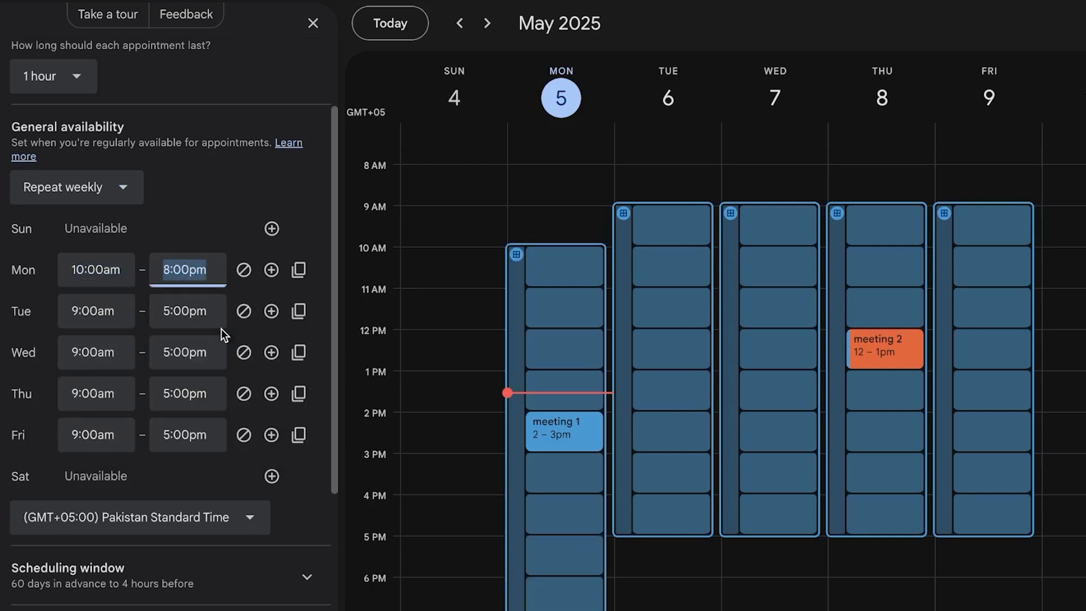
pyautogui.click(298, 270)
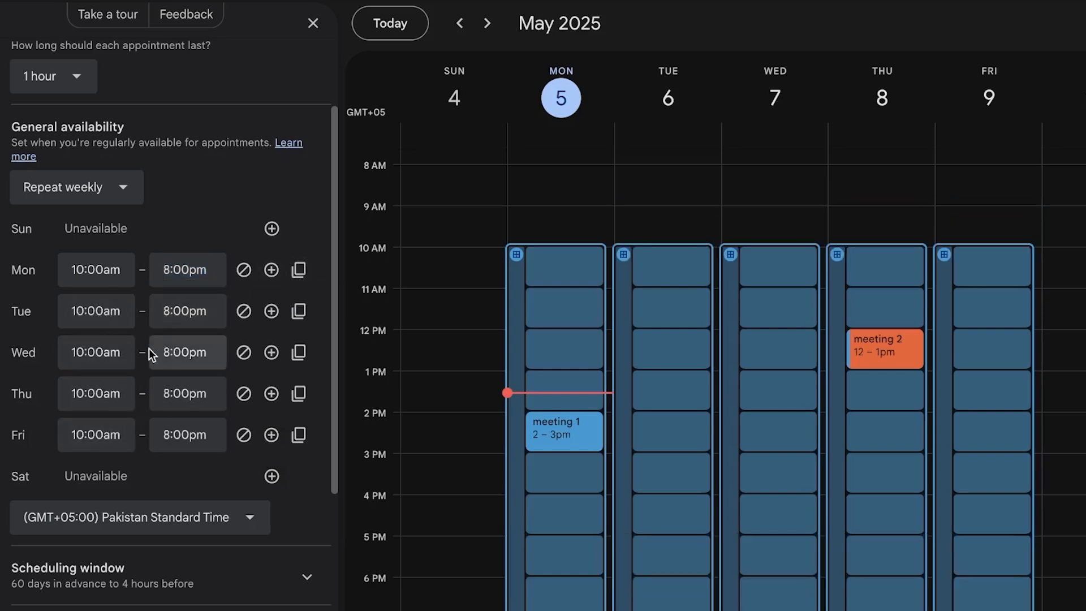
# Step: Keep Friday's availability starting at 10:00am and set its end time to 4:00pm
pyautogui.click(115, 430)
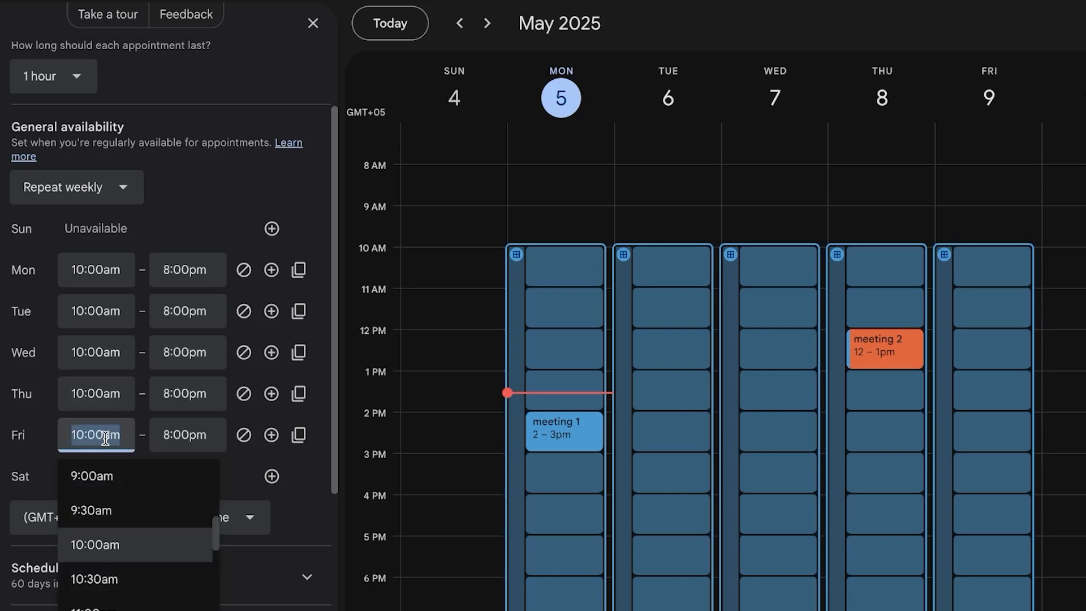
pyautogui.click(128, 535)
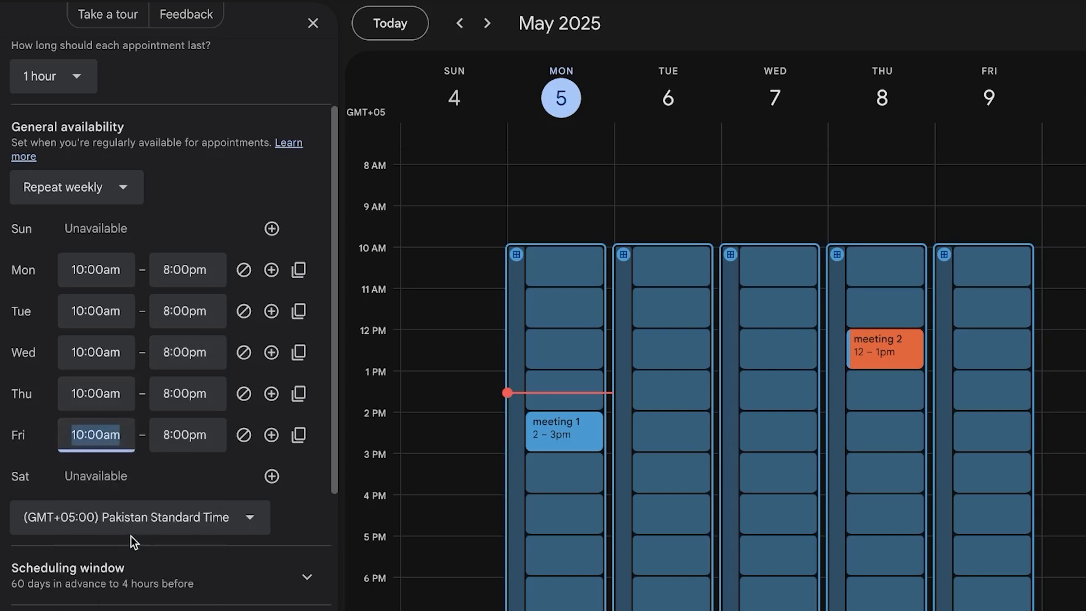
pyautogui.click(180, 441)
pyautogui.scroll(-3, 205, 537)
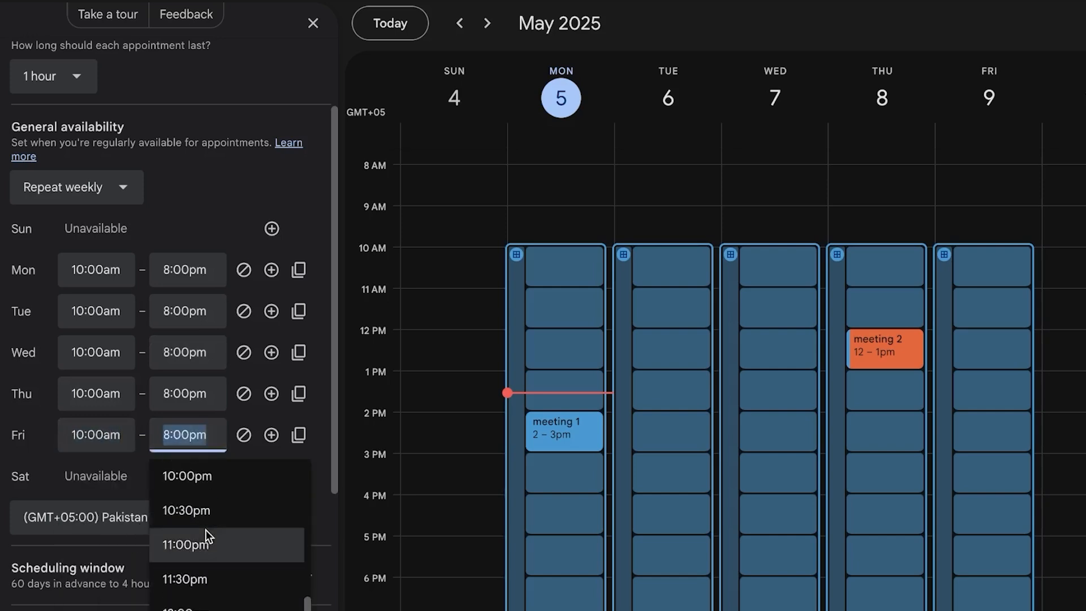
pyautogui.scroll(6, 208, 548)
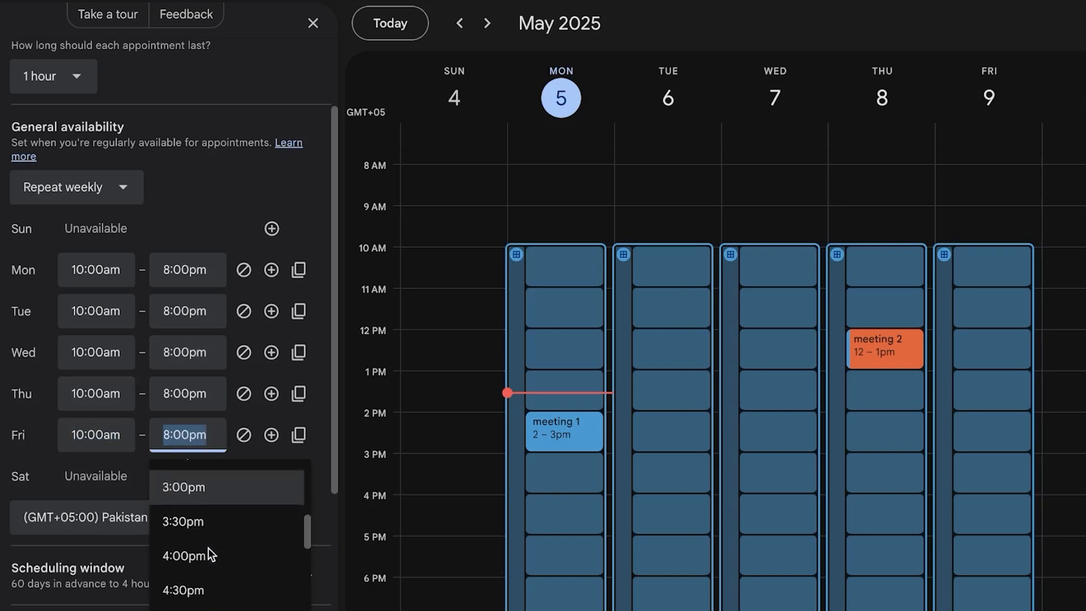
pyautogui.click(199, 506)
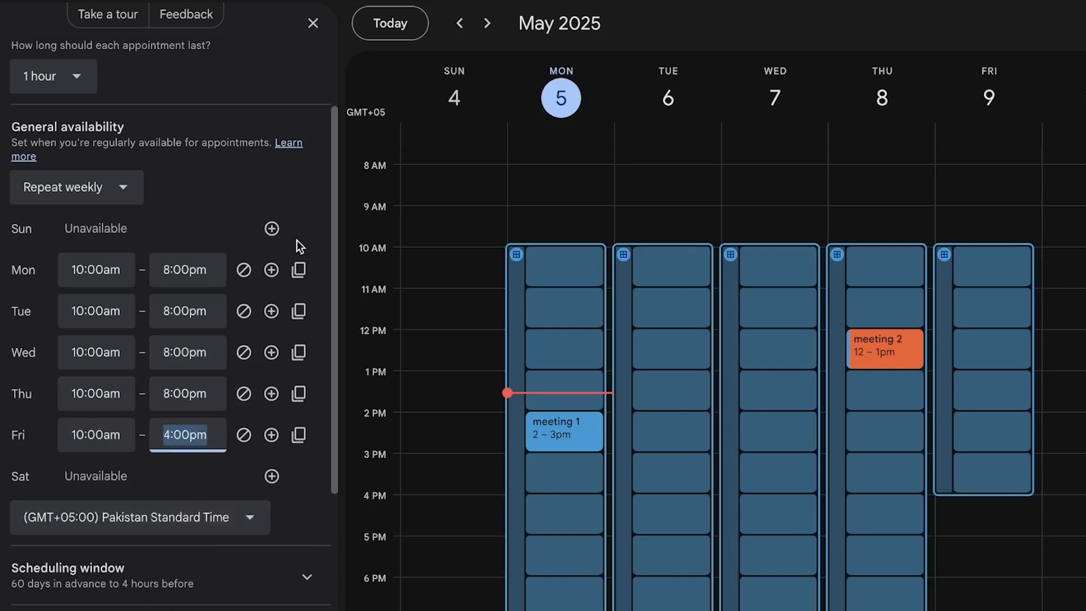
pyautogui.click(308, 215)
pyautogui.scroll(-3, 757, 409)
pyautogui.scroll(3, 756, 409)
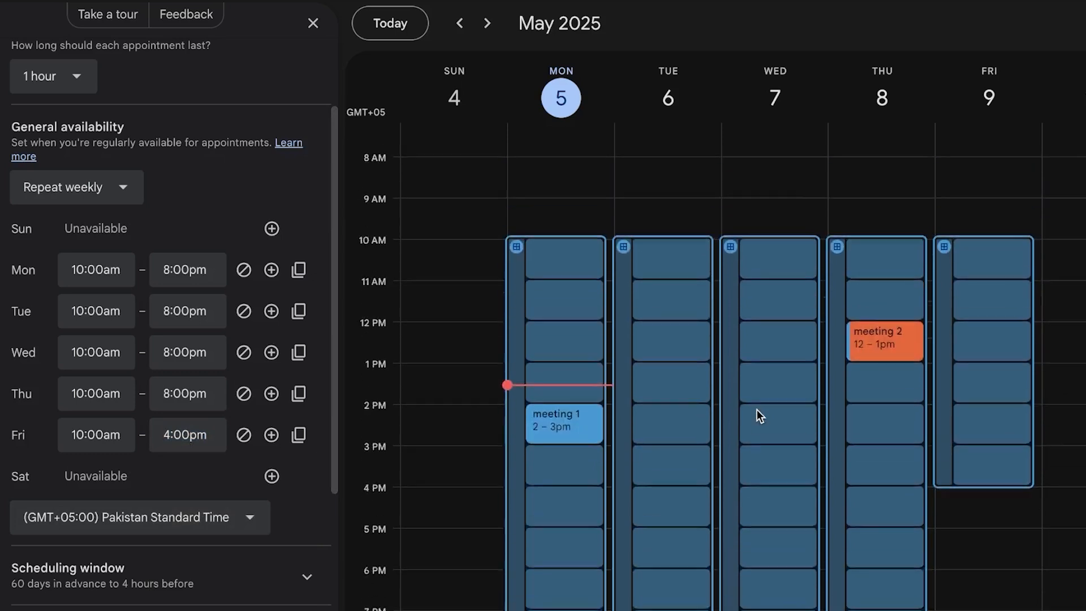
pyautogui.scroll(-1, 756, 409)
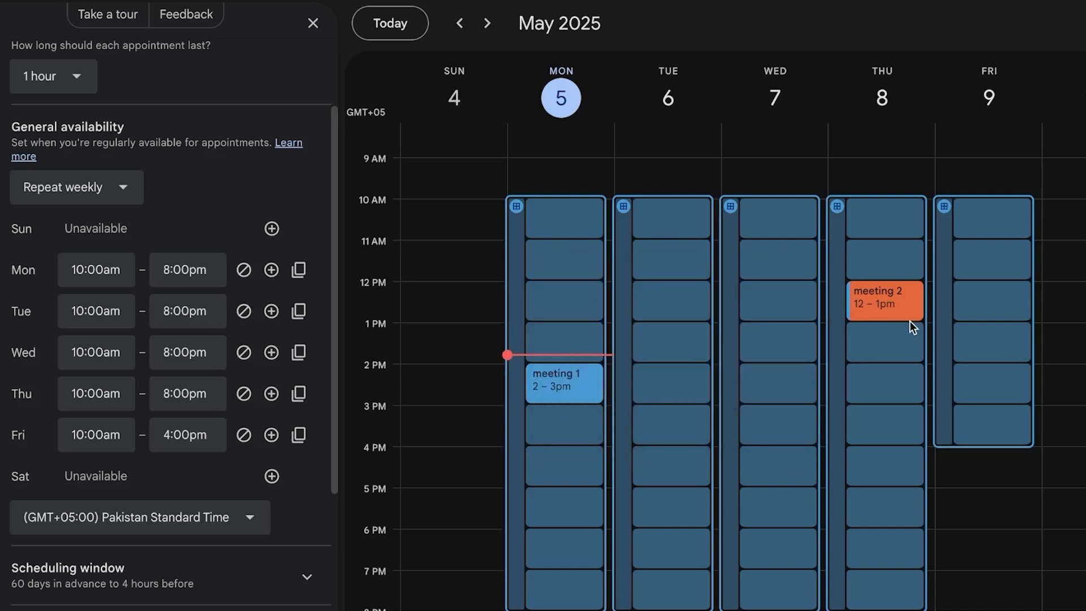
# Step: Expand the scheduling window settings of the appointment schedule
pyautogui.scroll(-4, 216, 504)
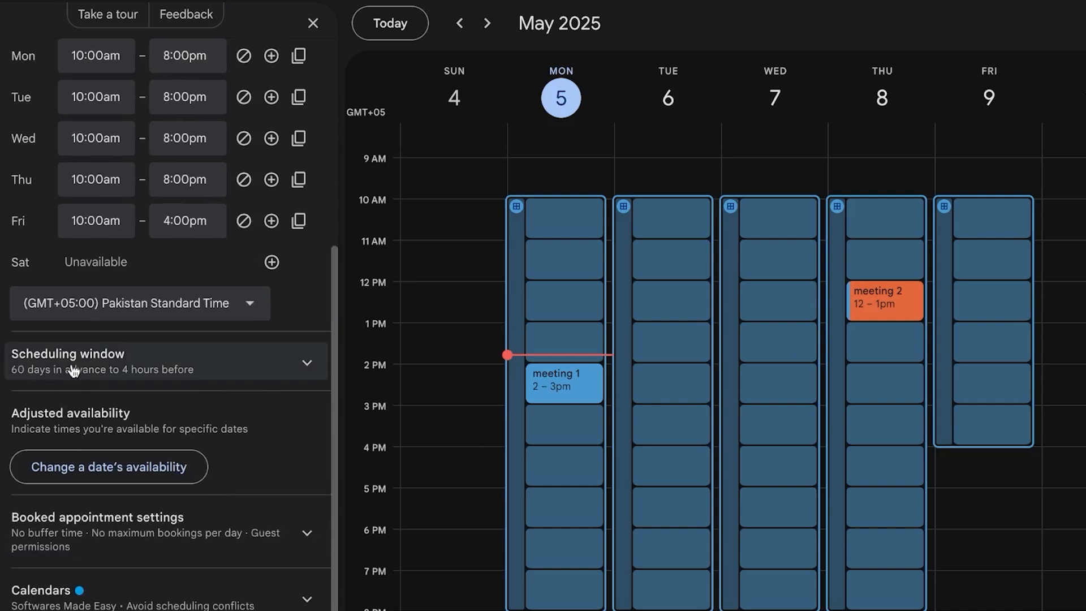
pyautogui.click(299, 368)
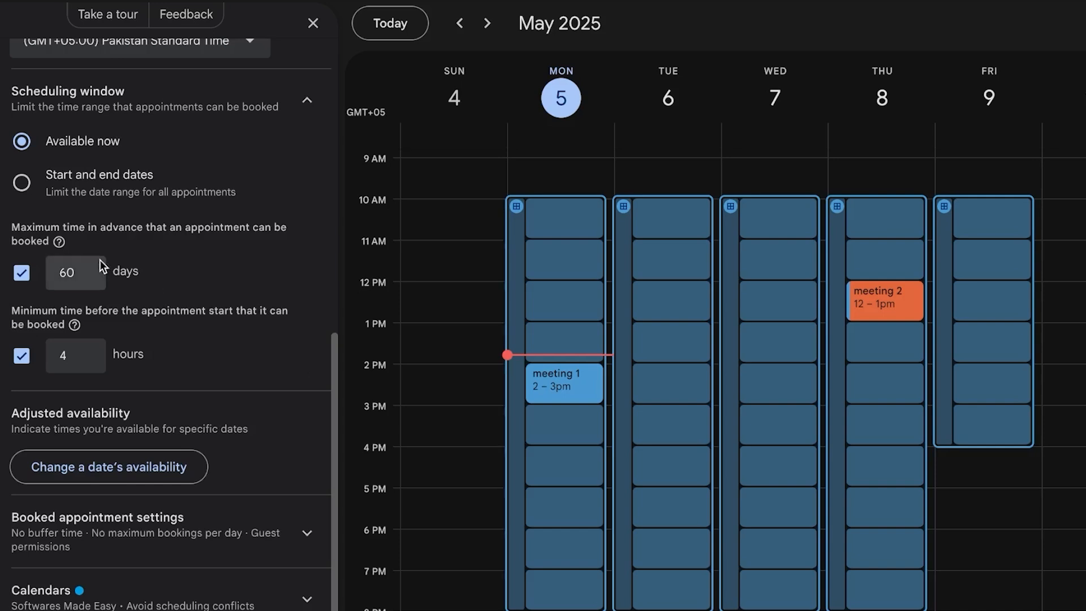
# Step: Try limiting the scheduling window to an end date of Aug 3, 2025
pyautogui.click(20, 183)
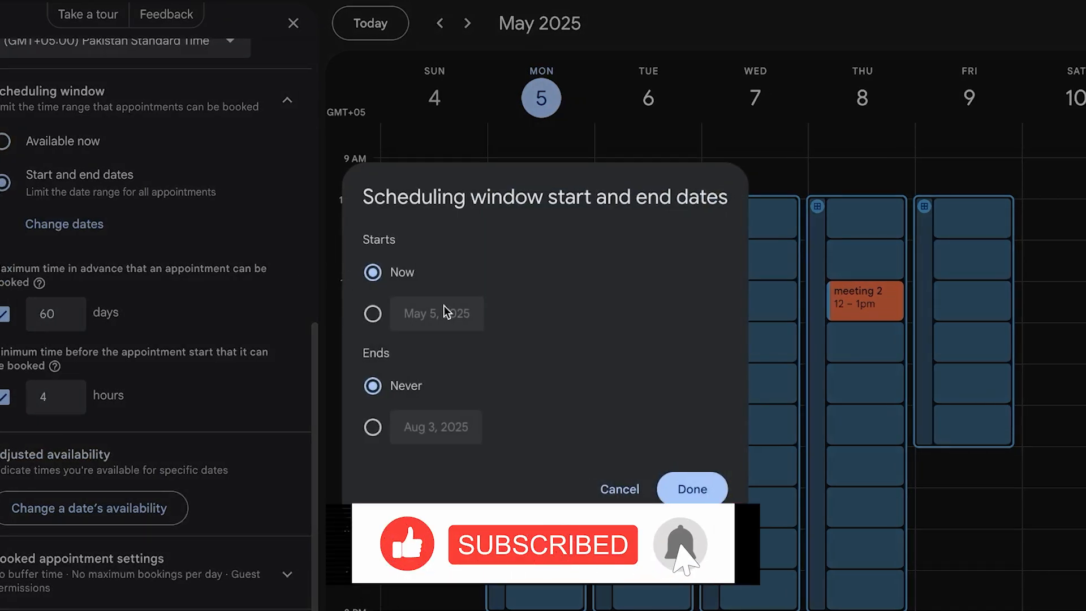
pyautogui.click(373, 426)
pyautogui.click(372, 387)
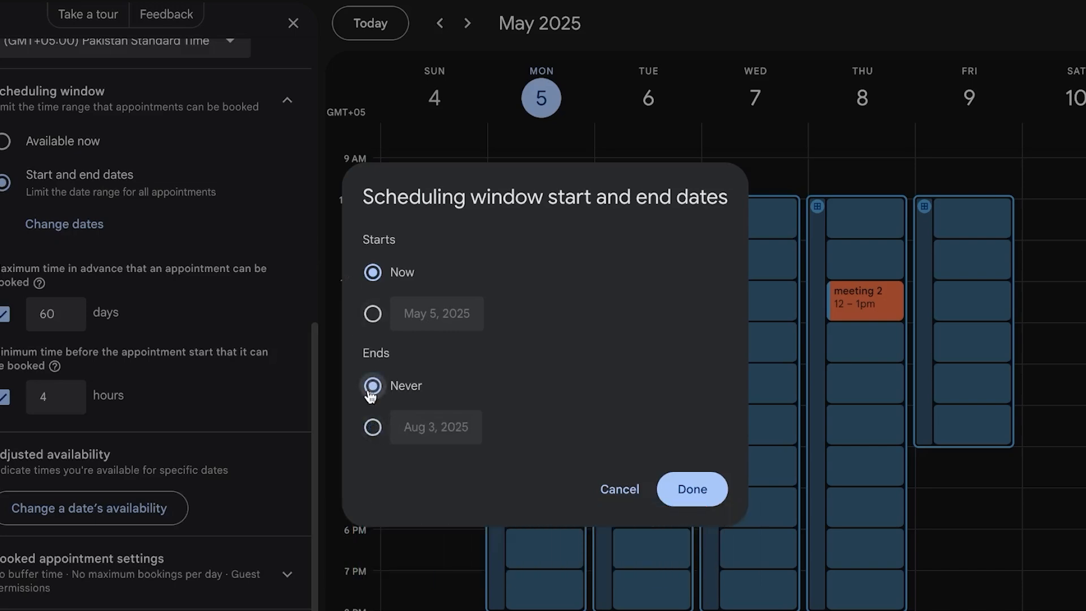
pyautogui.click(373, 427)
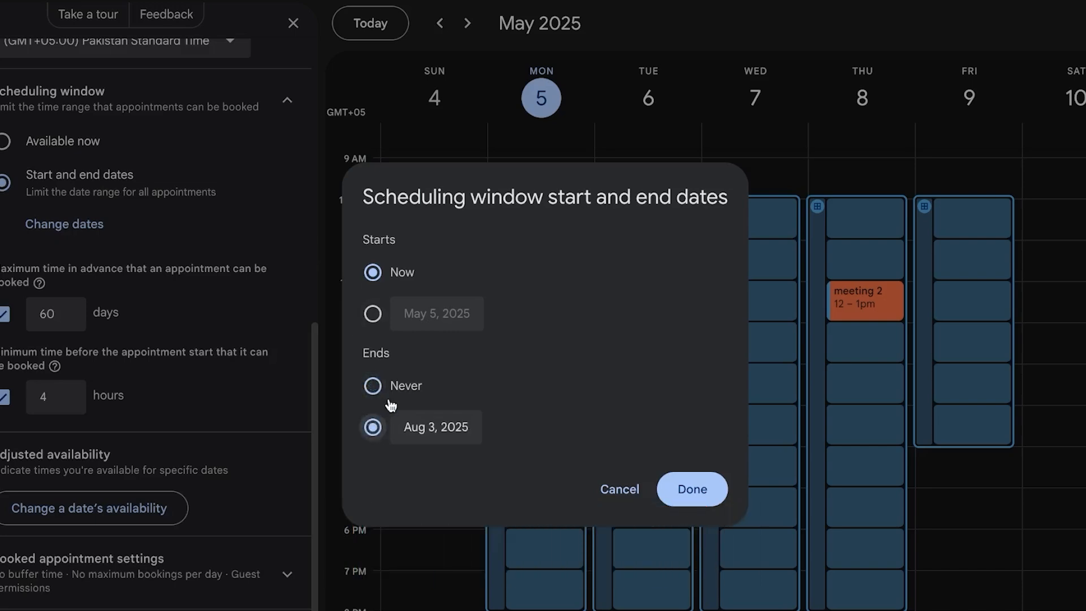
pyautogui.click(180, 396)
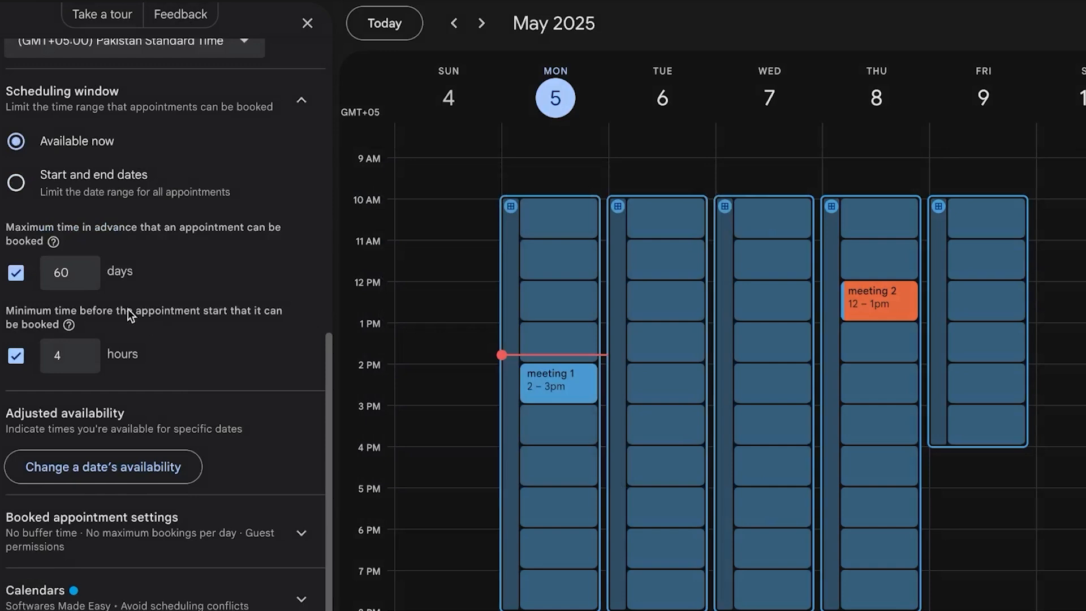
# Step: Set the maximum time in advance that an appointment can be booked to 30 days
pyautogui.click(82, 277)
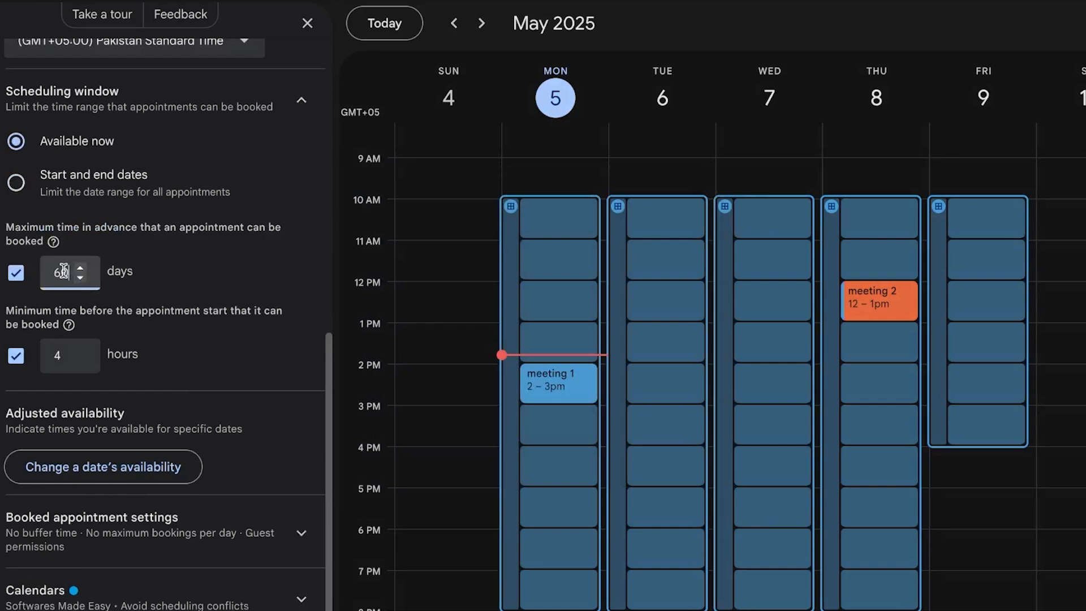
pyautogui.press('BackSpace')
pyautogui.press('BackSpace')
pyautogui.write('30')
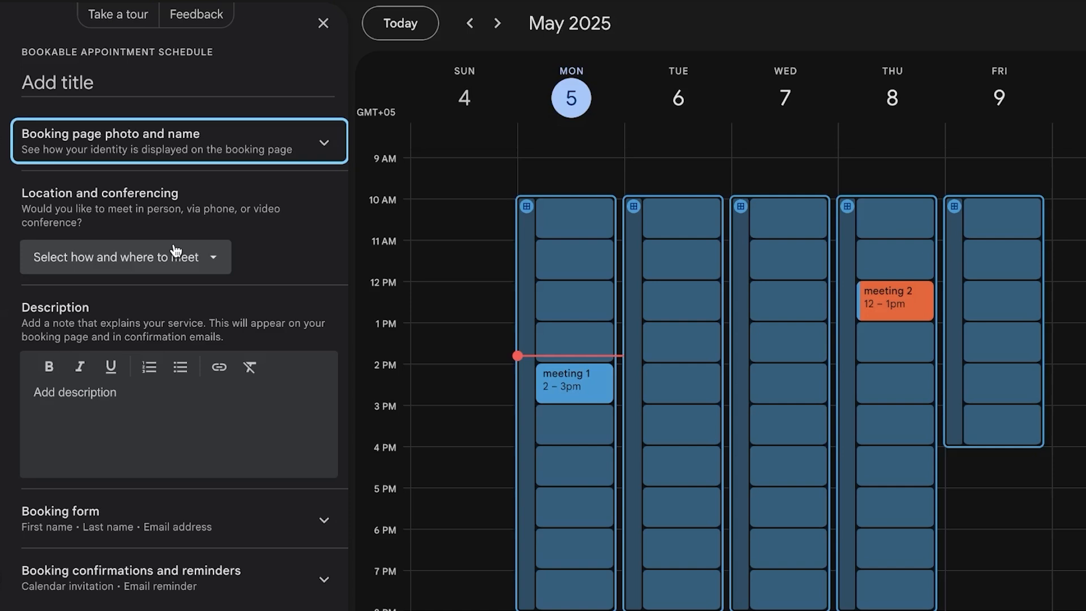
# Step: Enter the schedule's description on two lines, "test ,,...." and "this is the booking...."
pyautogui.click(86, 396)
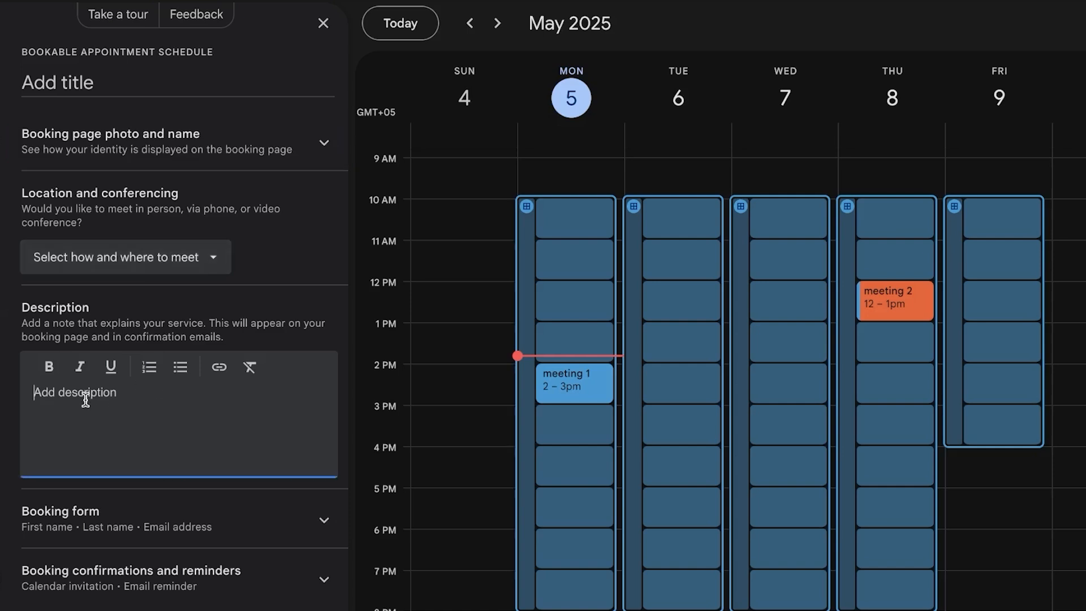
pyautogui.write('tes')
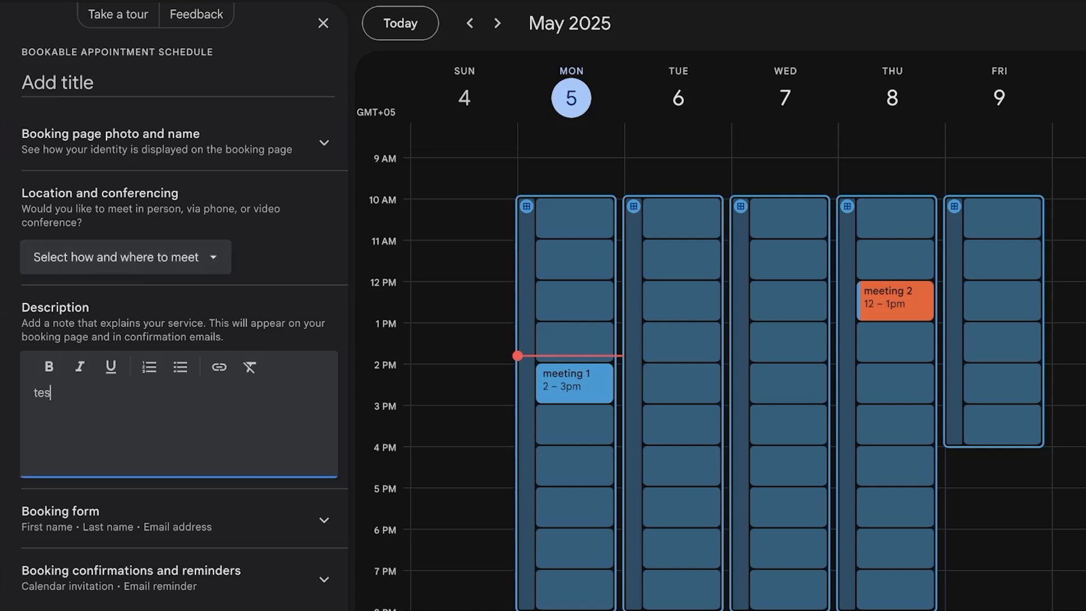
pyautogui.write('t ,,,...')
pyautogui.press('Return')
pyautogui.write('this is the booking...')
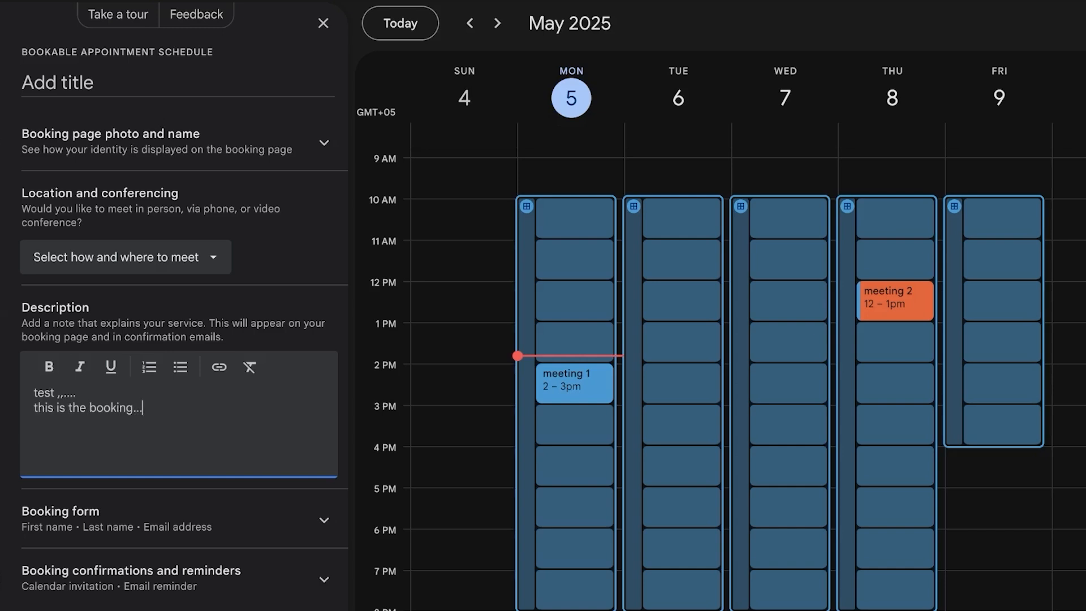
pyautogui.write('.')
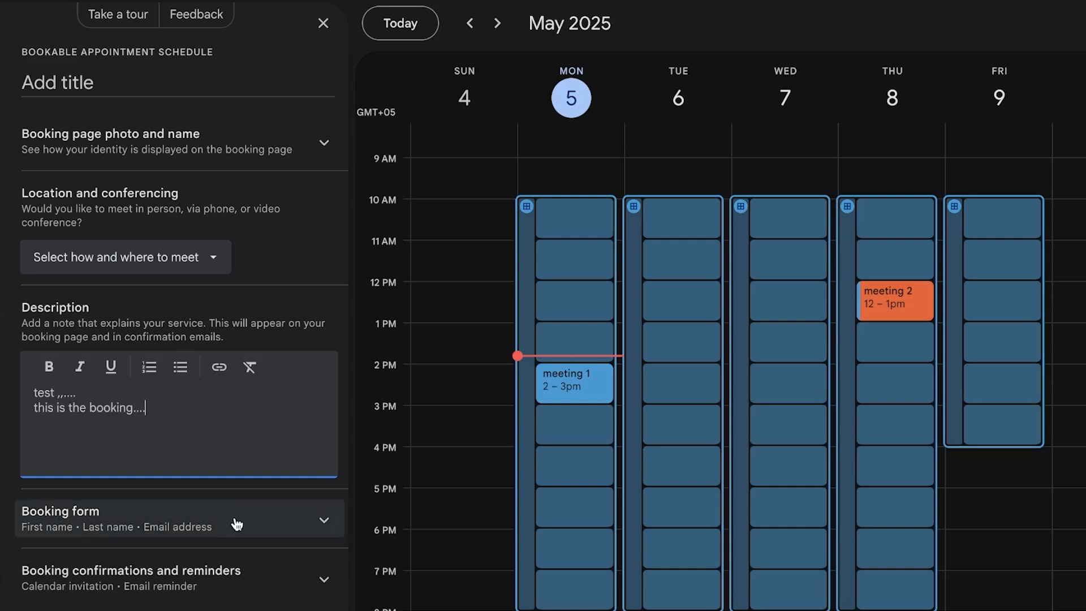
# Step: Add a non-required Phone number item to the booking form, and cancel adding a second, custom item
pyautogui.click(240, 524)
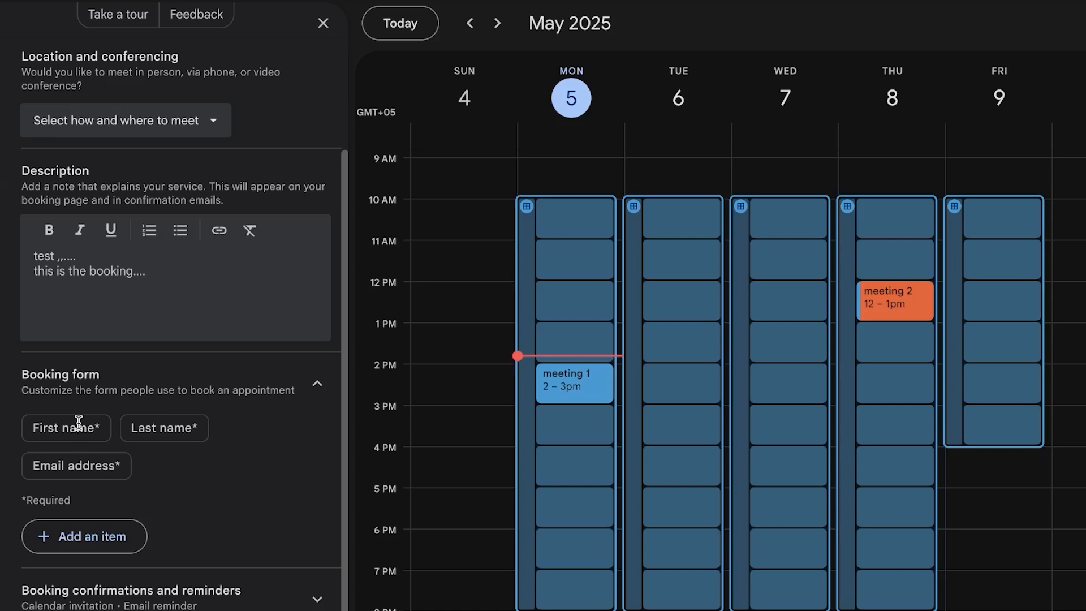
pyautogui.click(101, 545)
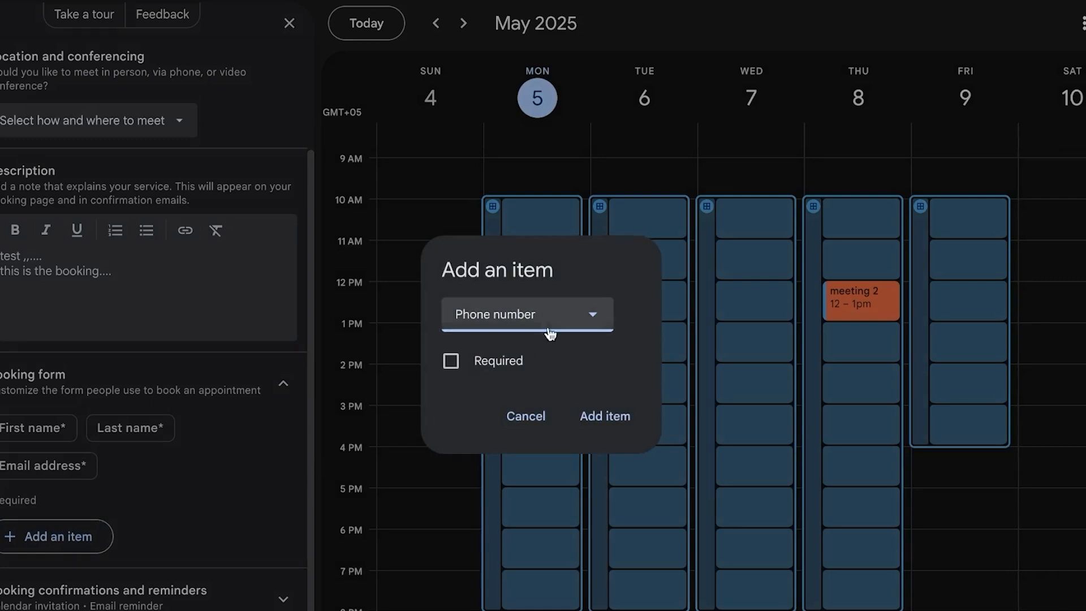
pyautogui.click(585, 331)
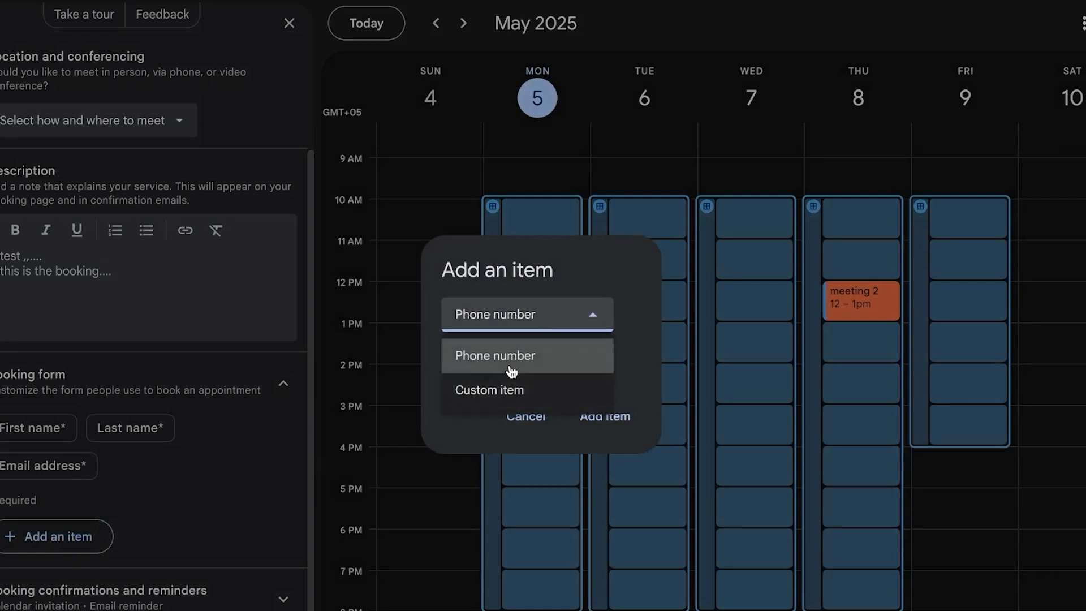
pyautogui.click(510, 391)
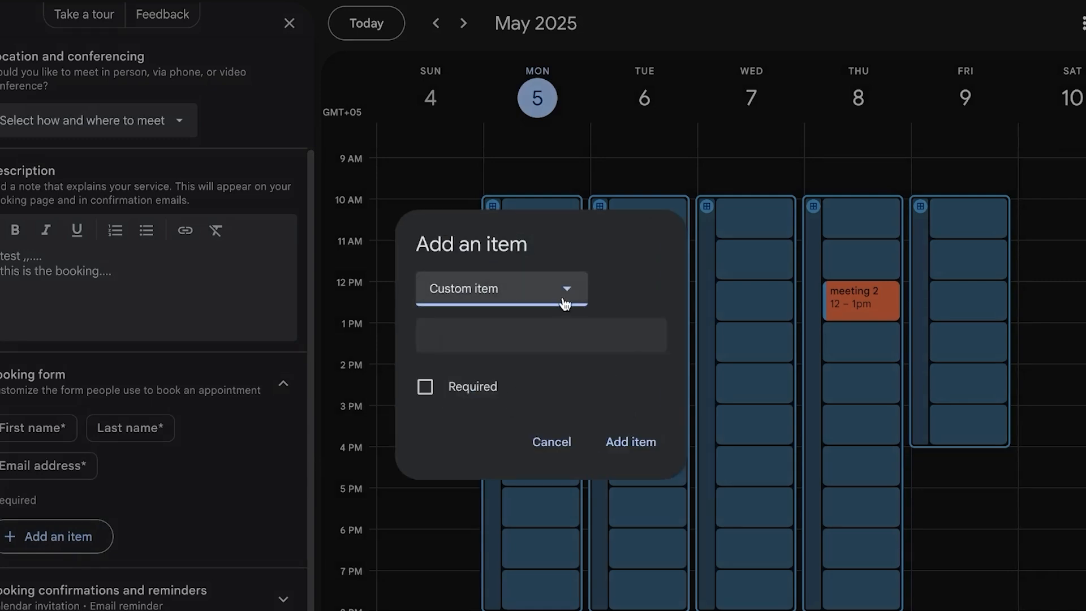
pyautogui.click(497, 290)
pyautogui.click(499, 335)
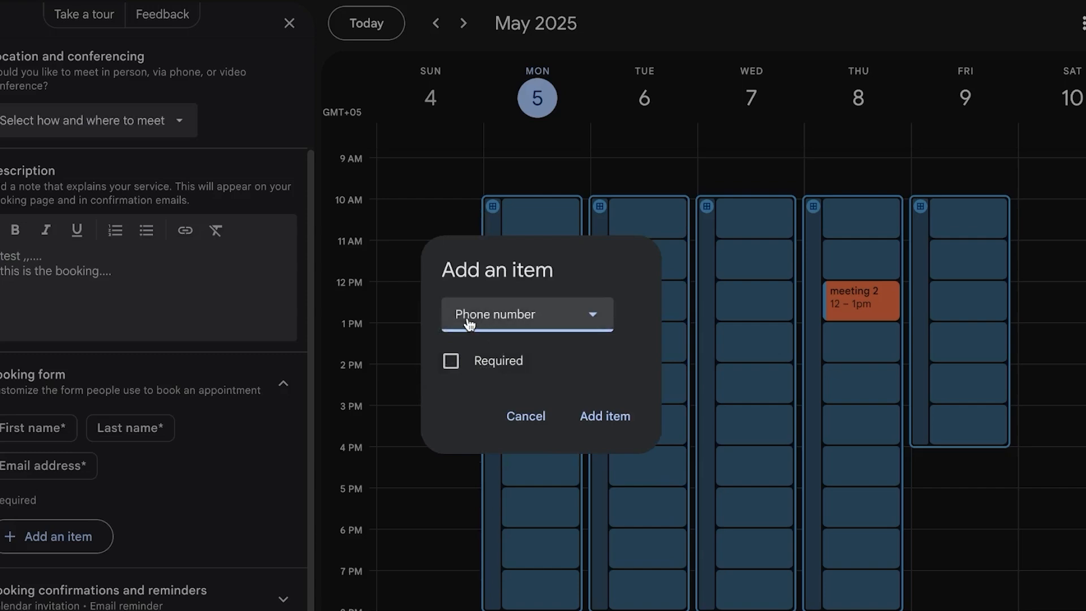
pyautogui.click(608, 416)
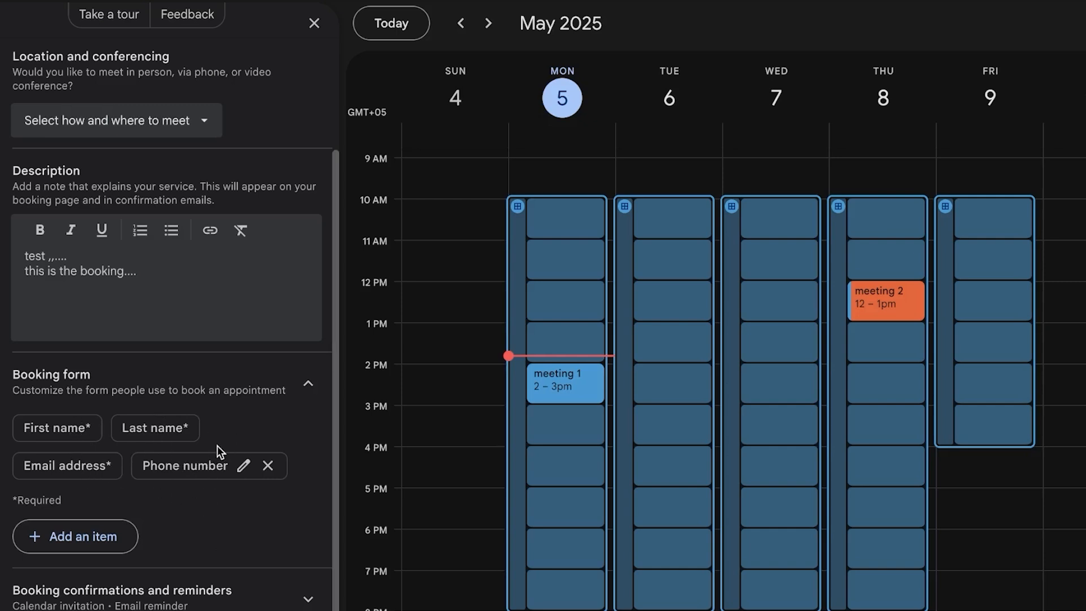
pyautogui.click(104, 534)
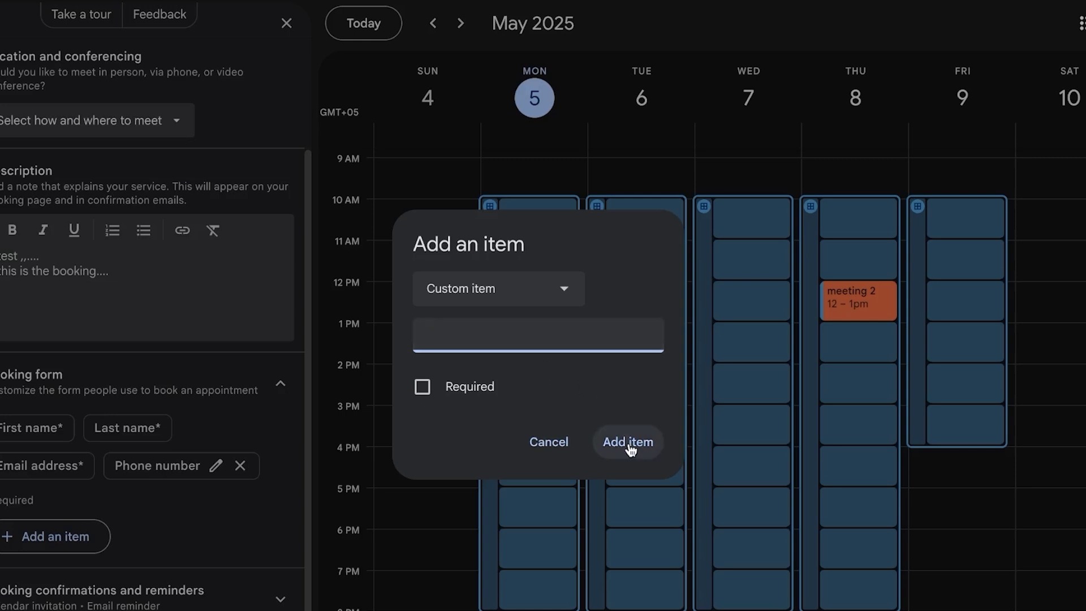
pyautogui.click(551, 448)
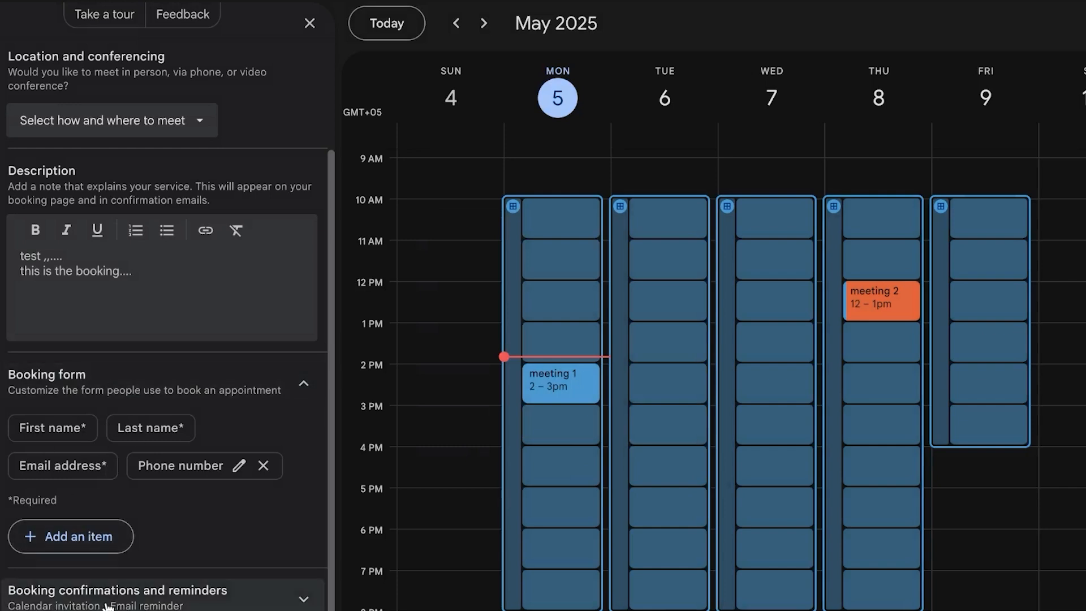
# Step: Expand the booking confirmations and reminders settings, and title the appointment schedule "TEST BOOKING"
pyautogui.click(228, 598)
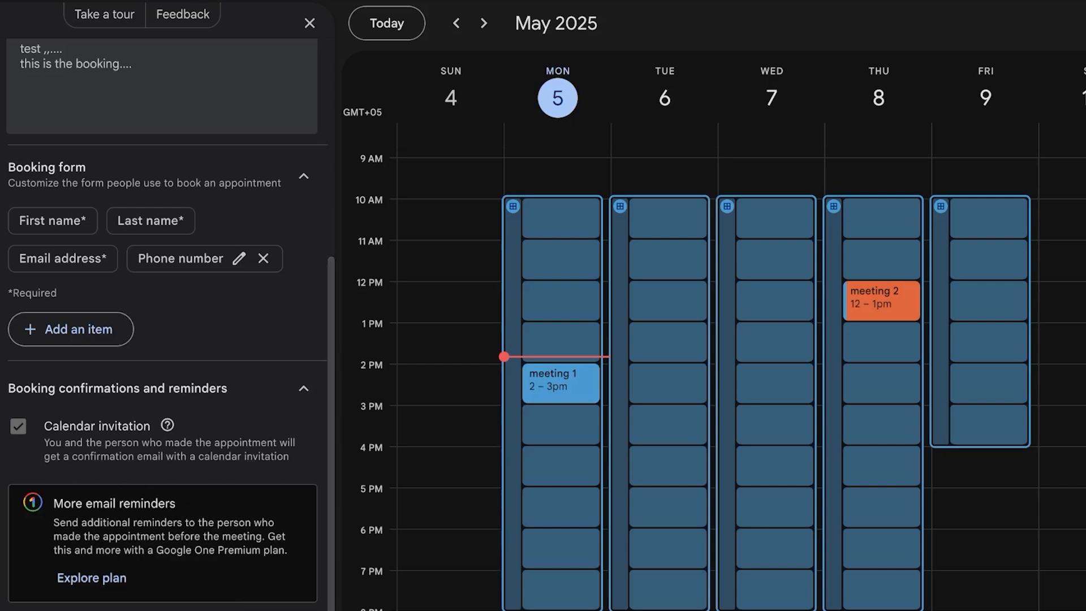
pyautogui.scroll(6, 281, 466)
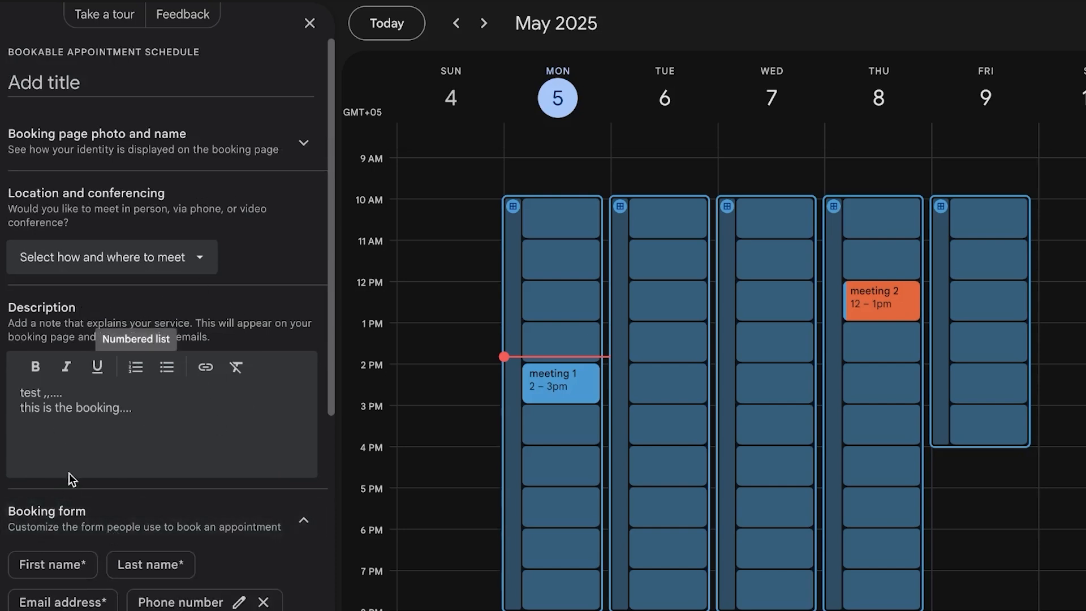
pyautogui.click(95, 81)
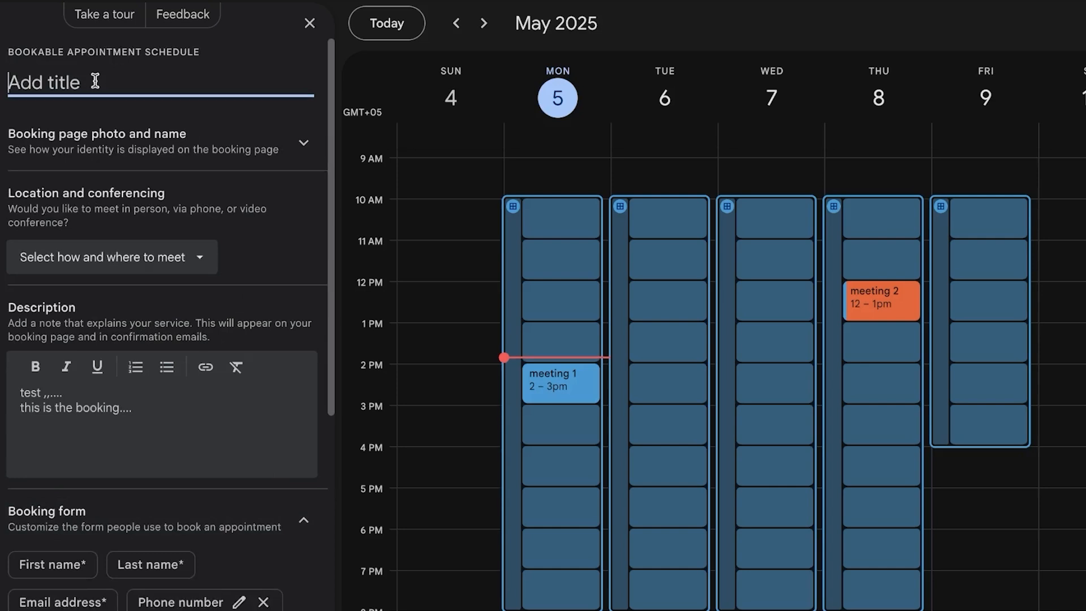
pyautogui.write('TEST BOOKING')
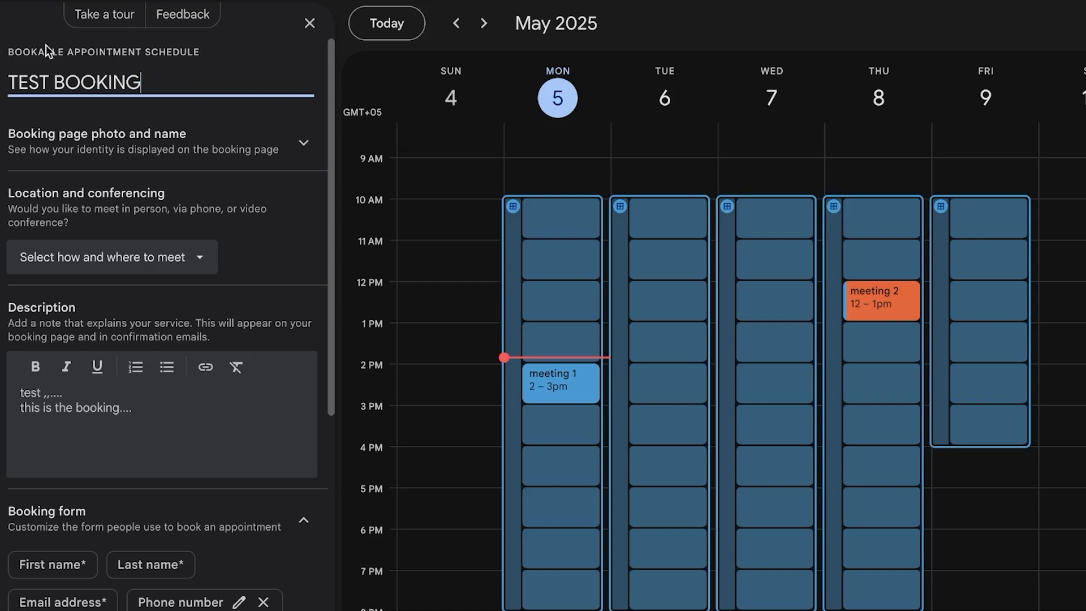
# Step: Review the booking page photo and name along with the other booking settings, and save the appointment schedule
pyautogui.click(154, 132)
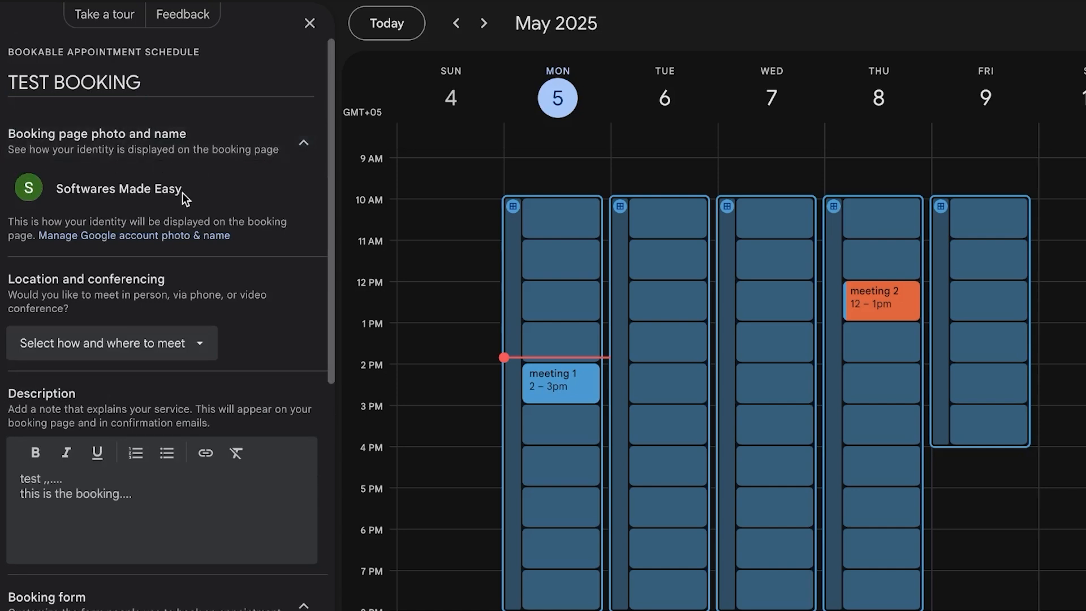
pyautogui.moveTo(173, 188); pyautogui.dragTo(54, 188)
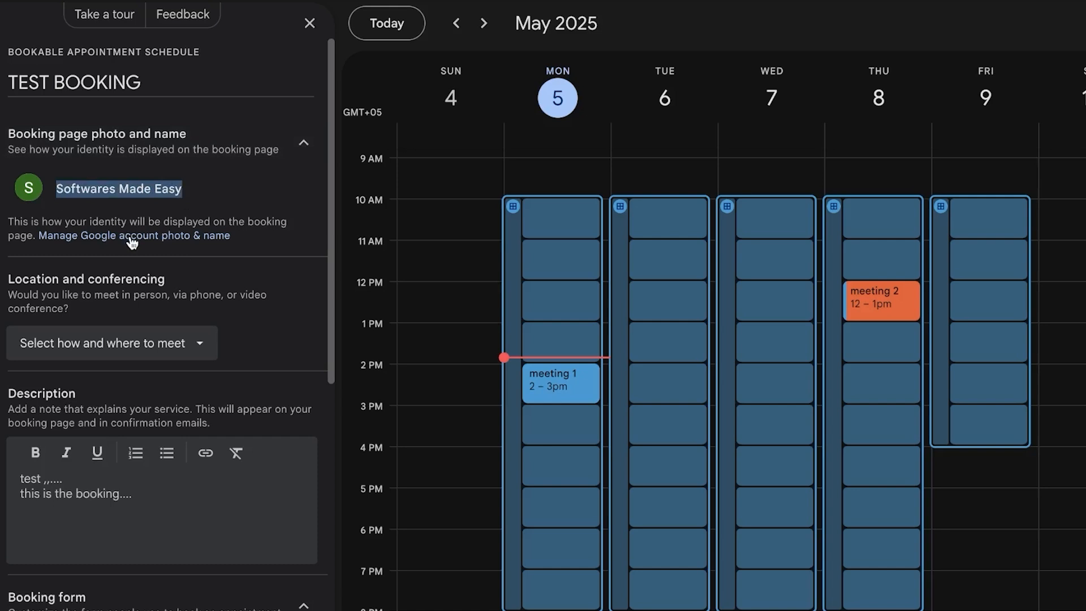
pyautogui.scroll(-3, 328, 133)
pyautogui.scroll(-2, 277, 229)
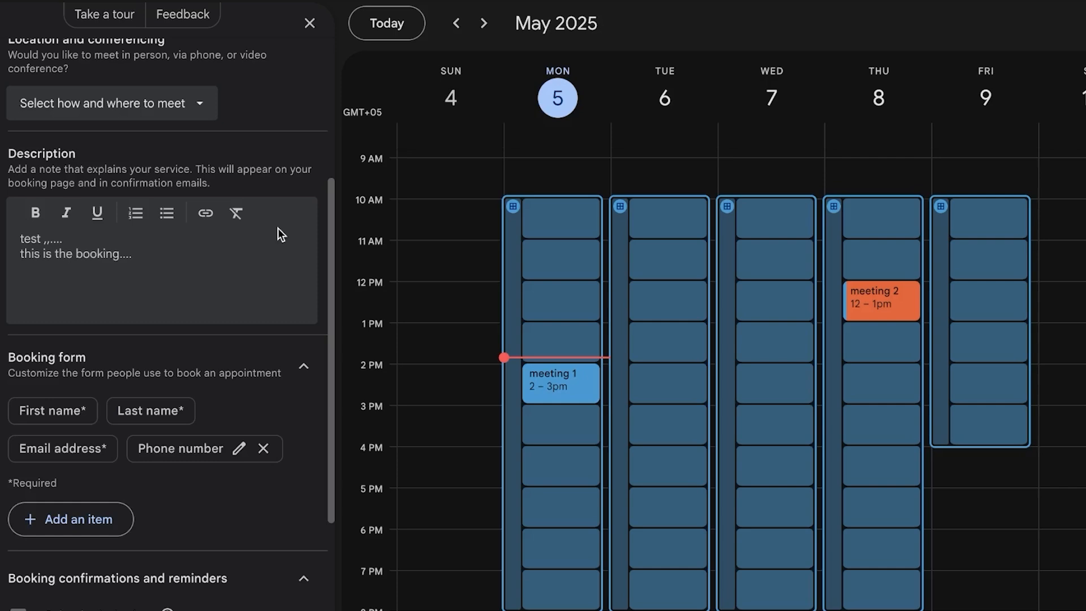
pyautogui.scroll(4, 277, 229)
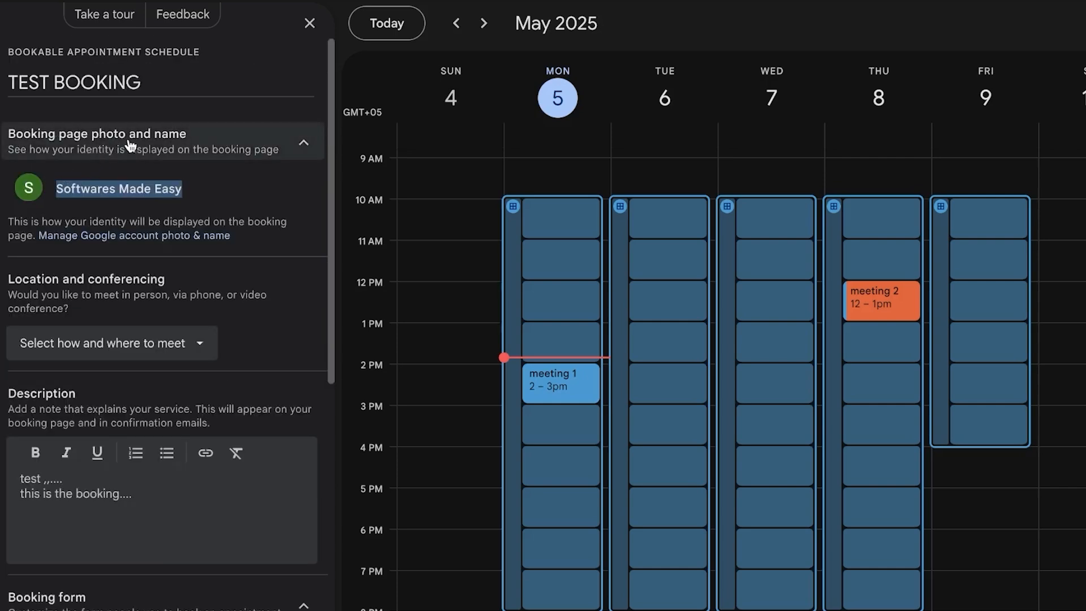
pyautogui.scroll(-7, 128, 144)
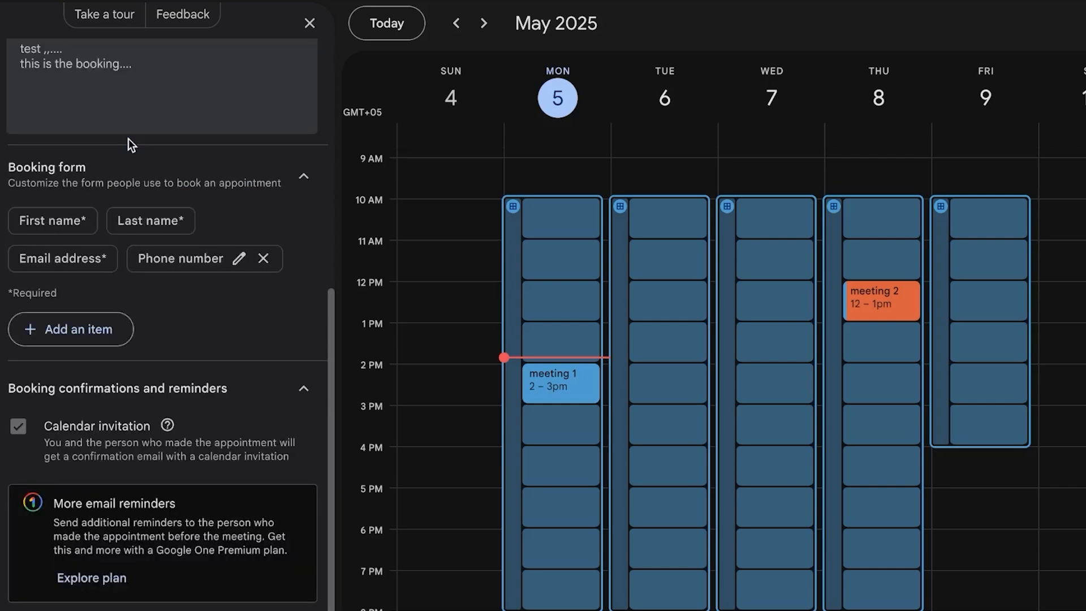
pyautogui.scroll(6, 128, 138)
pyautogui.scroll(-6, 262, 150)
pyautogui.scroll(6, 127, 229)
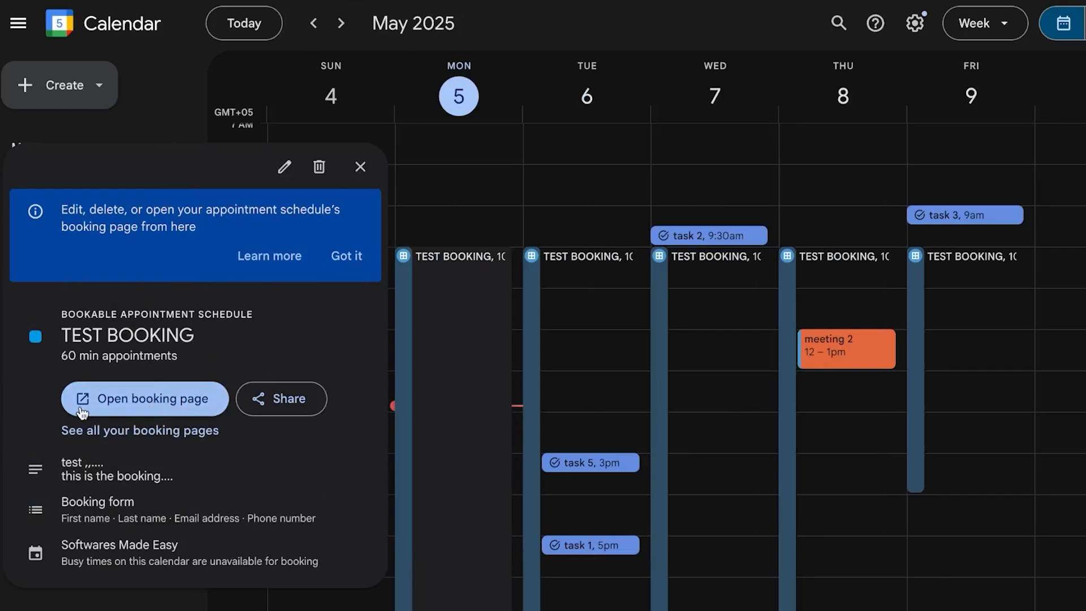
# Step: Open the booking page of the TEST BOOKING schedule and examine the appointment times offered for each day
pyautogui.click(188, 396)
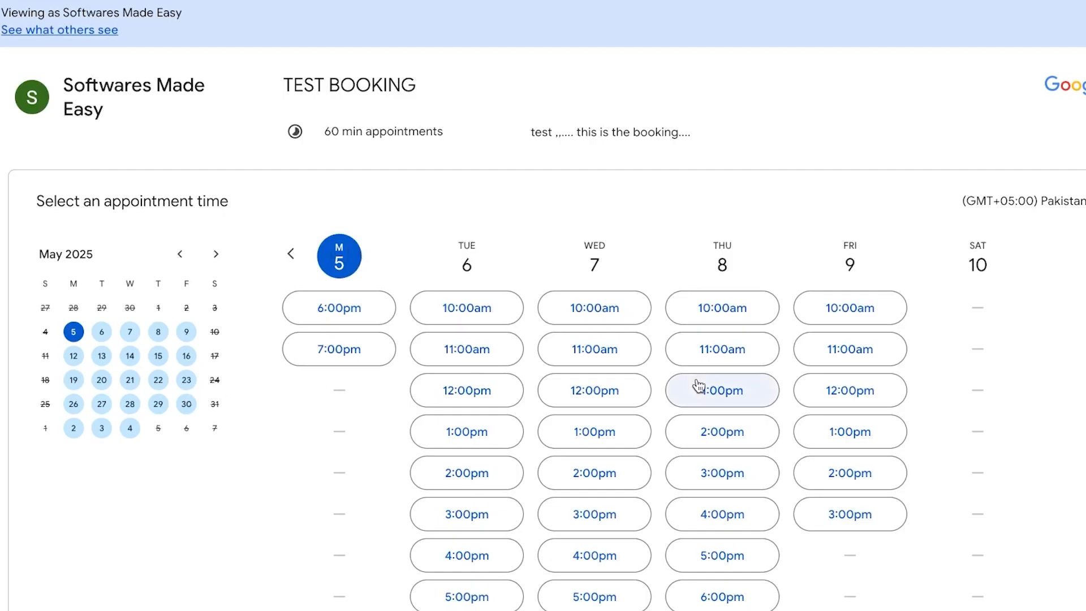
pyautogui.scroll(-3, 698, 385)
pyautogui.scroll(-1, 698, 385)
pyautogui.scroll(1, 698, 386)
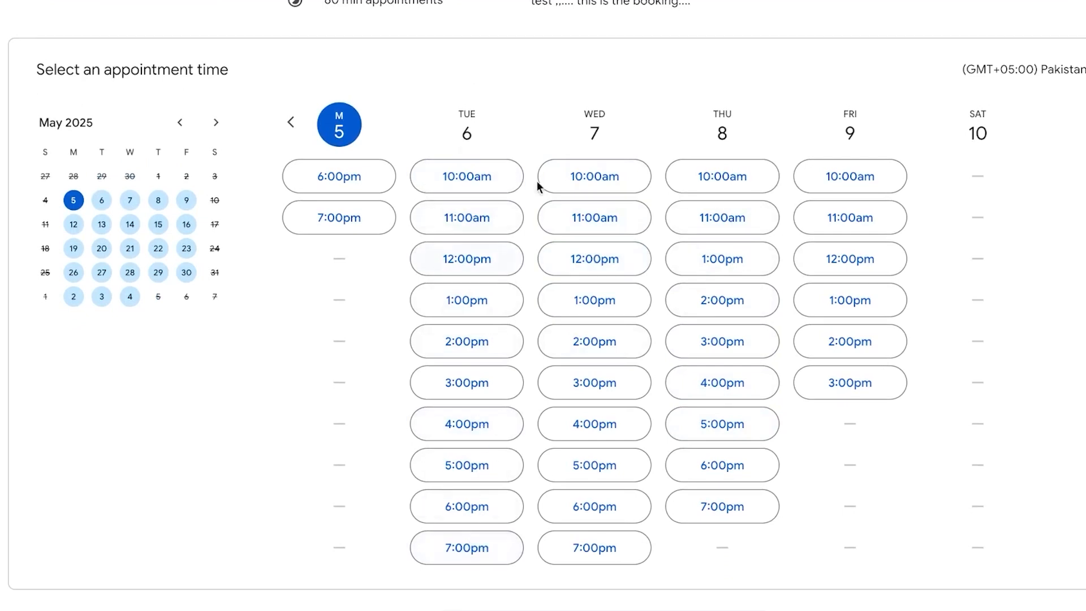
pyautogui.scroll(-1, 787, 259)
pyautogui.scroll(4, 787, 260)
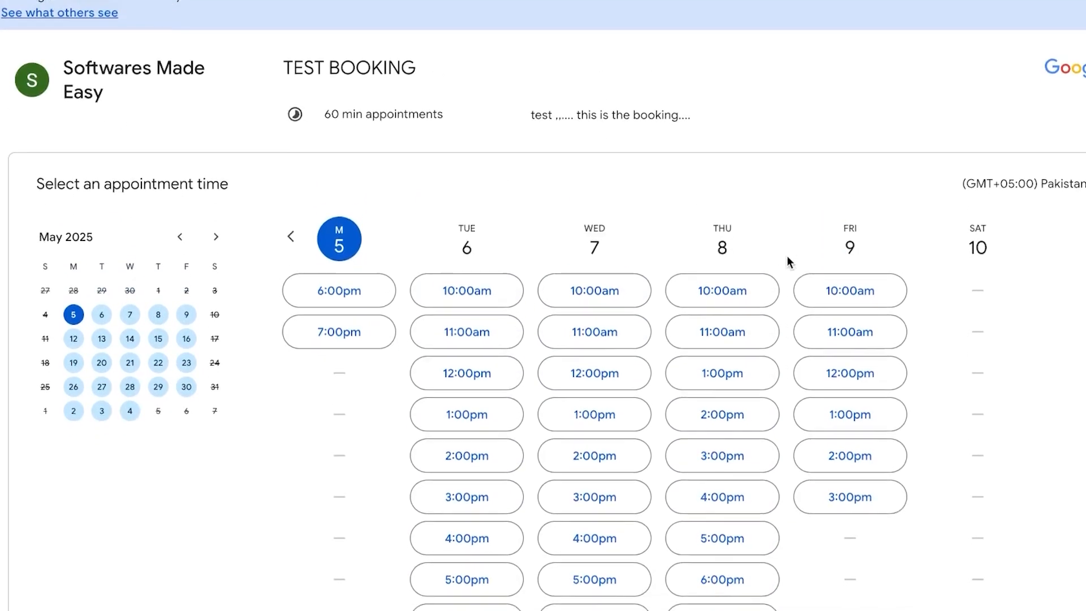
pyautogui.scroll(-5, 787, 260)
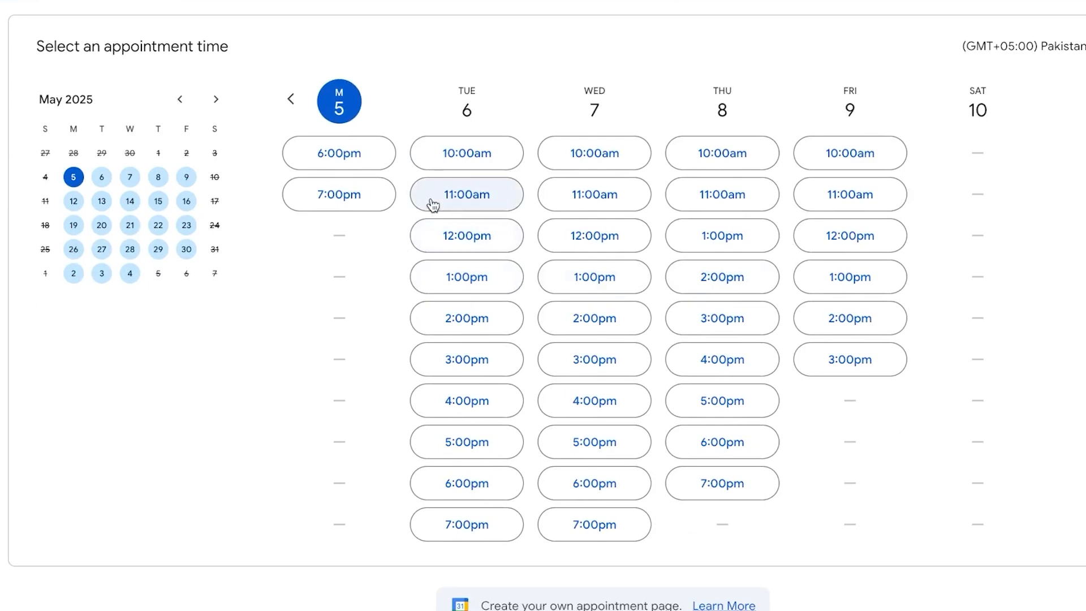
# Step: Cancel the booking form for Tuesday, May 6 at 12:00pm, and book the Wednesday, May 7 slot at 11:00am instead
pyautogui.click(472, 236)
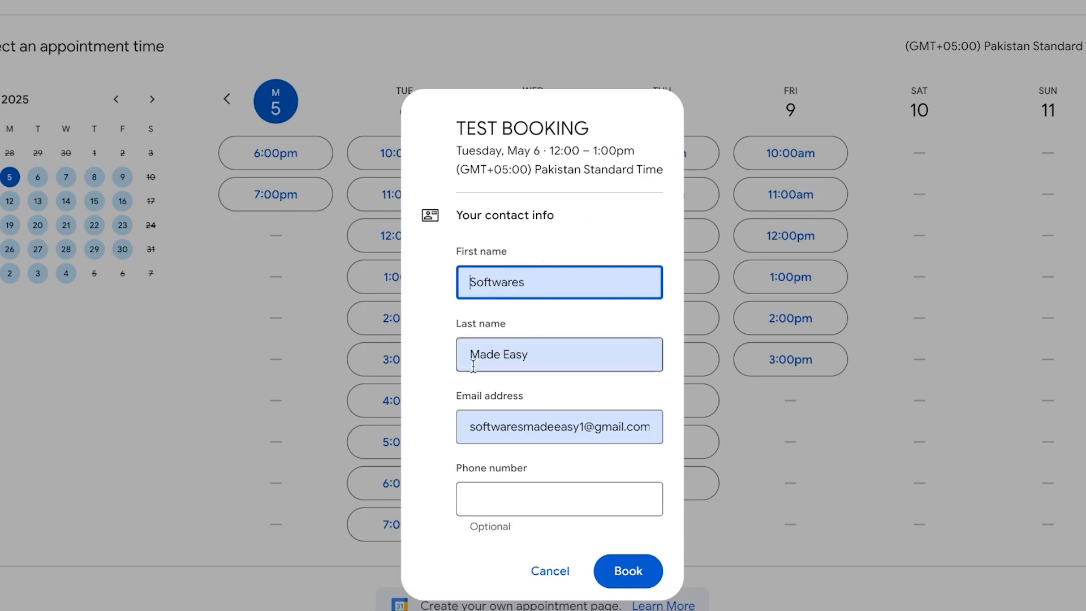
pyautogui.click(537, 574)
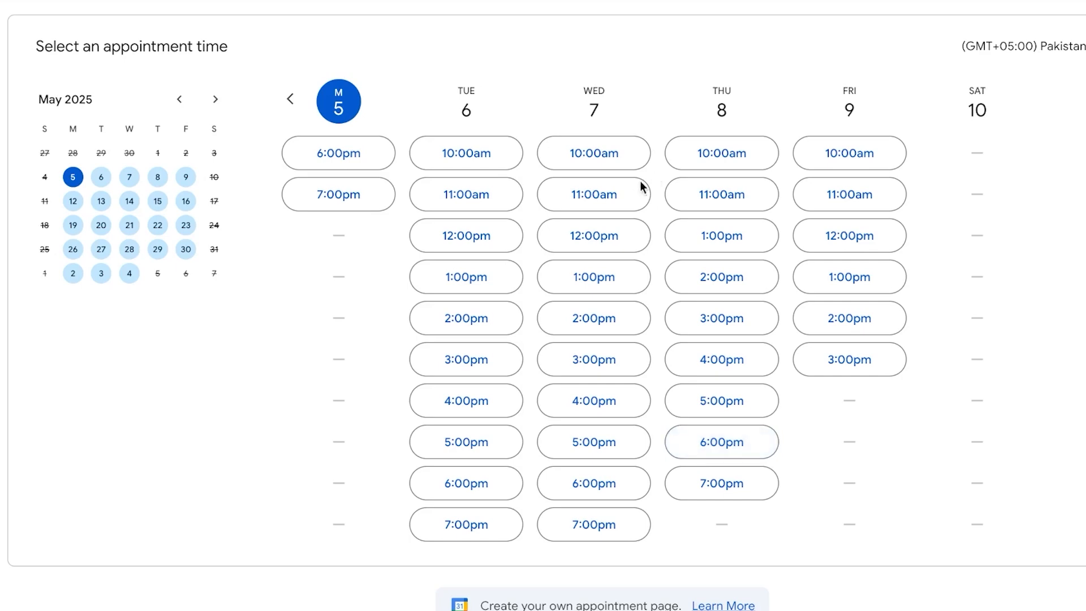
pyautogui.click(588, 209)
pyautogui.click(650, 560)
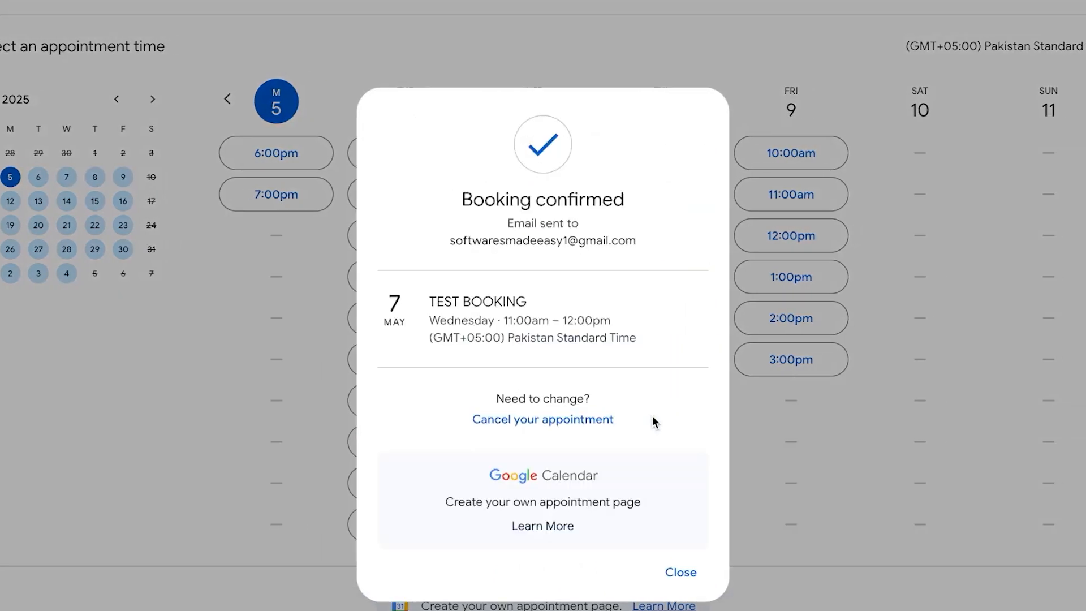
pyautogui.click(683, 573)
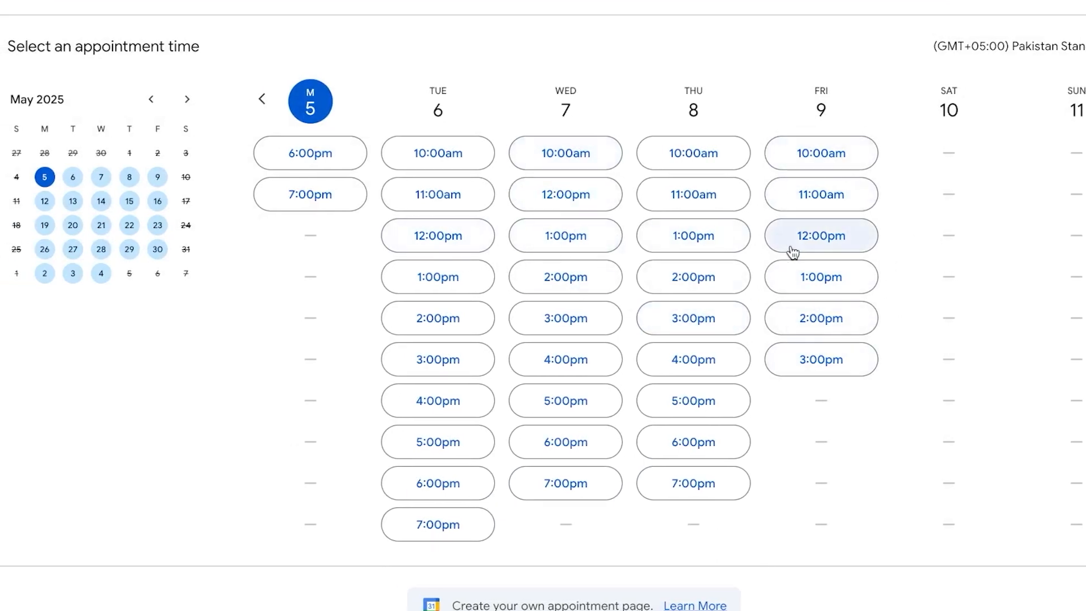
pyautogui.scroll(3, 789, 245)
pyautogui.scroll(-2, 636, 256)
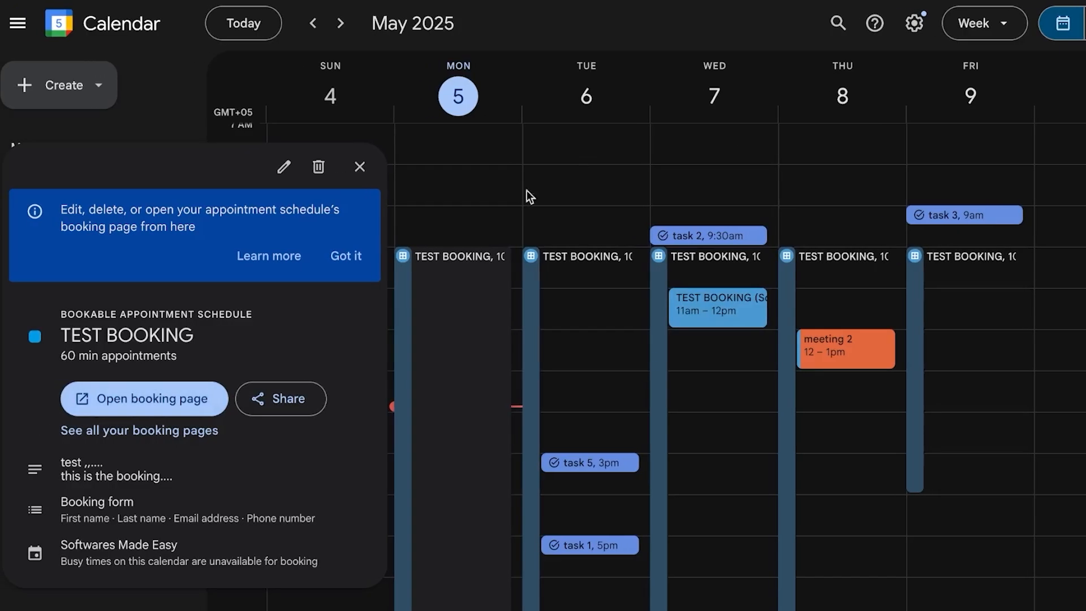
# Step: Close the TEST BOOKING schedule details and browse the calendars of interest, examining the regional, religious and sports calendars on offer
pyautogui.click(358, 167)
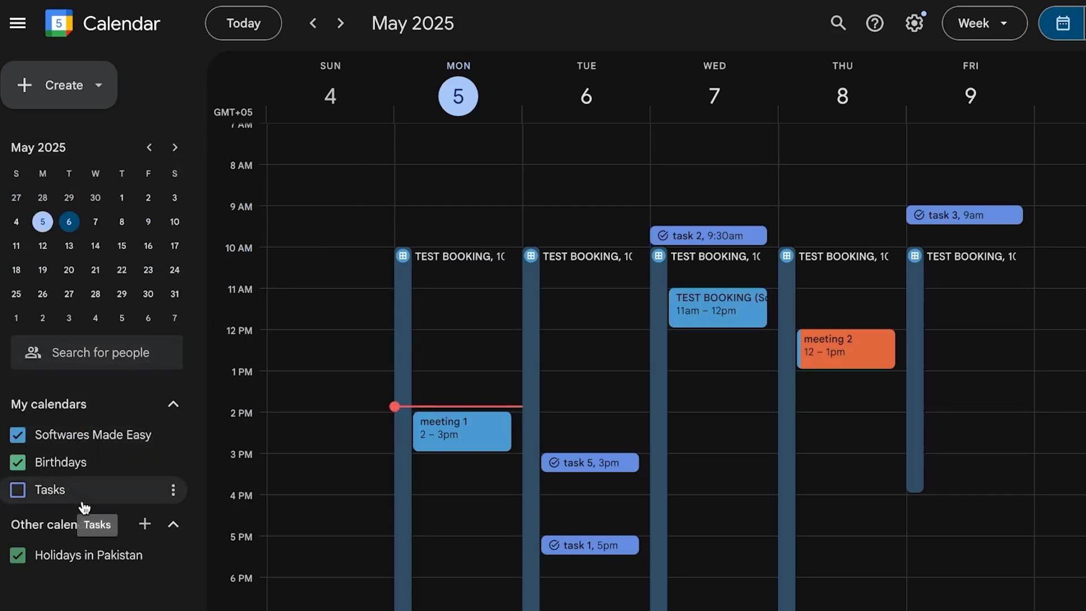
pyautogui.scroll(-2, 560, 413)
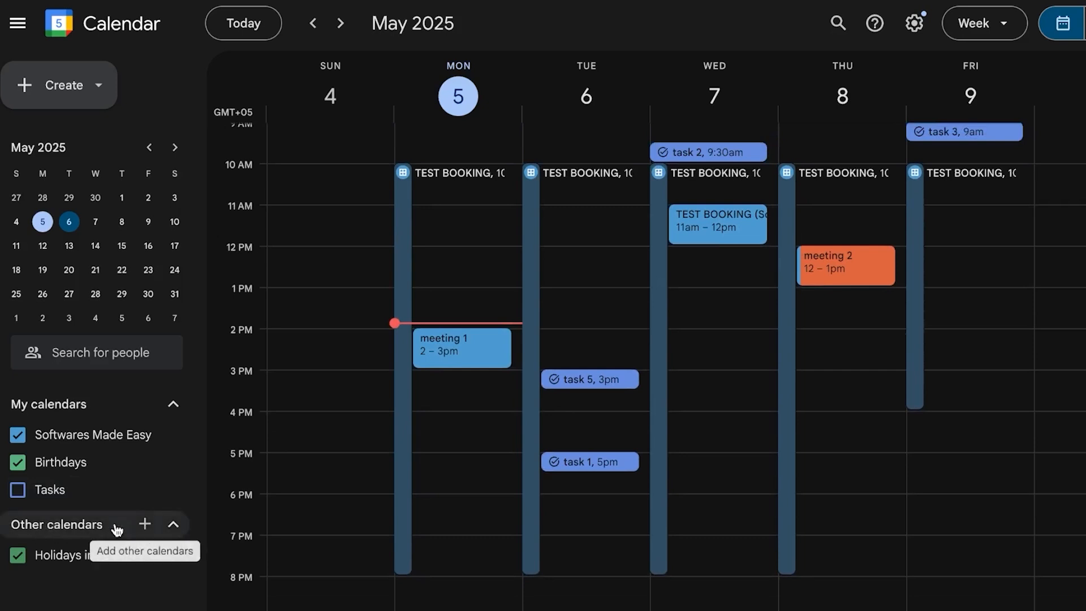
pyautogui.click(145, 529)
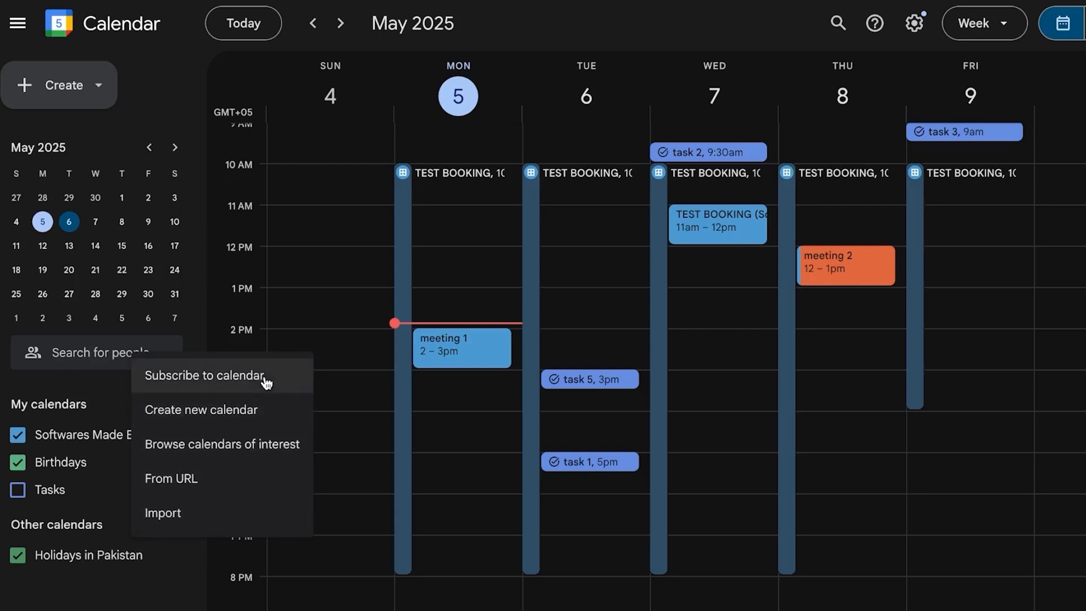
pyautogui.click(207, 446)
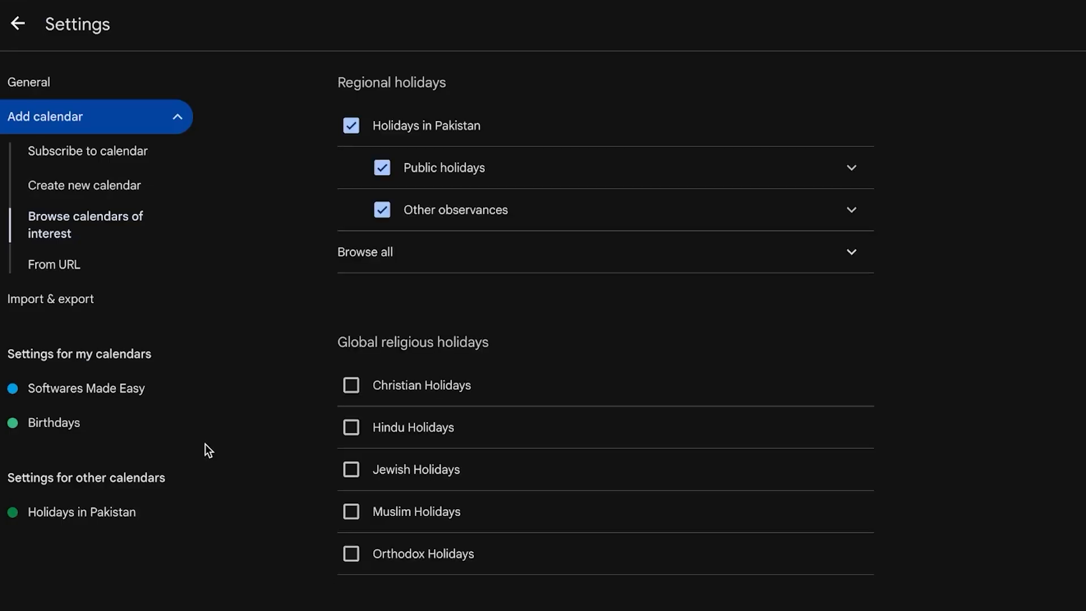
pyautogui.scroll(-5, 513, 383)
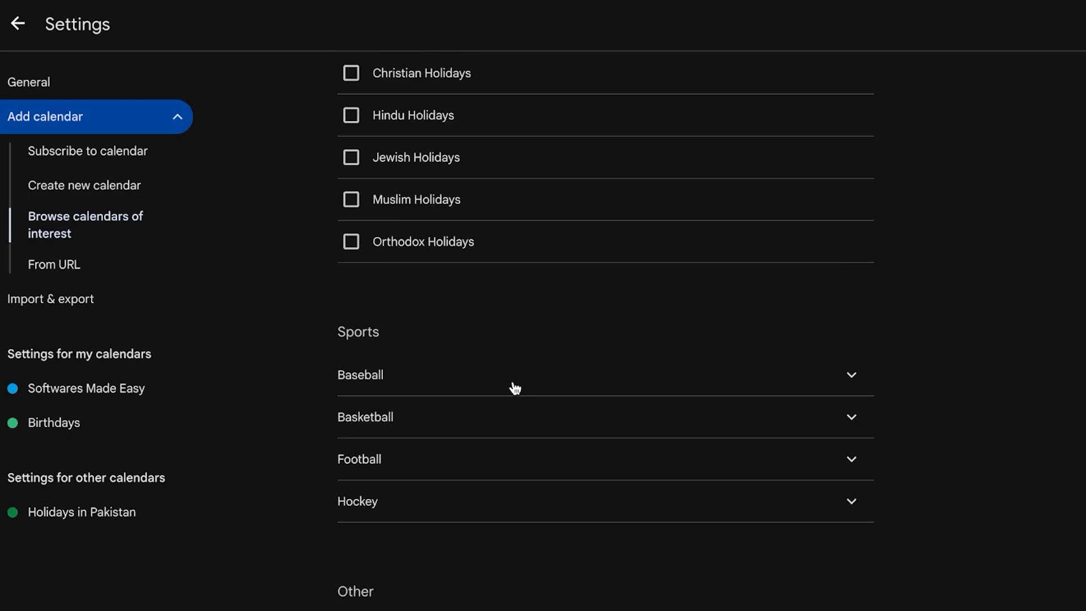
pyautogui.scroll(5, 514, 388)
pyautogui.scroll(-5, 514, 383)
# Step: Look at the option for subscribing to another person's calendar, and return to the week view without adding one
pyautogui.click(107, 153)
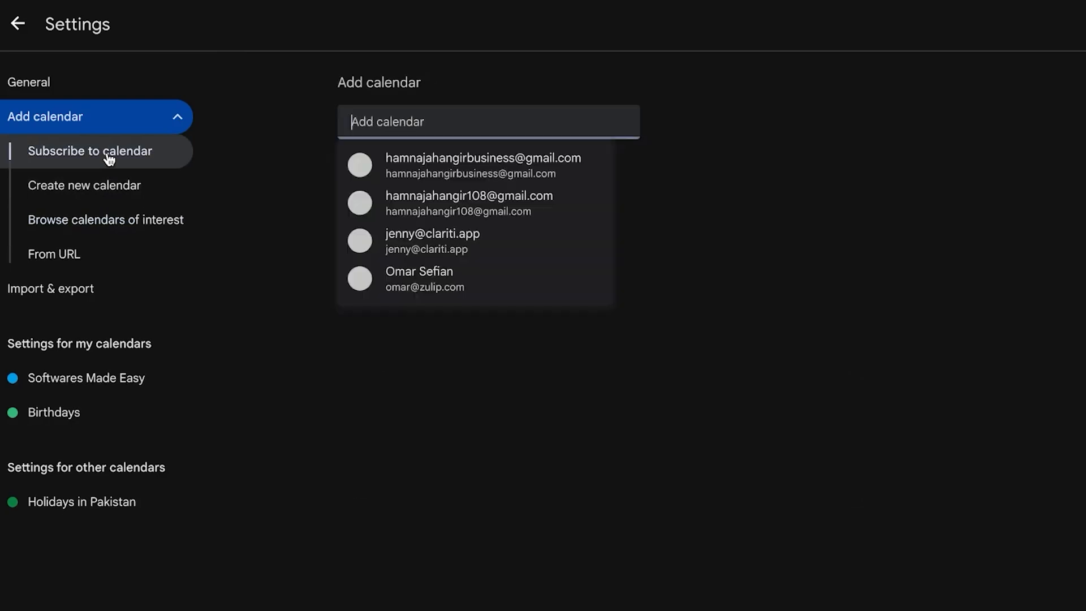
pyautogui.click(813, 227)
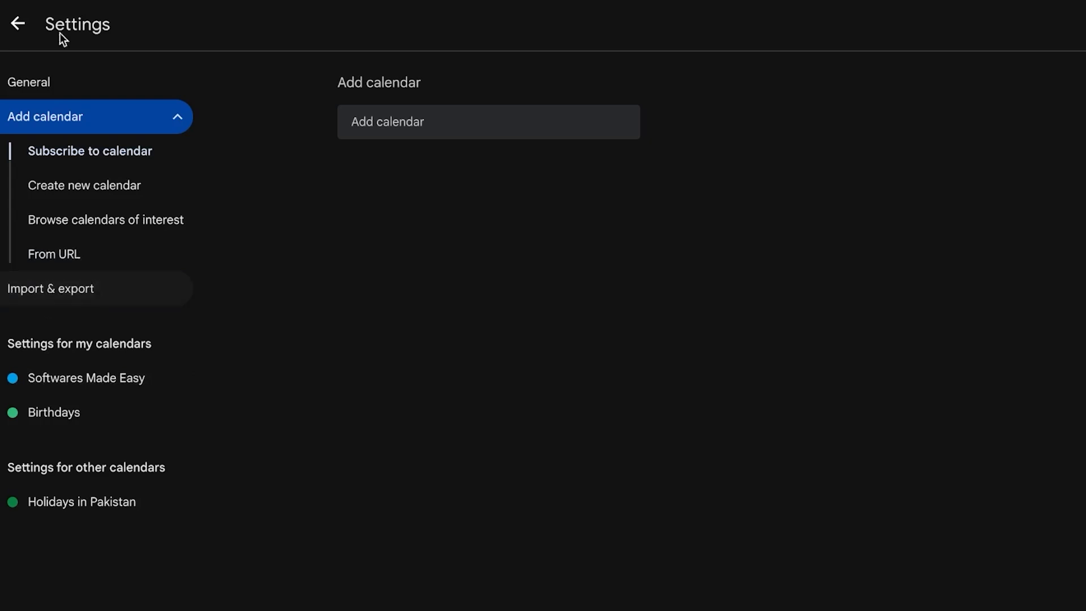
pyautogui.click(17, 23)
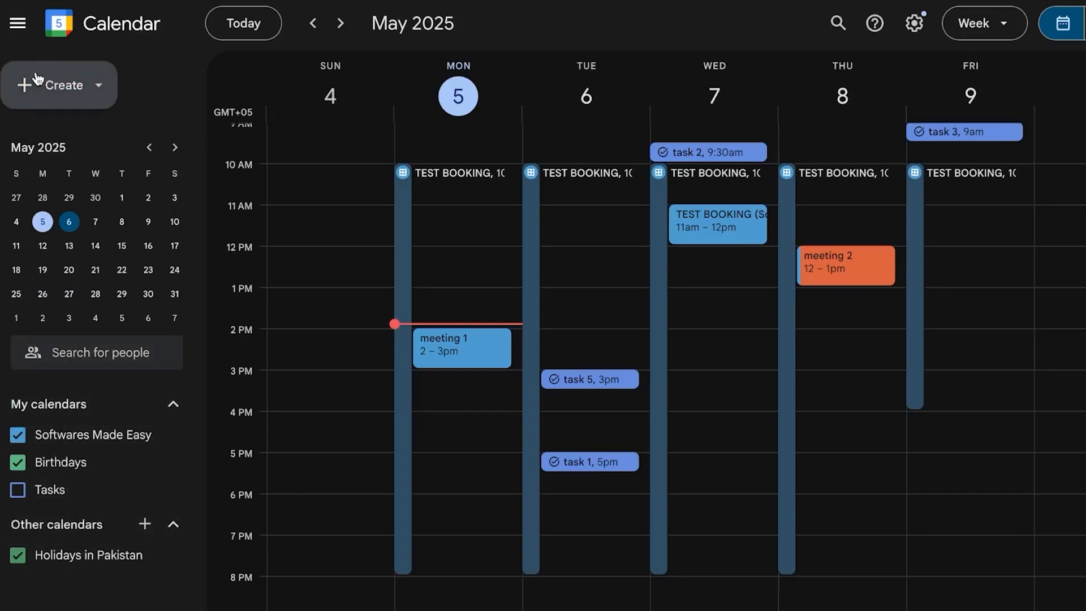
pyautogui.click(69, 84)
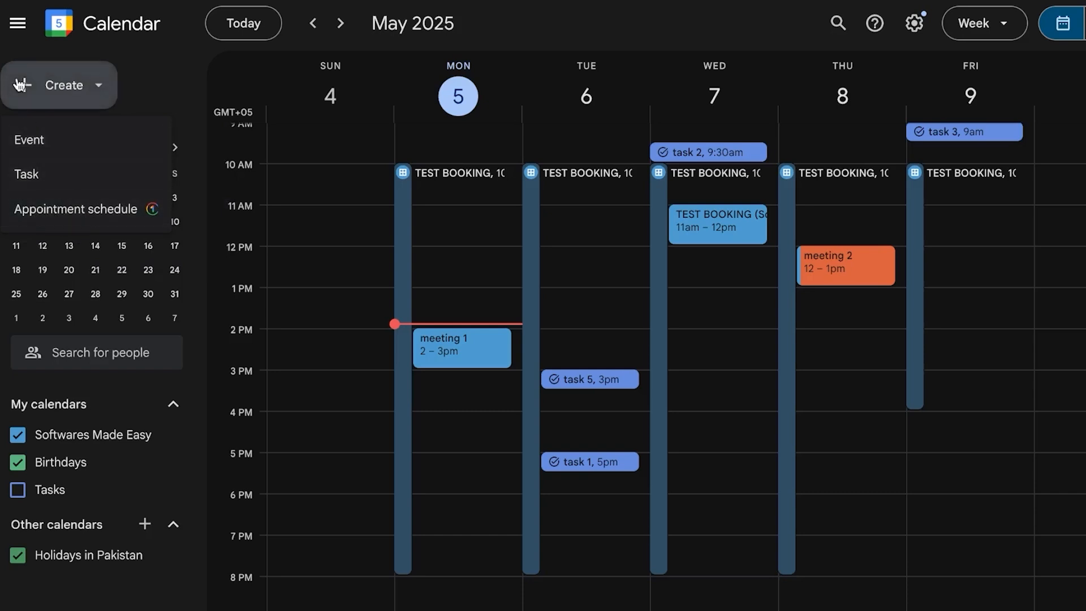
pyautogui.click(17, 22)
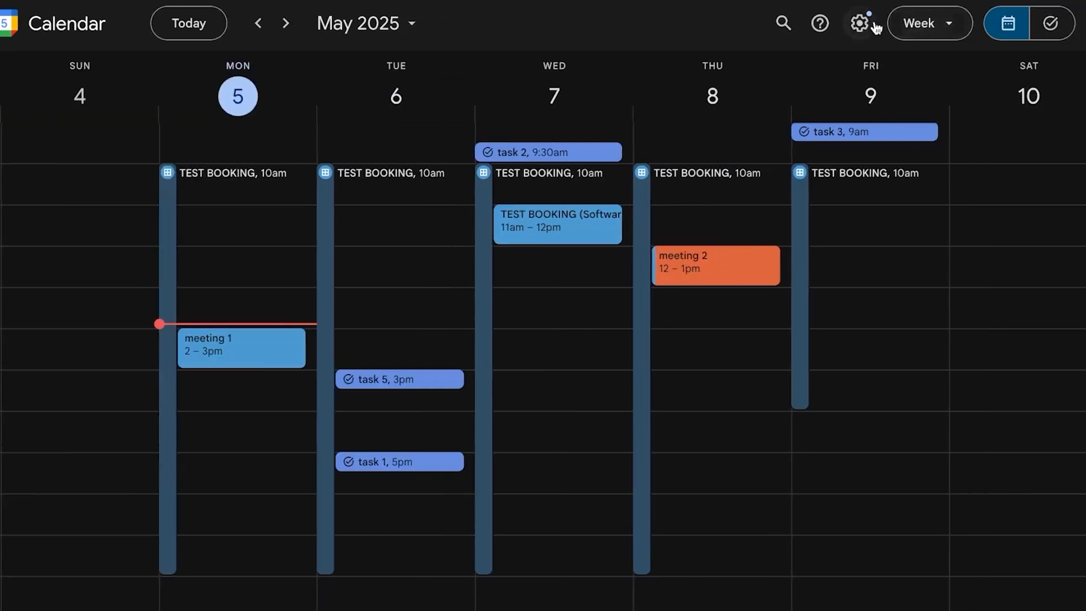
# Step: Open the calendar settings and examine the language and region, time zone and event sections
pyautogui.click(915, 23)
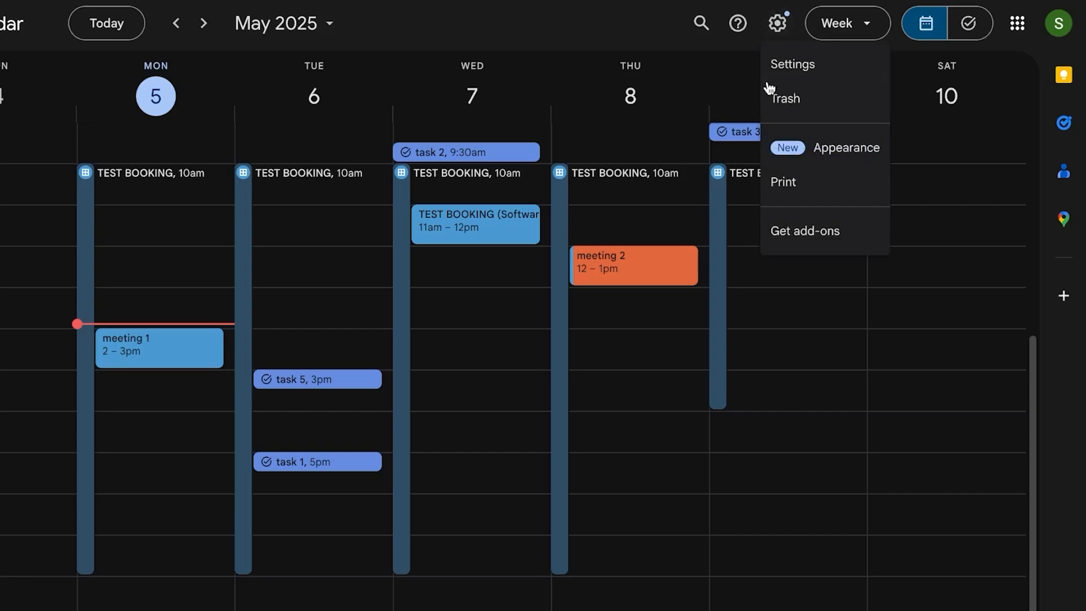
pyautogui.click(779, 62)
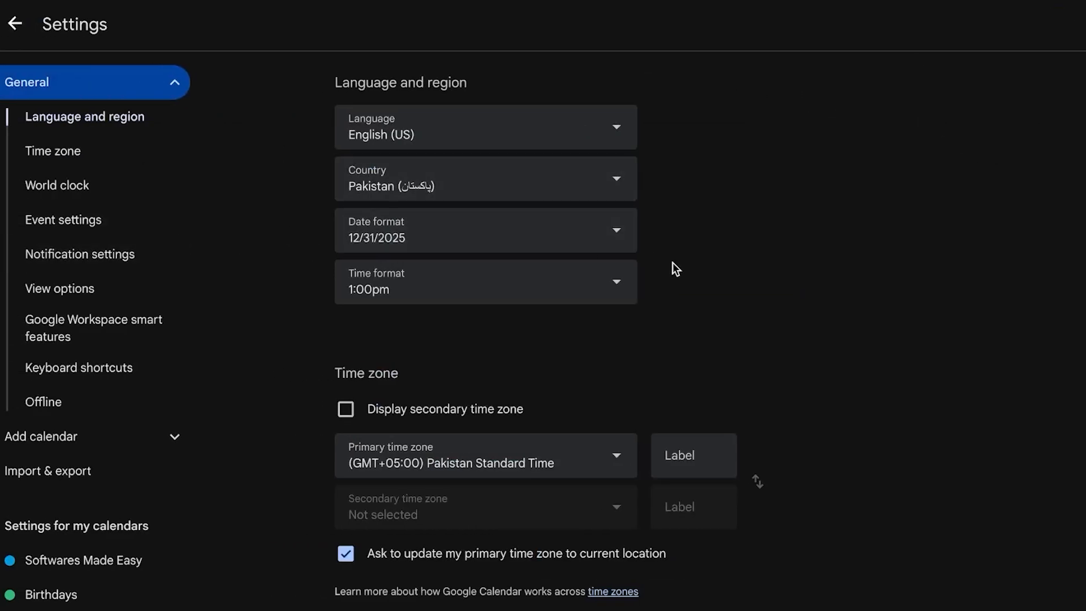
pyautogui.scroll(-10, 674, 267)
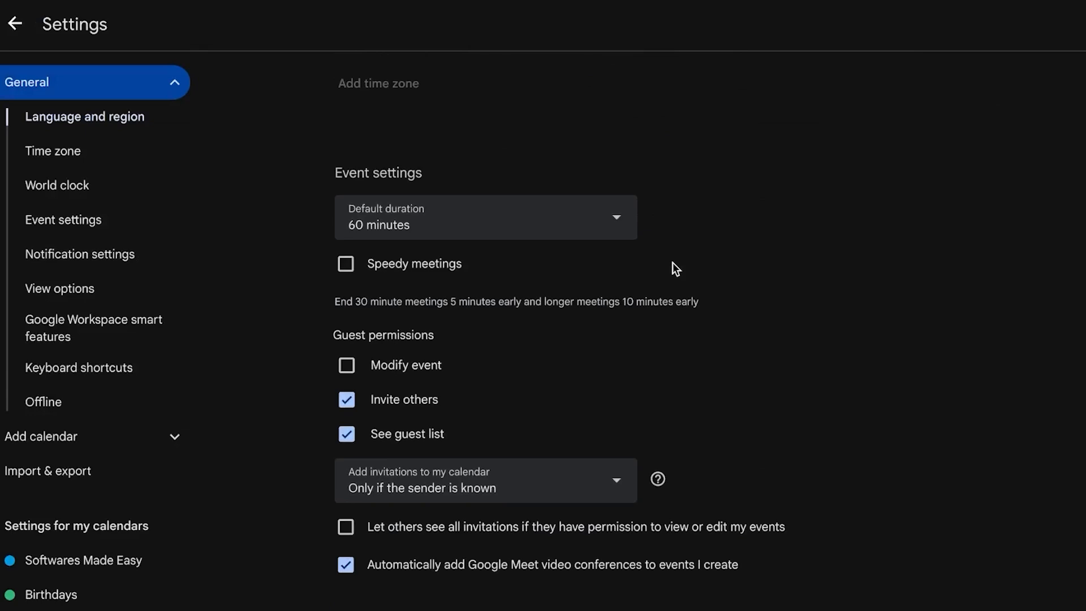
pyautogui.click(88, 121)
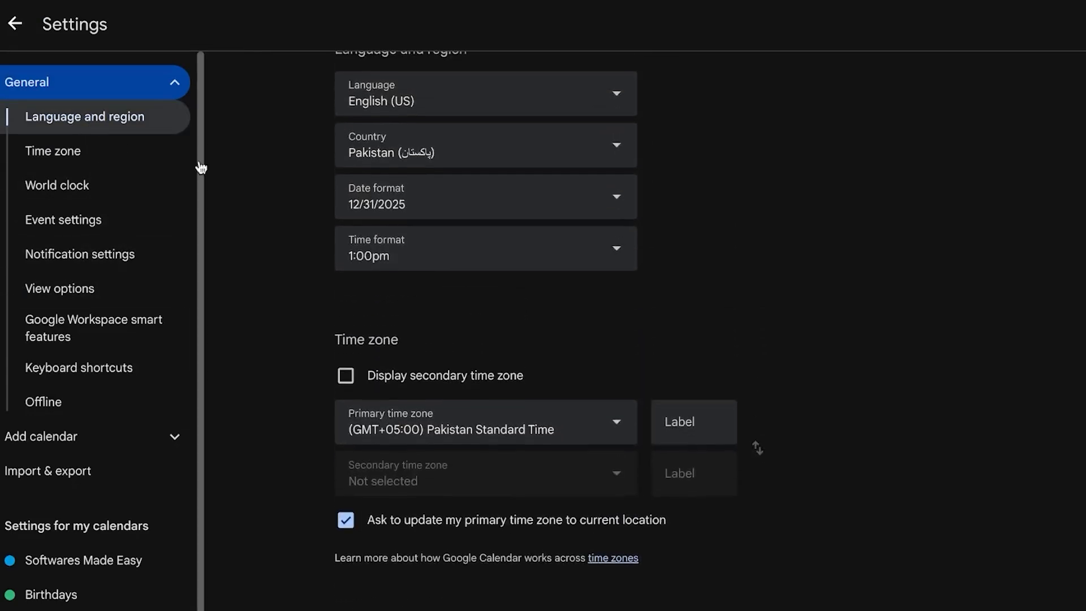
pyautogui.scroll(-9, 782, 286)
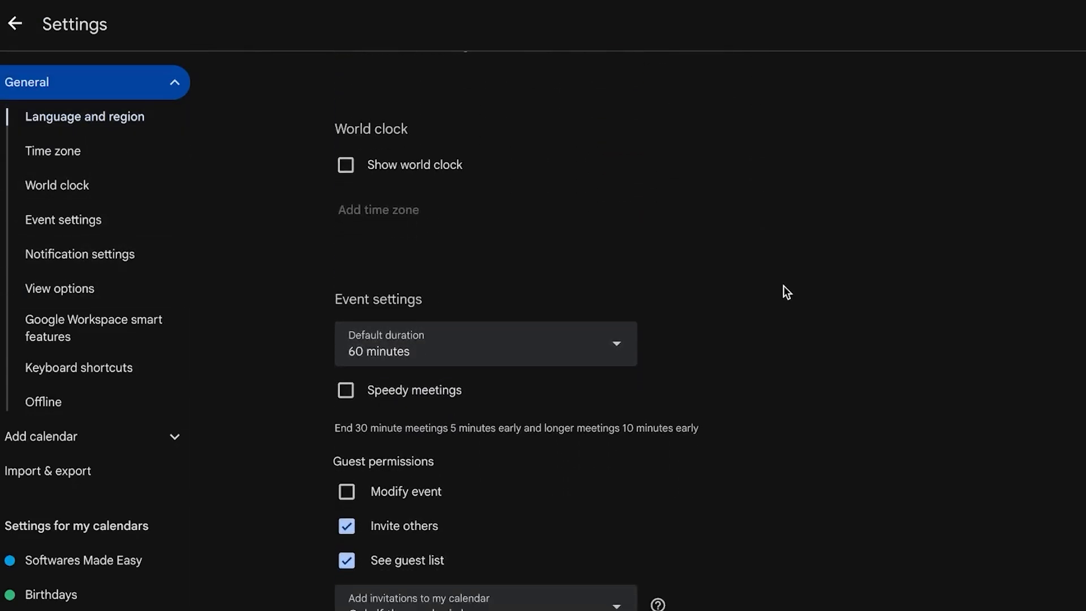
pyautogui.click(62, 150)
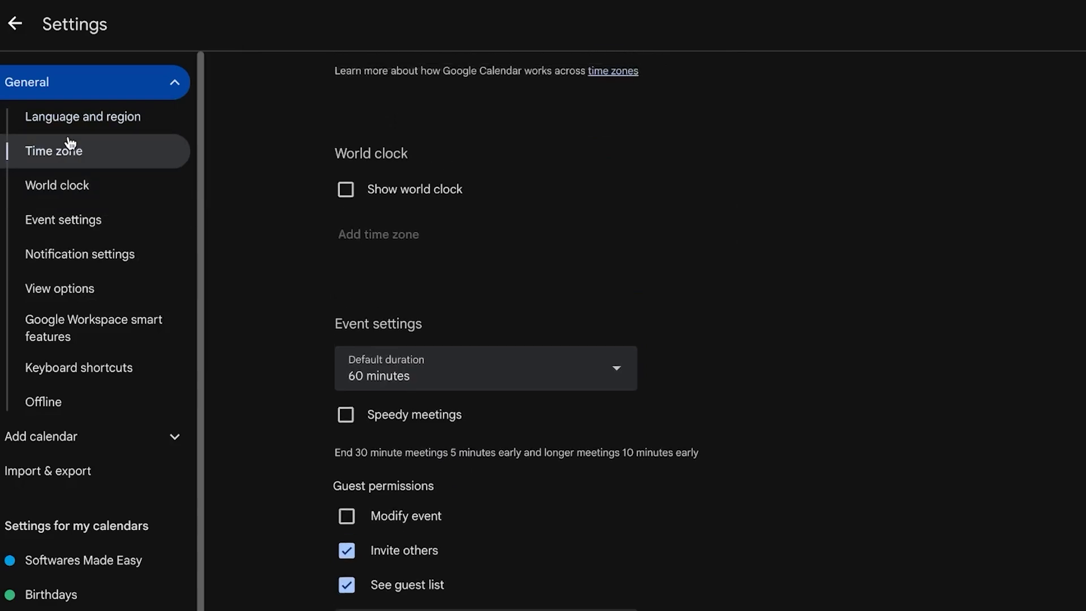
pyautogui.click(68, 220)
# Step: Turn on the world clock and add three time zones to it: Pakistan Standard Time, and Alaska Time - Sitka twice
pyautogui.click(65, 190)
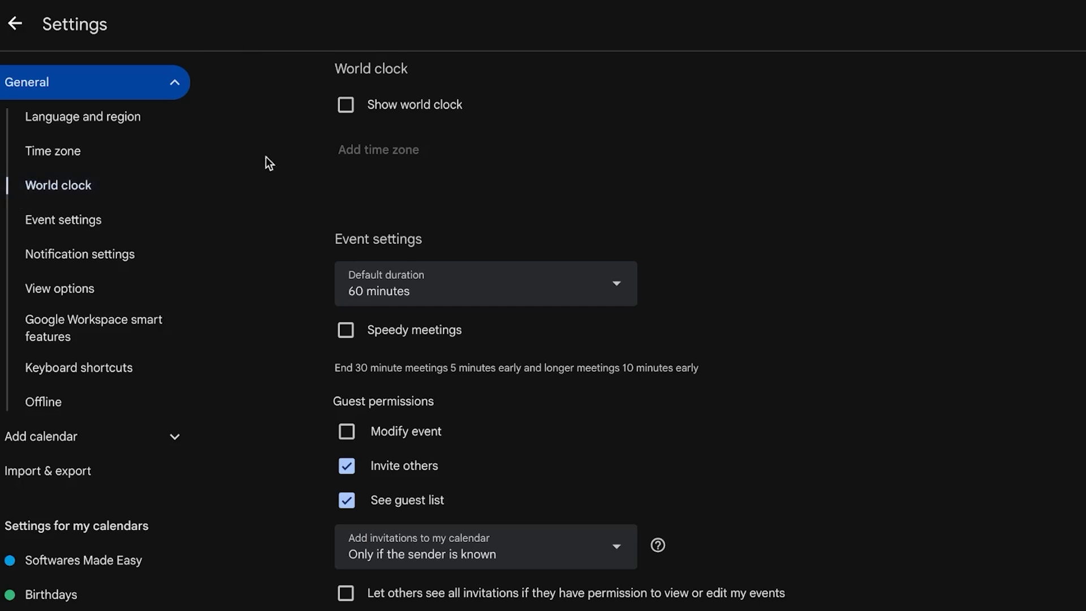
pyautogui.click(346, 108)
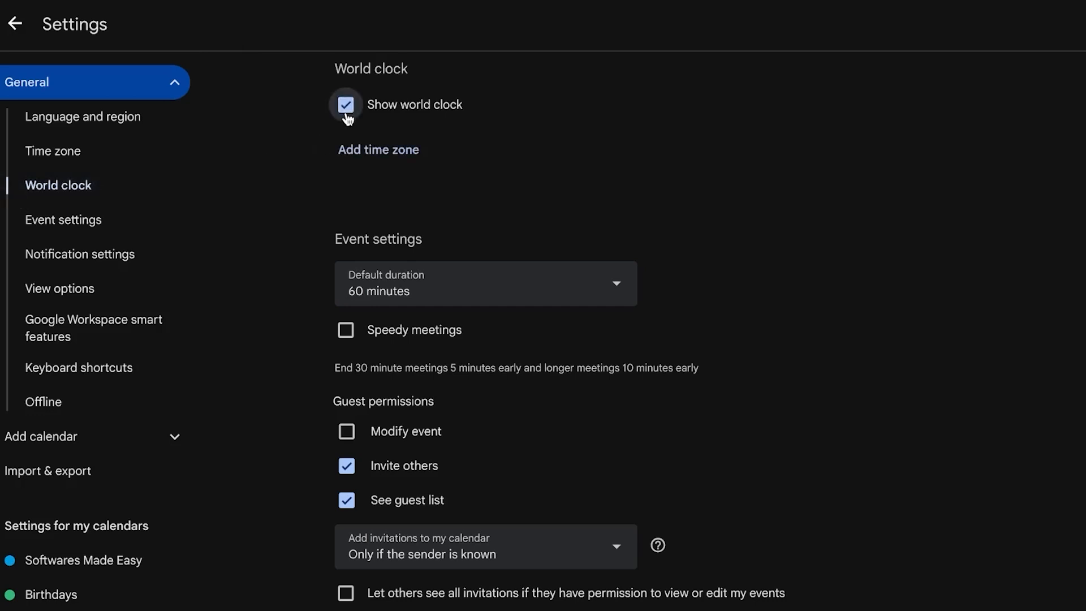
pyautogui.click(376, 149)
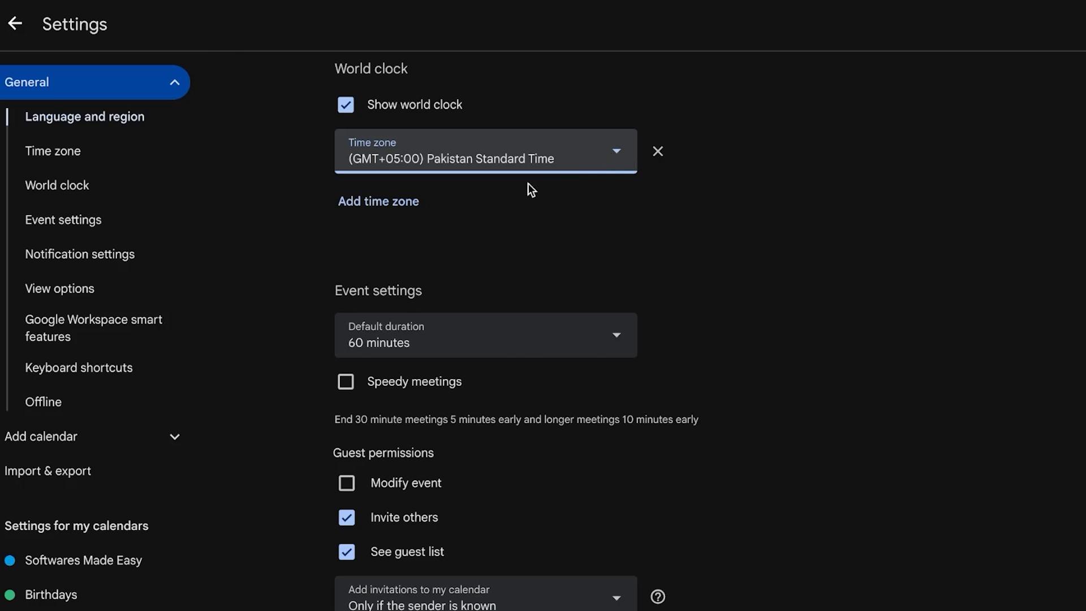
pyautogui.click(526, 163)
pyautogui.click(977, 199)
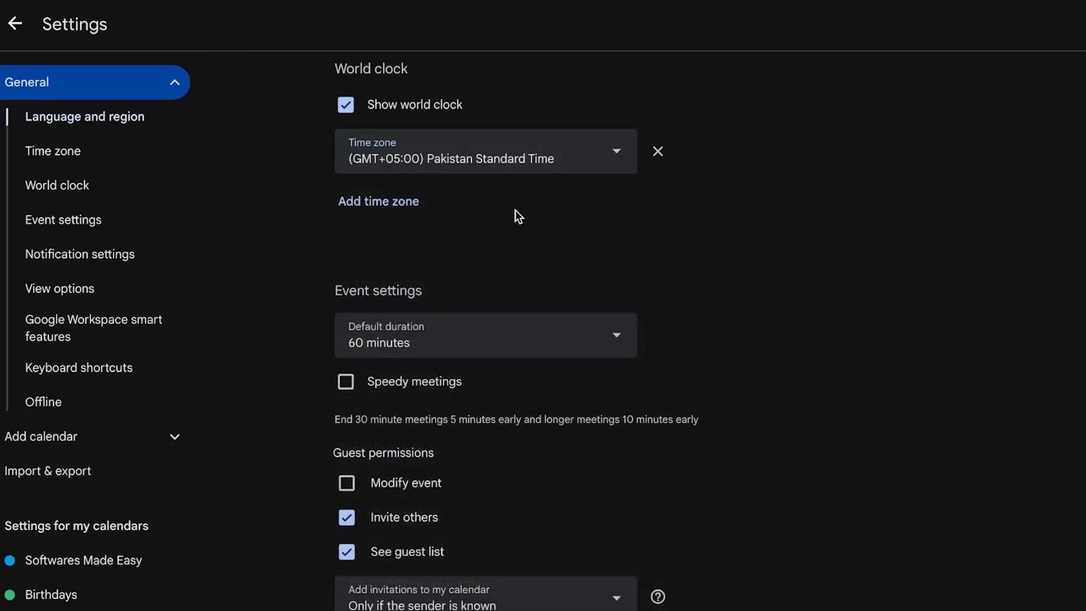
pyautogui.click(402, 201)
pyautogui.click(618, 205)
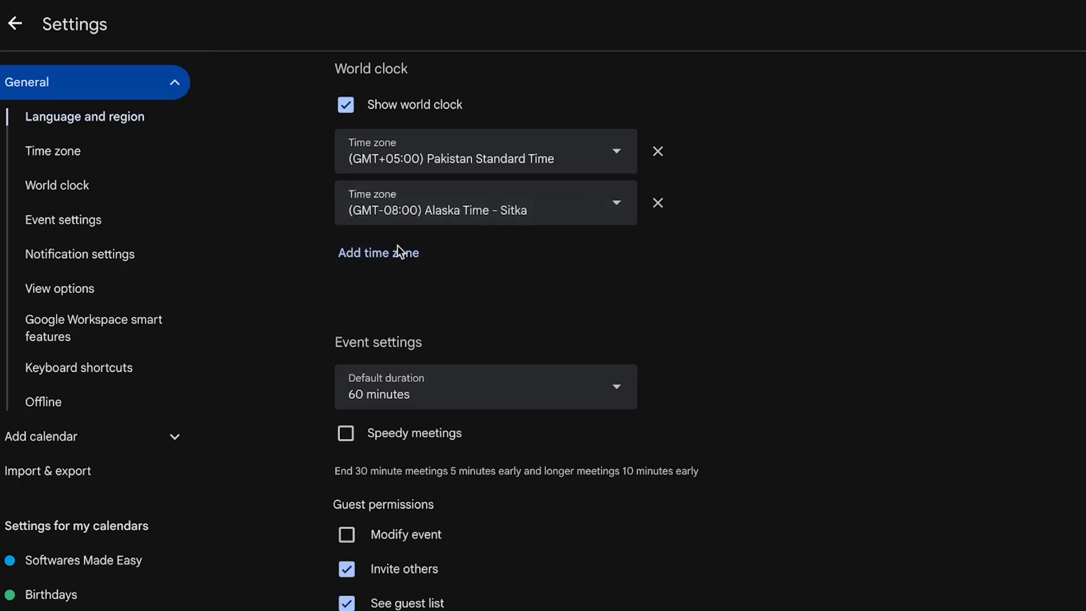
pyautogui.click(392, 255)
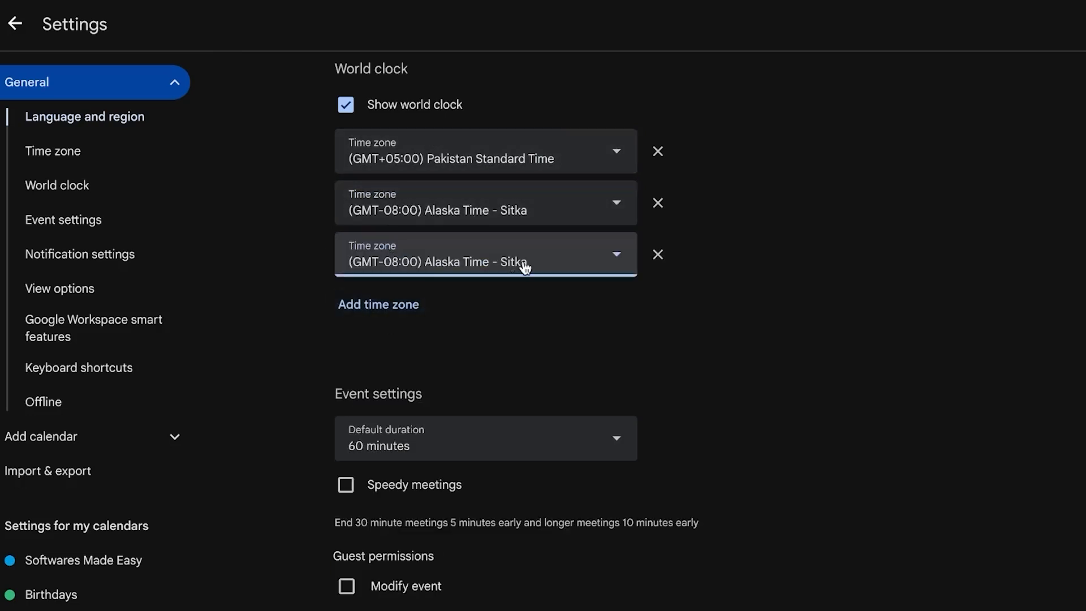
# Step: Remove the default guest permission to invite others to events
pyautogui.scroll(-7, 524, 265)
pyautogui.scroll(-1, 522, 260)
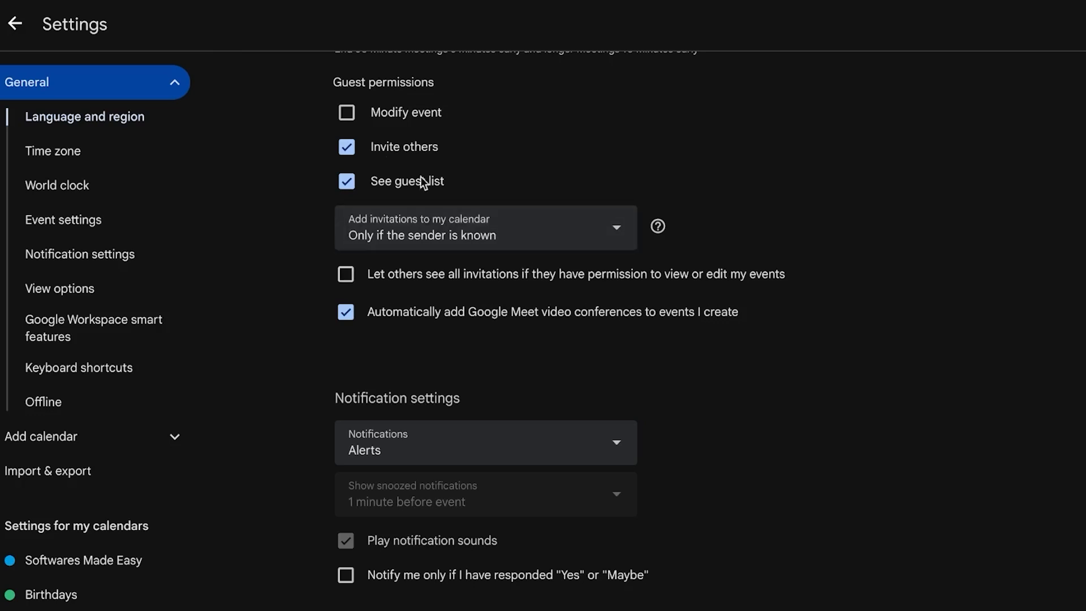
pyautogui.click(348, 146)
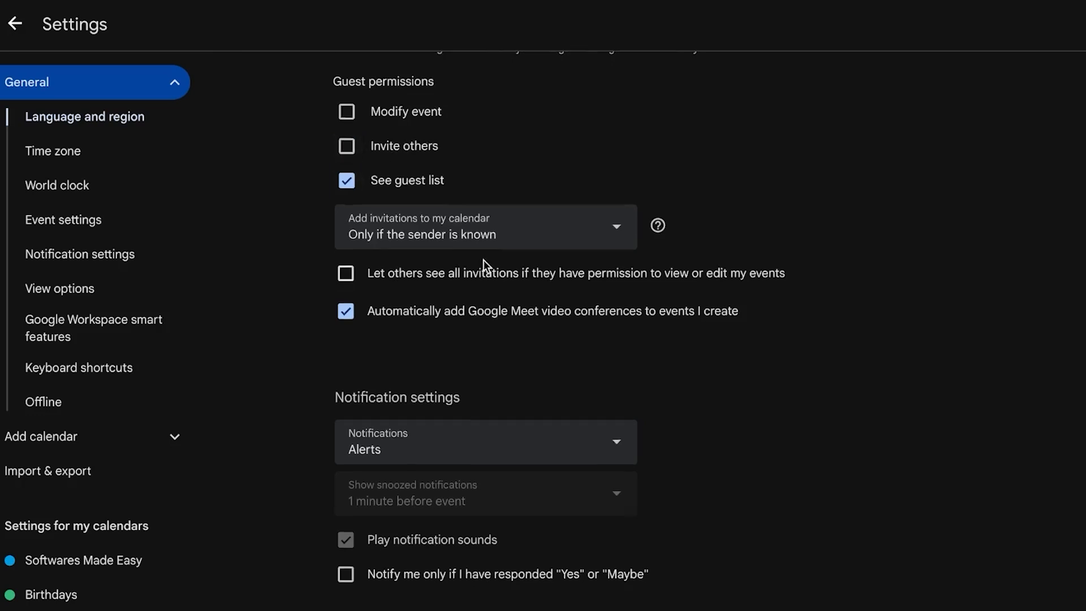
# Step: Examine the notification choices, view options, Gmail event settings and keyboard shortcuts setting, keeping notifications set to Alerts
pyautogui.scroll(-4, 482, 259)
pyautogui.click(610, 196)
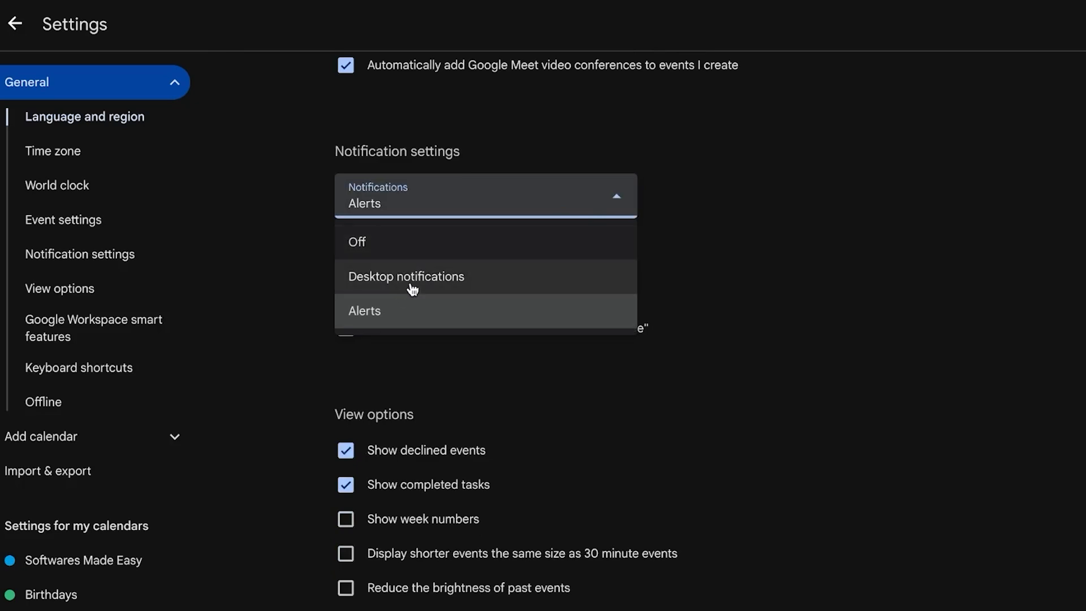
pyautogui.click(870, 259)
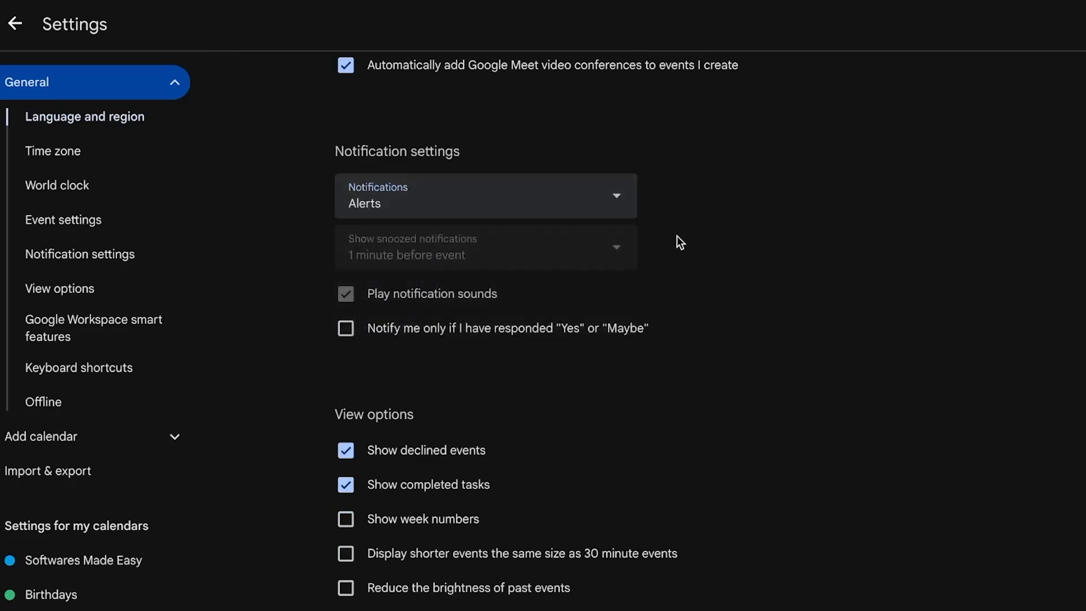
pyautogui.scroll(-10, 495, 250)
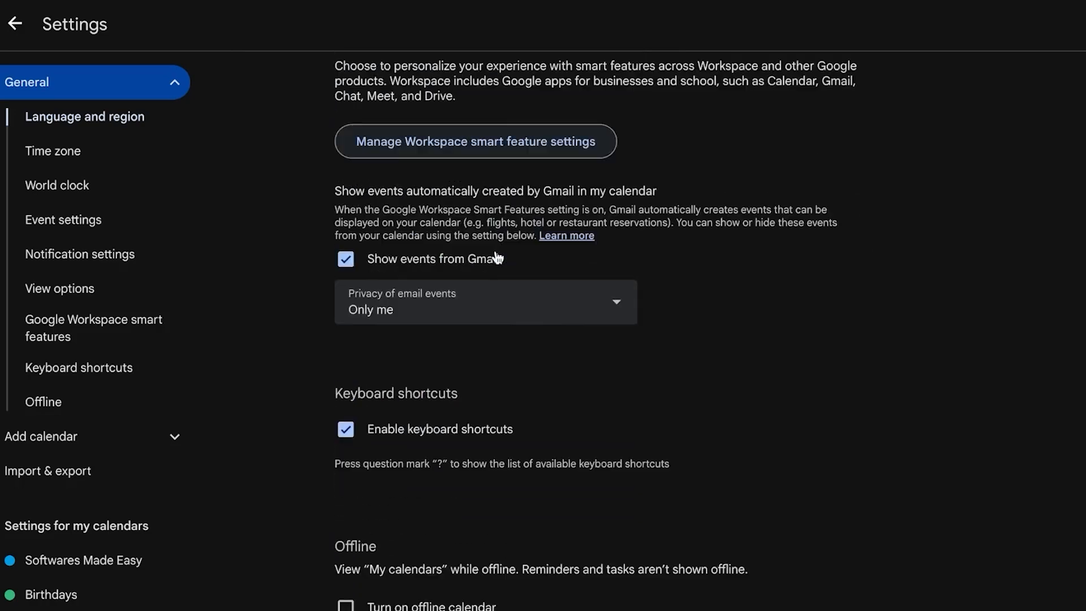
pyautogui.click(36, 224)
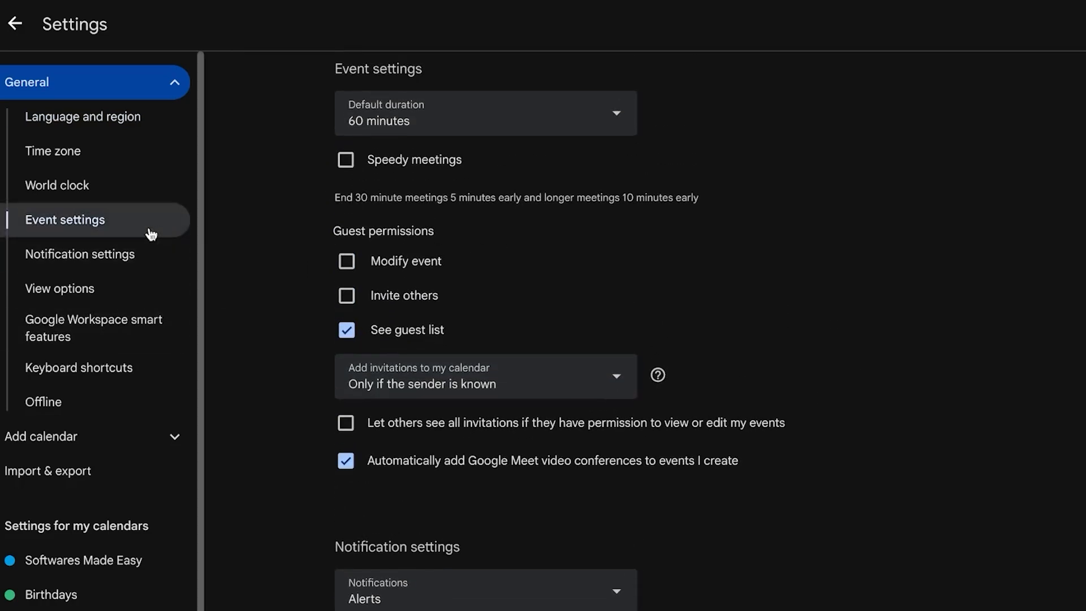
pyautogui.click(84, 370)
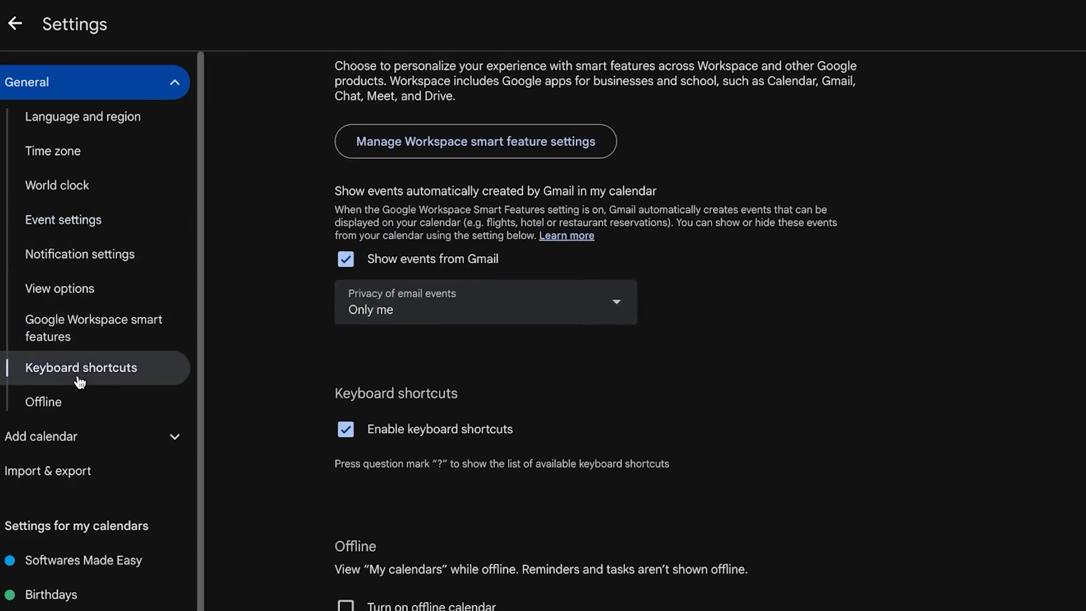
pyautogui.scroll(-1, 79, 383)
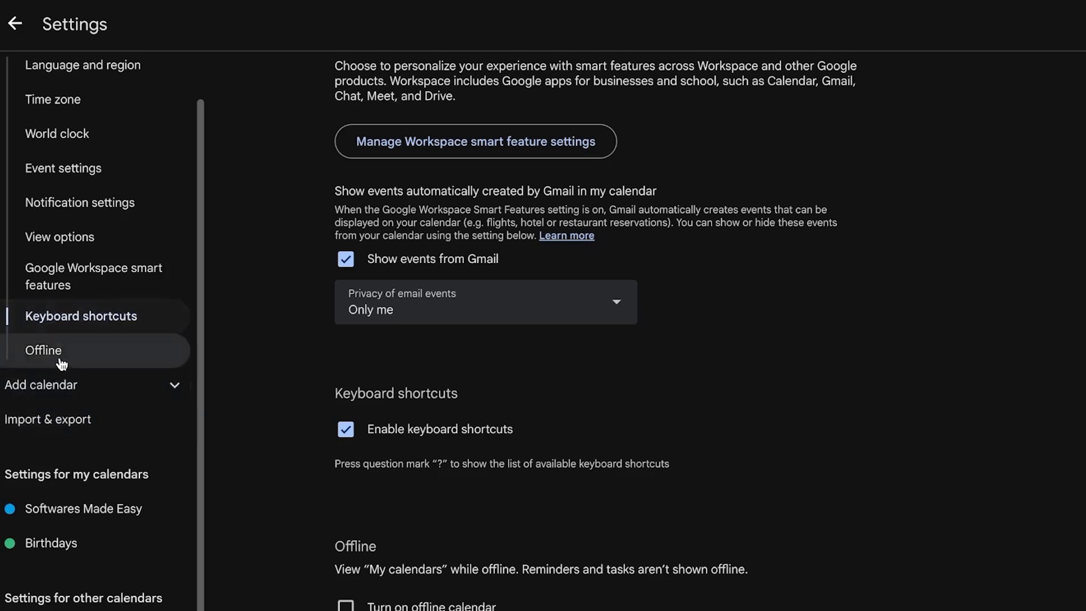
# Step: Leave the settings and switch the May 2025 calendar to the Month view
pyautogui.scroll(1, 72, 341)
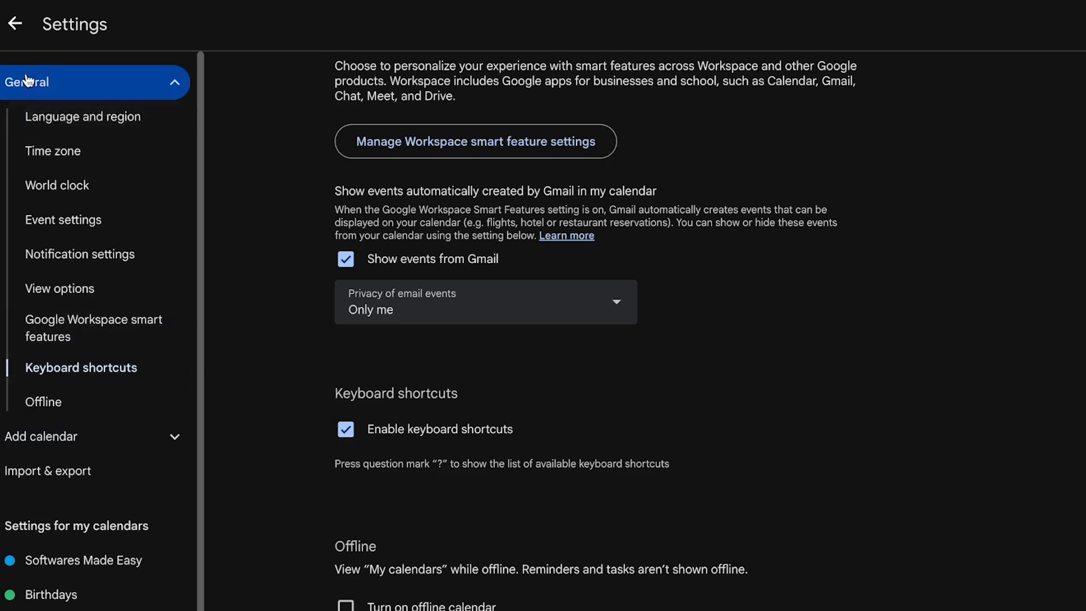
pyautogui.click(12, 27)
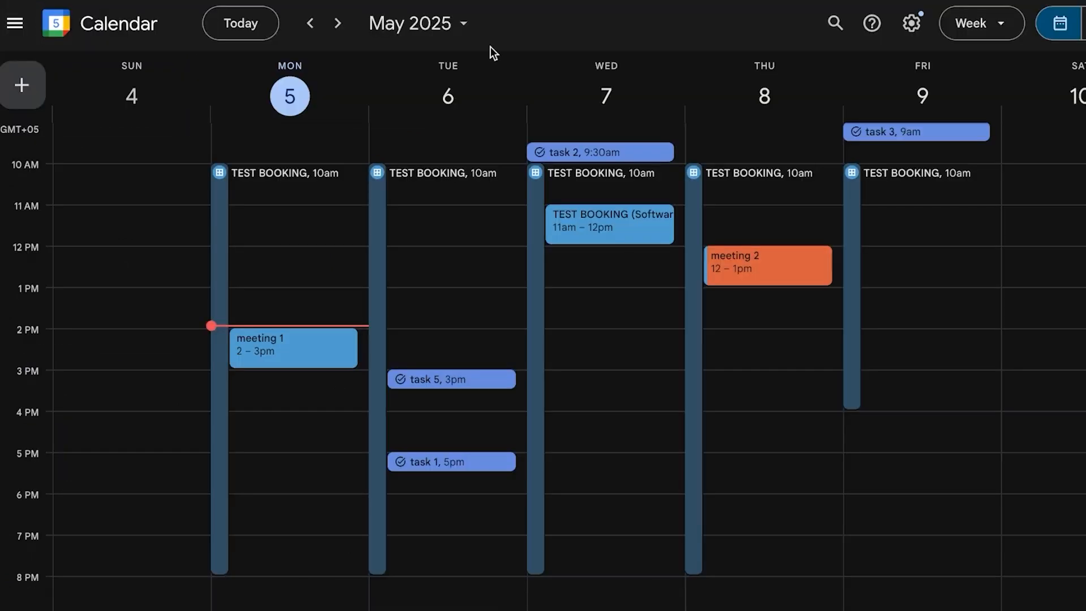
pyautogui.click(998, 23)
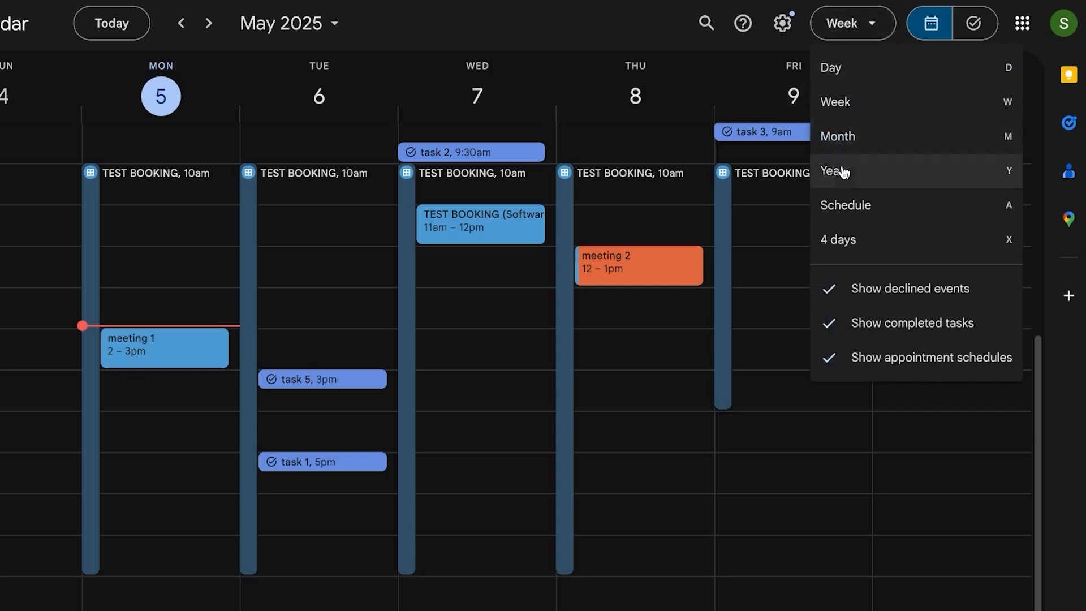
pyautogui.click(836, 137)
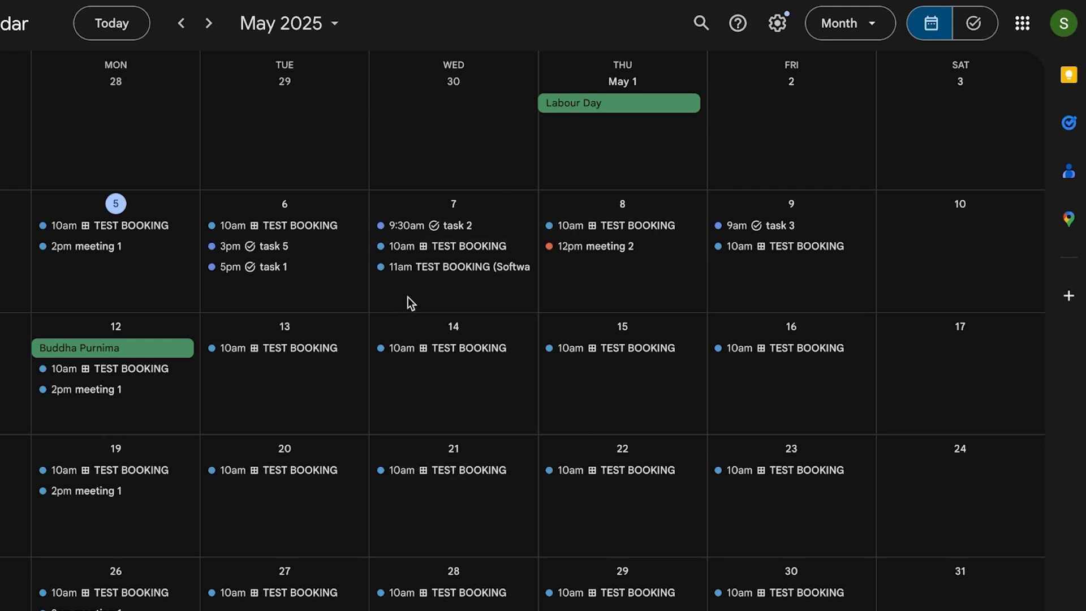
# Step: Examine the calendar view choices and the Google apps list, discarding the untitled event started on Friday, May 2
pyautogui.click(857, 29)
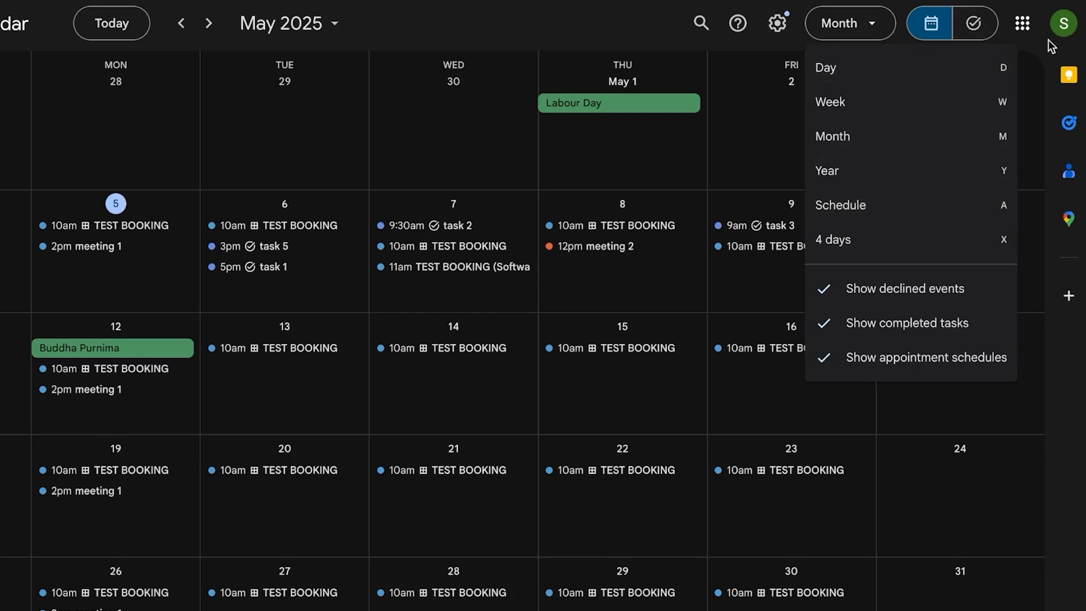
pyautogui.click(1022, 23)
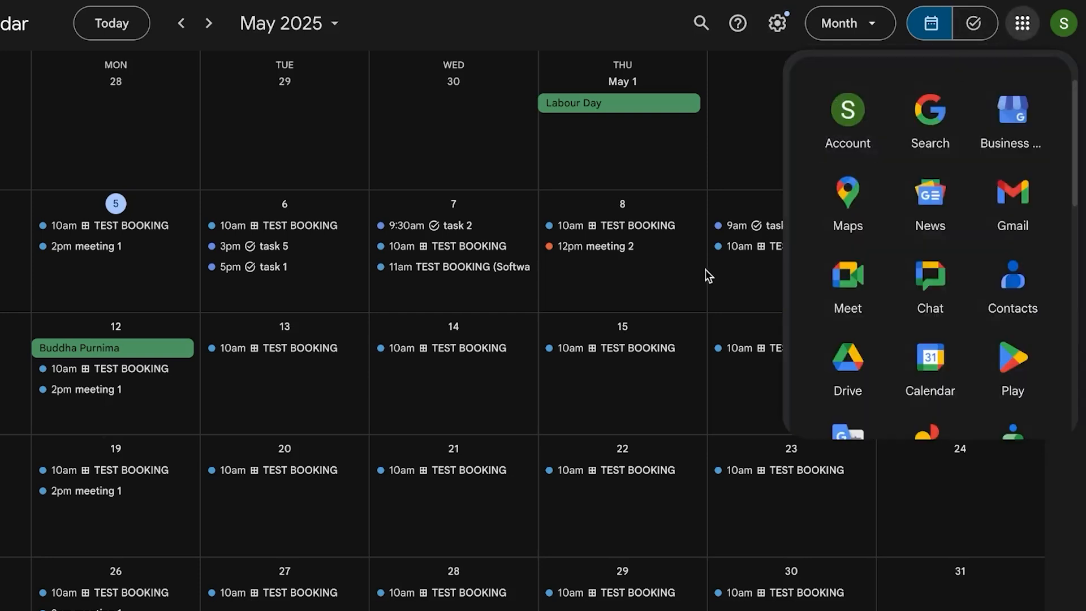
pyautogui.click(746, 136)
pyautogui.click(746, 136)
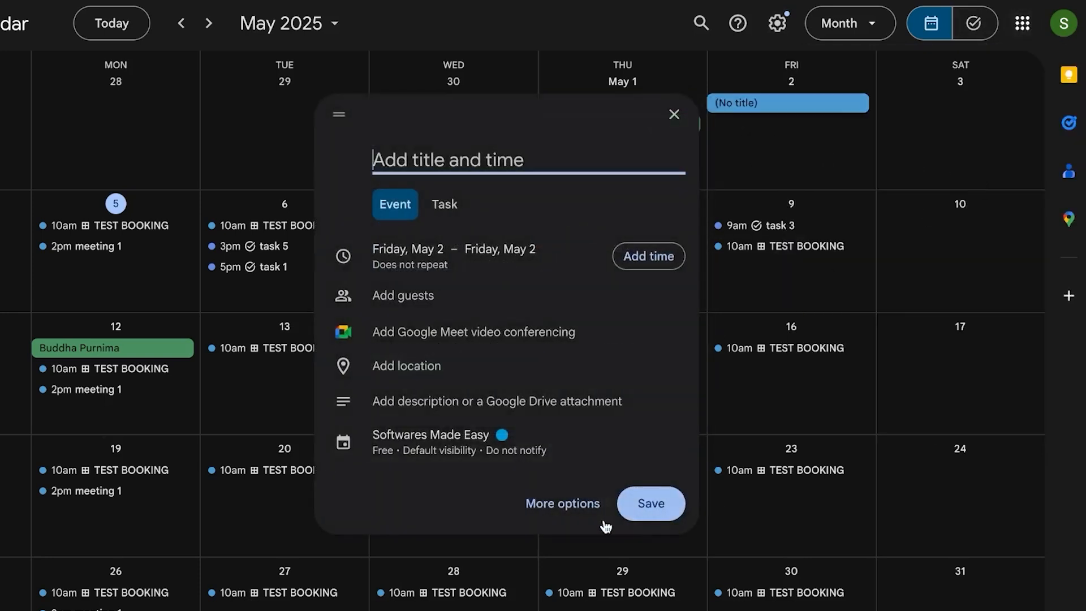
pyautogui.click(674, 114)
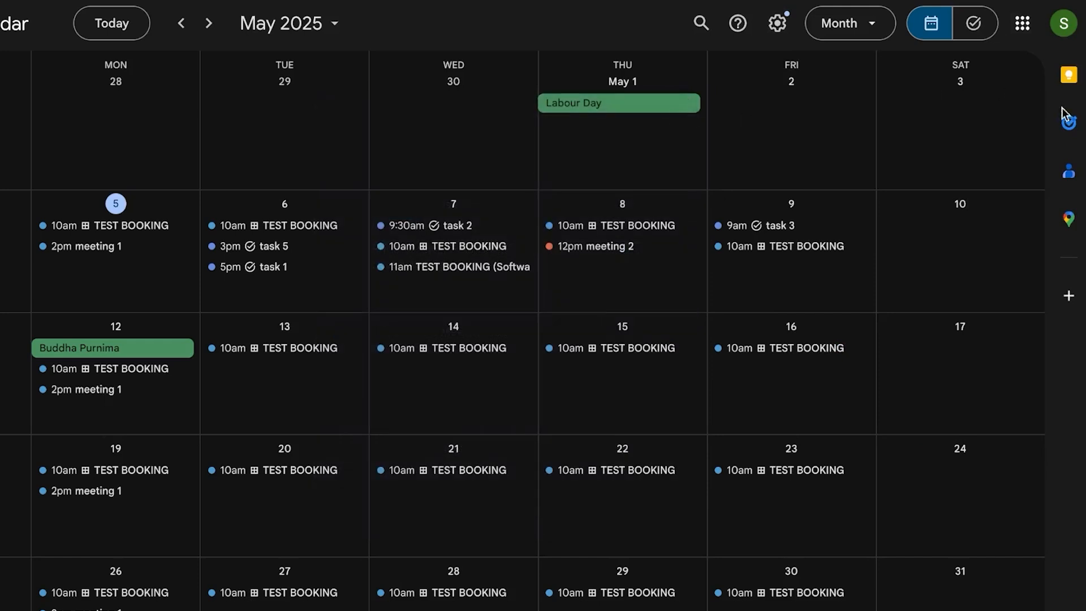
# Step: Open Keep alongside the calendar and save a note reading "test note"
pyautogui.click(1068, 75)
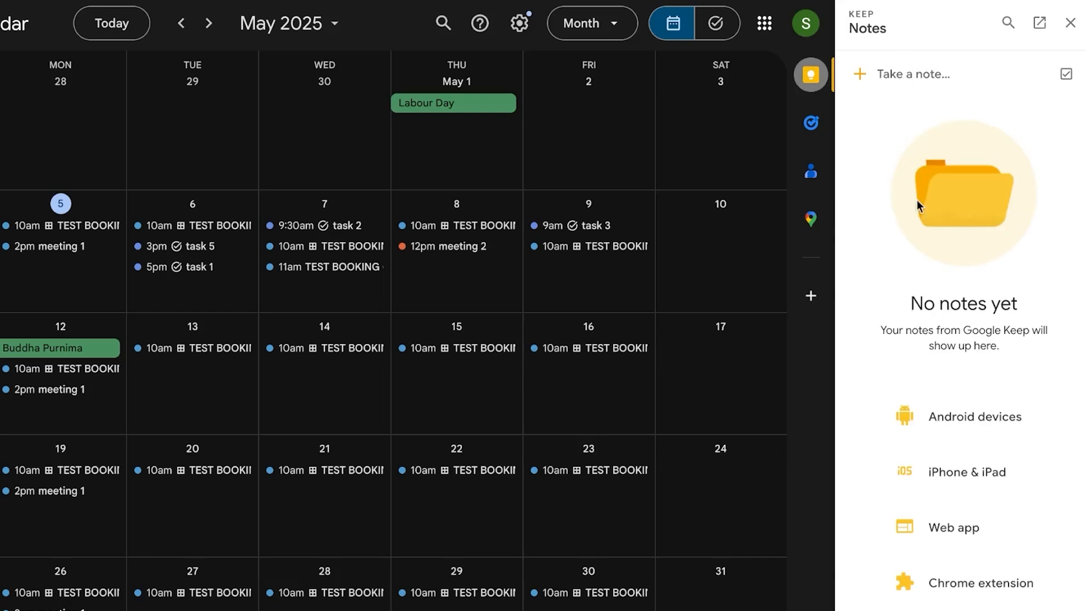
pyautogui.click(916, 85)
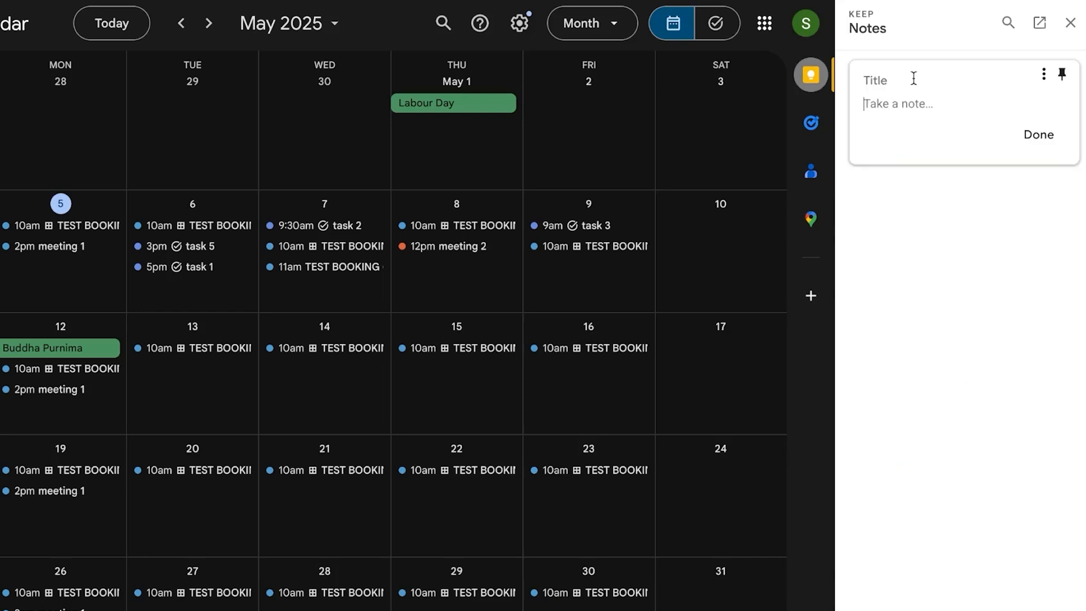
pyautogui.write('test note')
pyautogui.click(1040, 134)
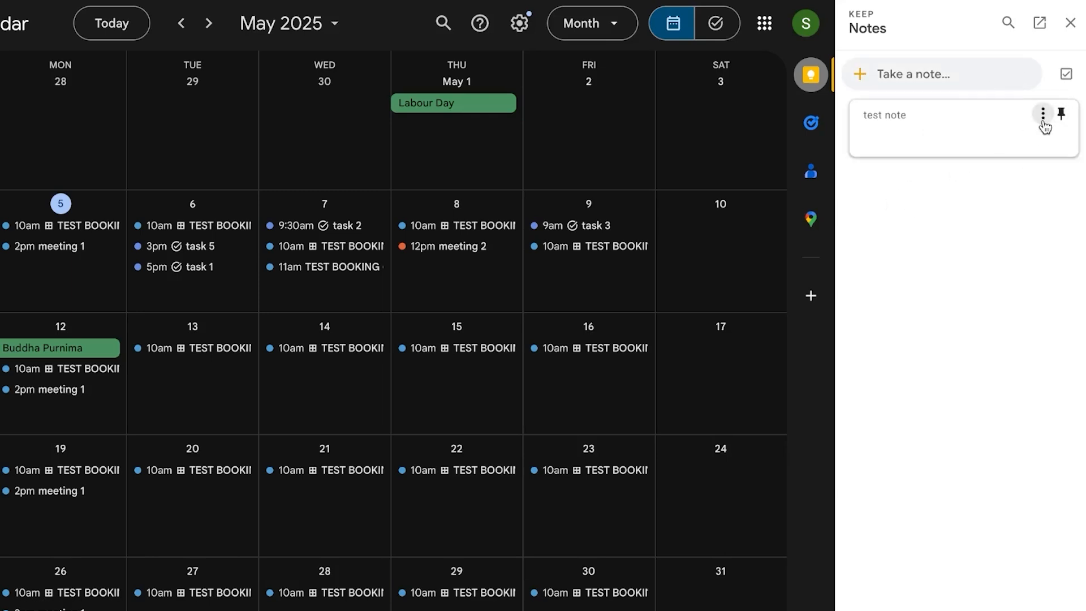
# Step: Examine the options available for the test note and close Keep
pyautogui.click(1043, 116)
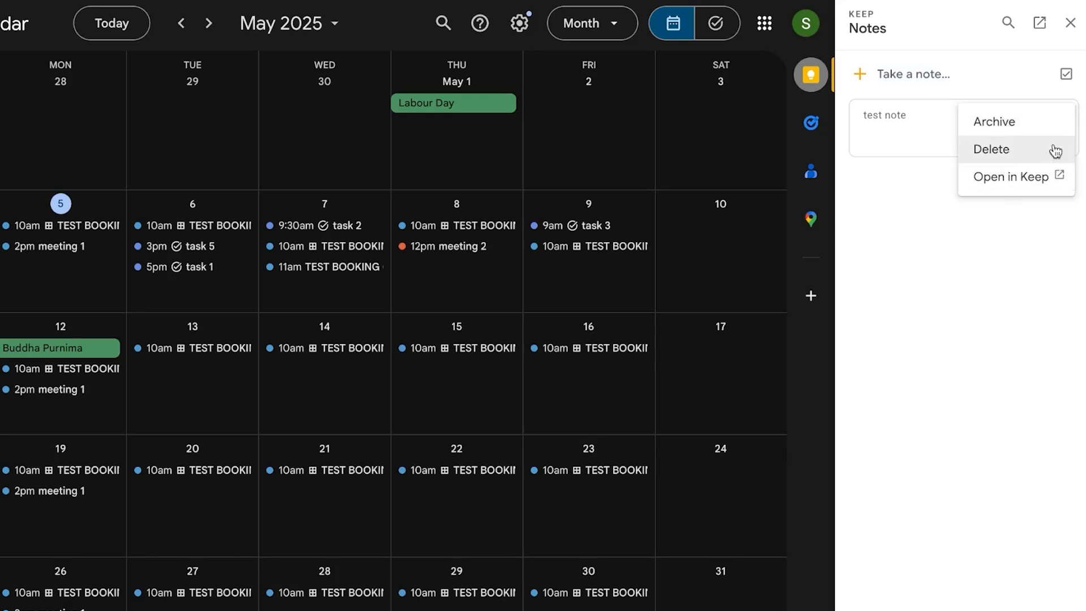
pyautogui.click(1000, 242)
pyautogui.moveTo(980, 120); pyautogui.dragTo(766, 192)
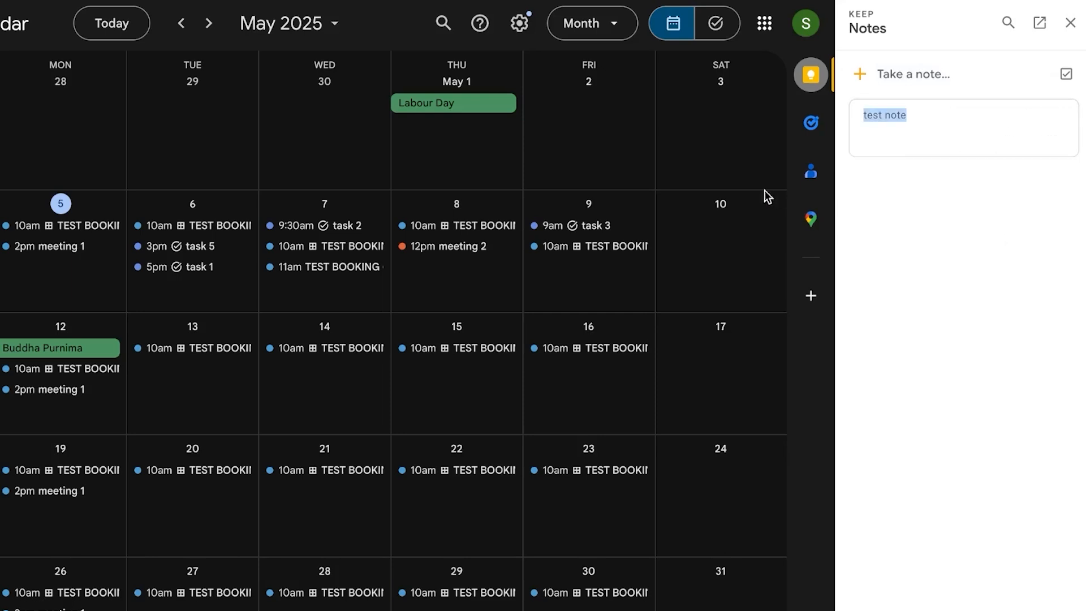
pyautogui.click(1070, 22)
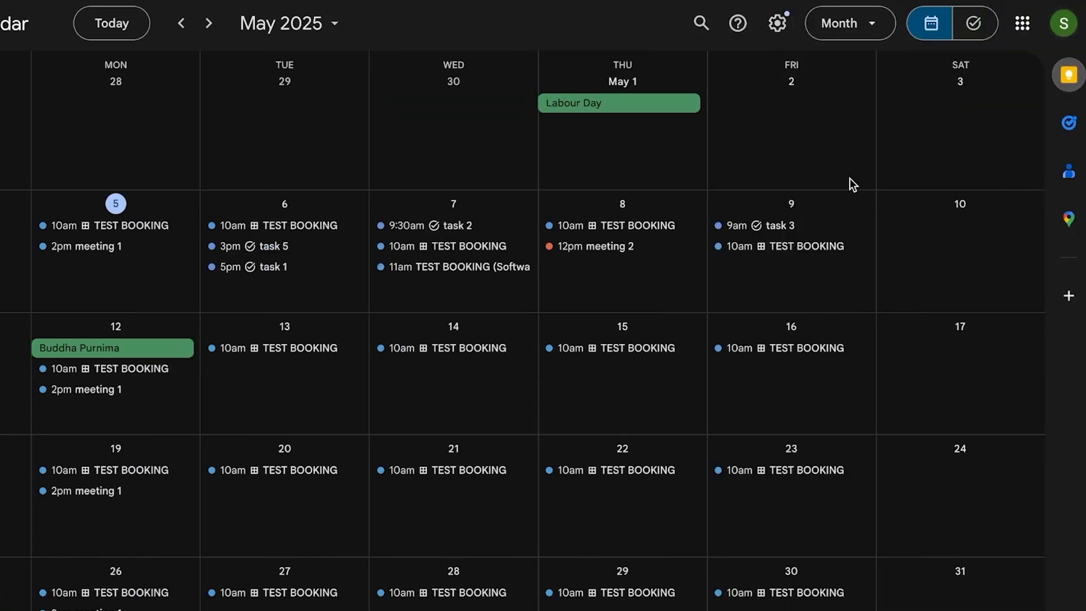
# Step: Reopen Keep to view the saved note and close it, and briefly open Maps alongside the calendar
pyautogui.click(1068, 74)
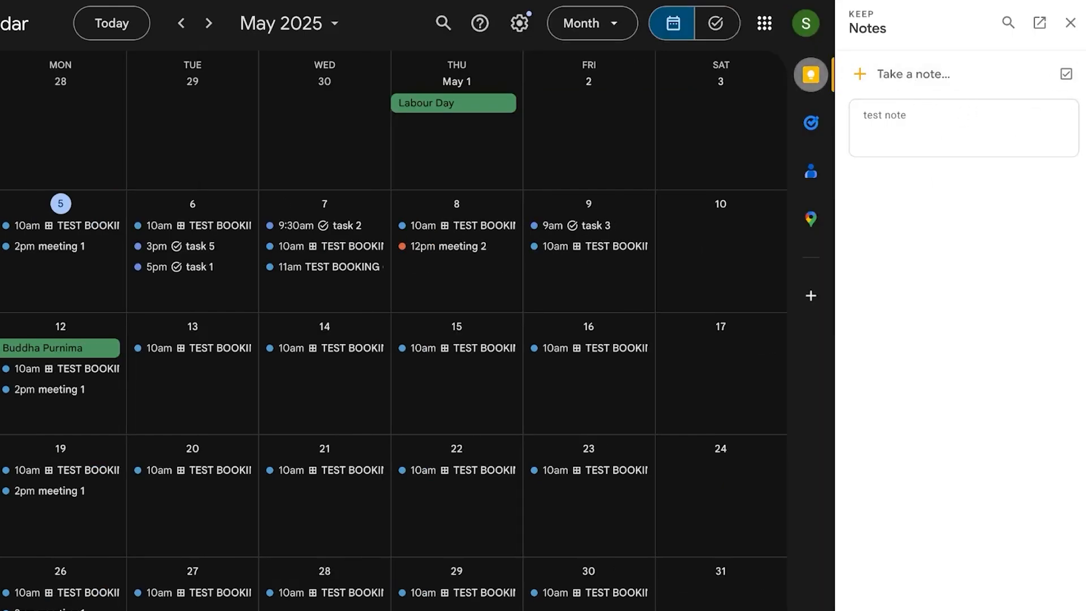
pyautogui.click(1070, 22)
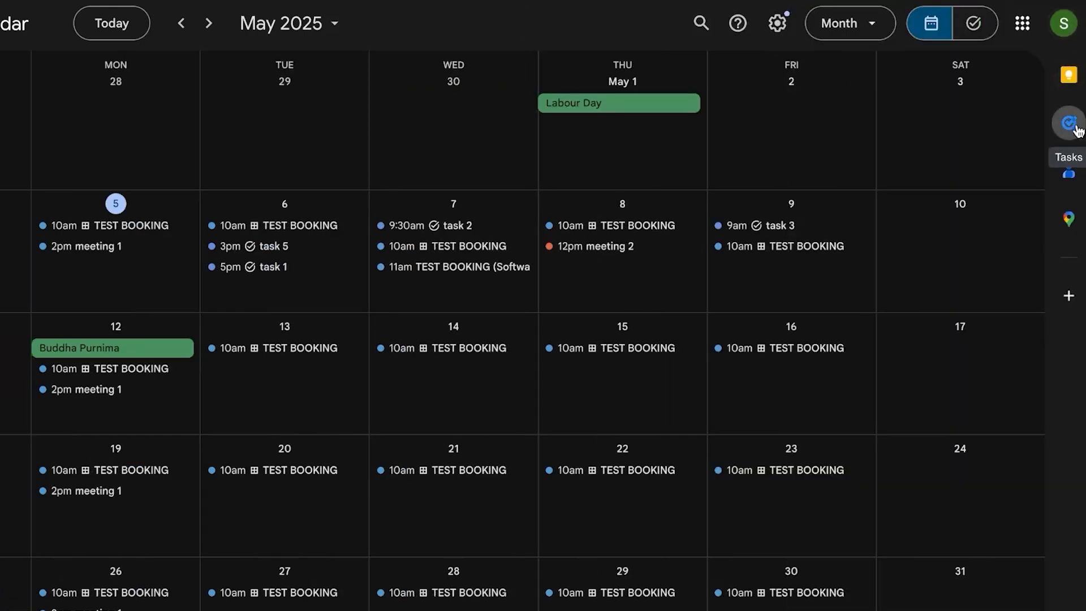
pyautogui.click(1067, 219)
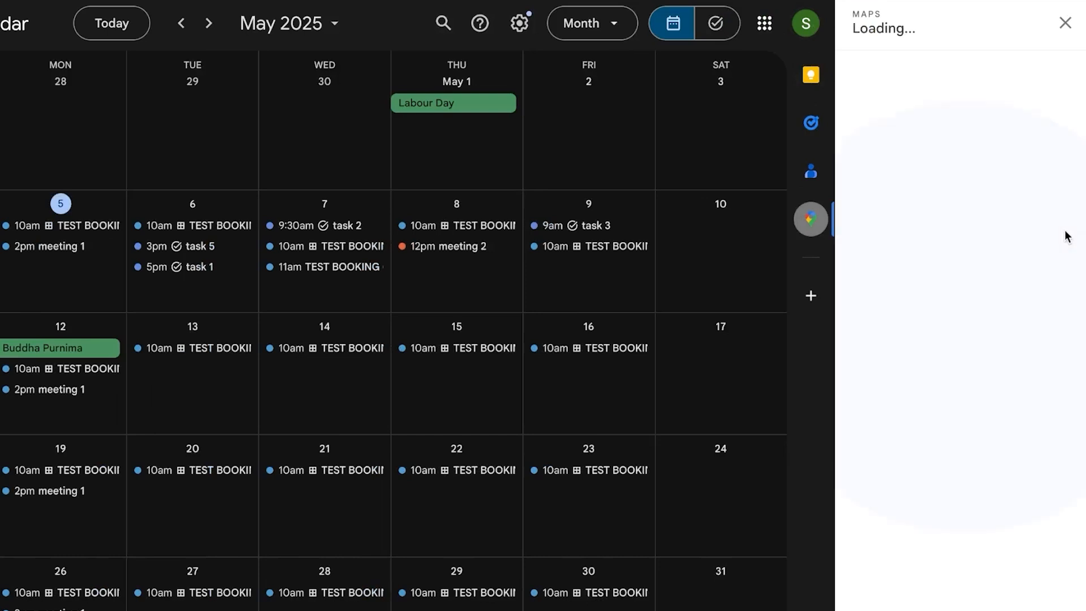
pyautogui.click(1066, 23)
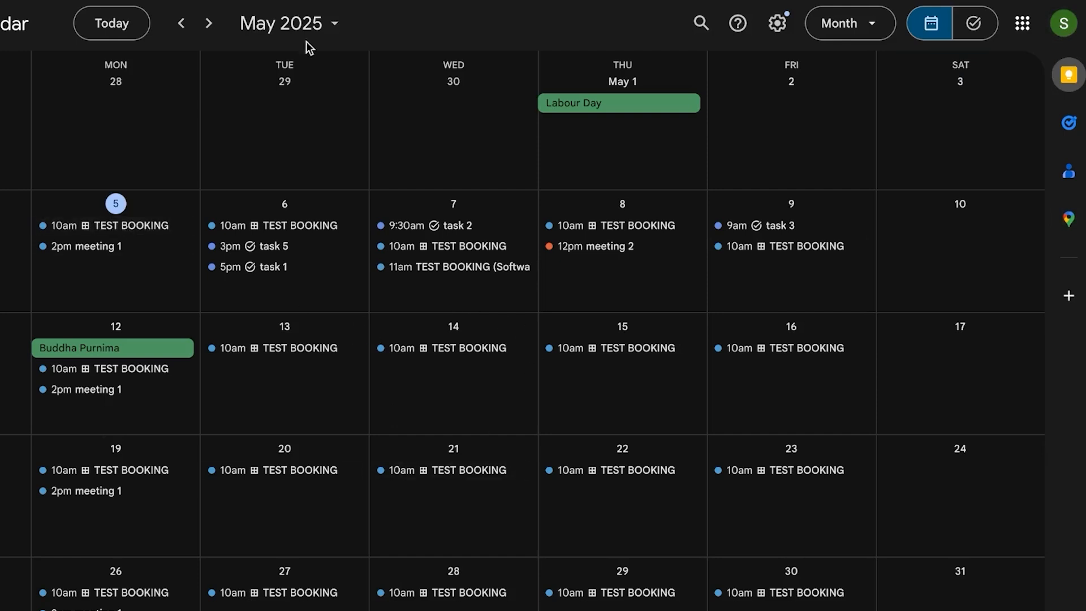
# Step: Examine the advanced calendar search options, including the calendar choices, keyword and participant fields, and leave the search
pyautogui.click(696, 26)
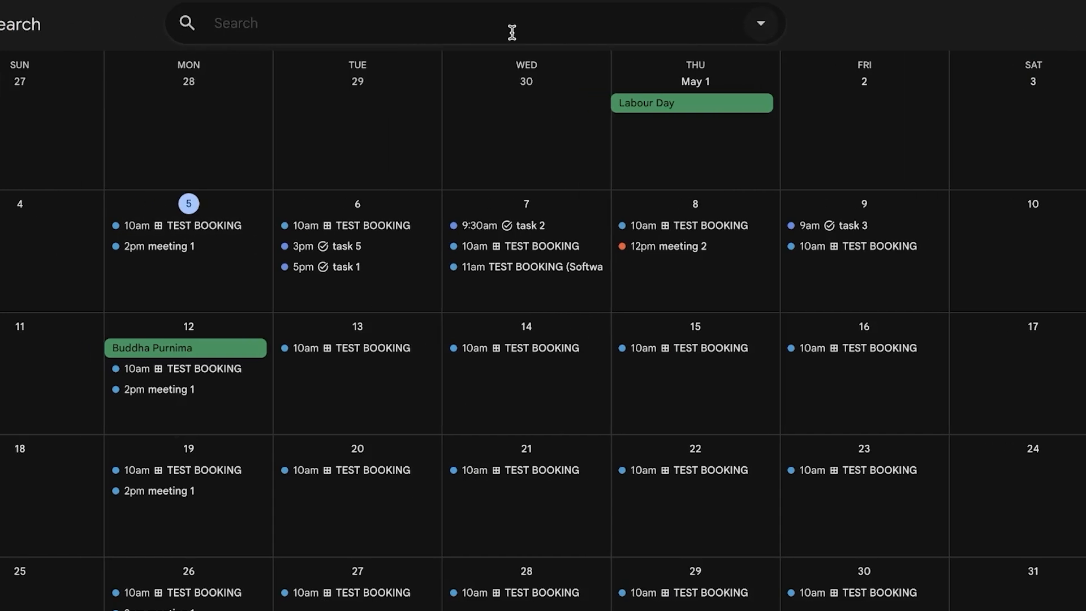
pyautogui.click(814, 23)
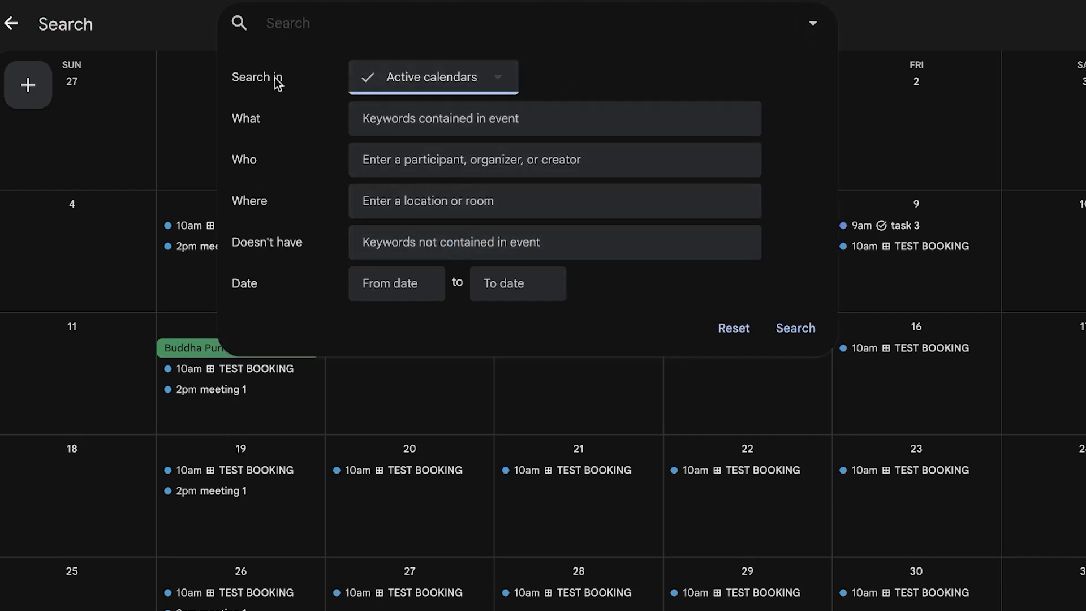
pyautogui.click(497, 77)
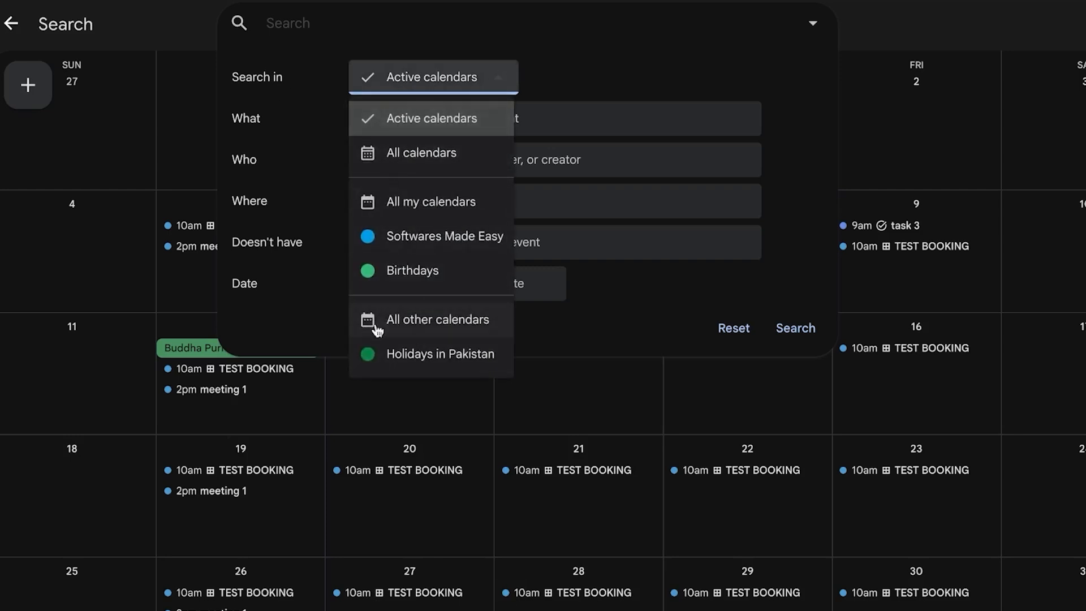
pyautogui.click(517, 194)
pyautogui.click(451, 126)
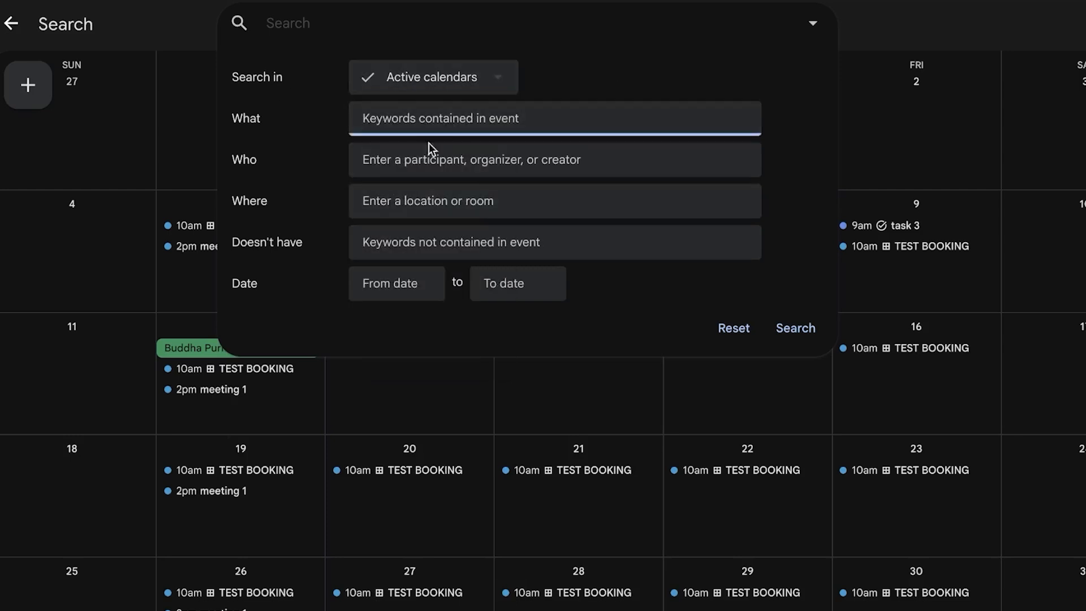
pyautogui.click(376, 163)
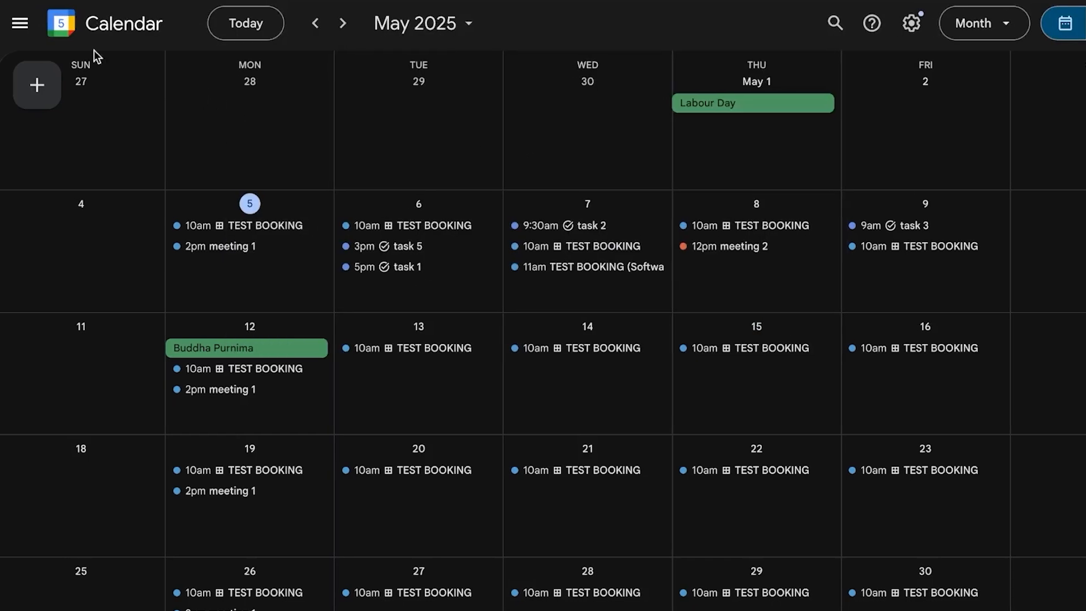
# Step: Show the calendar sidebar and examine the world clock and the kinds of items that can be created
pyautogui.click(17, 23)
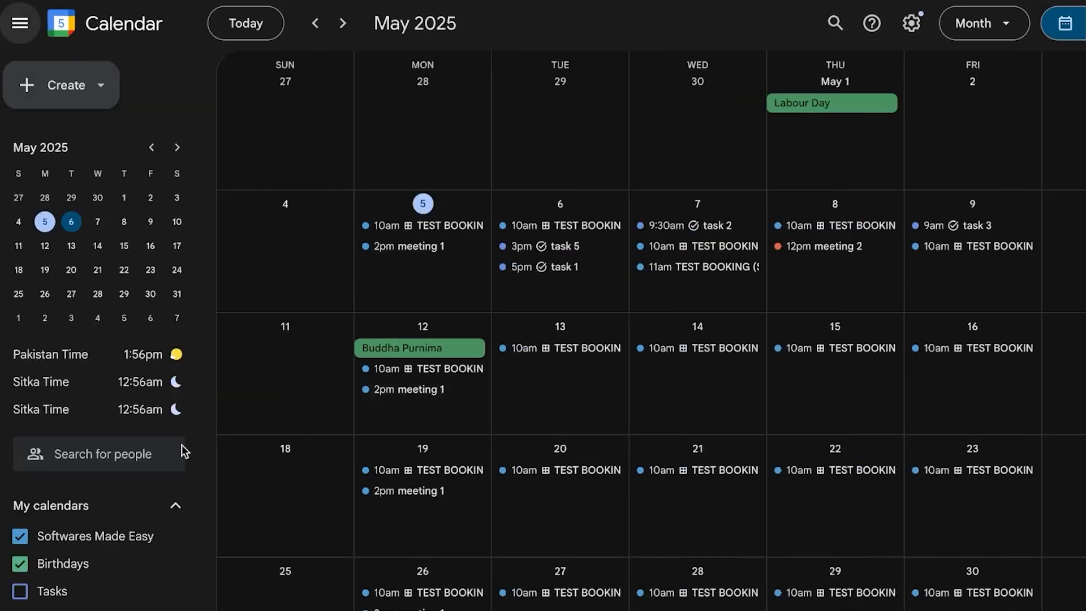
pyautogui.click(79, 97)
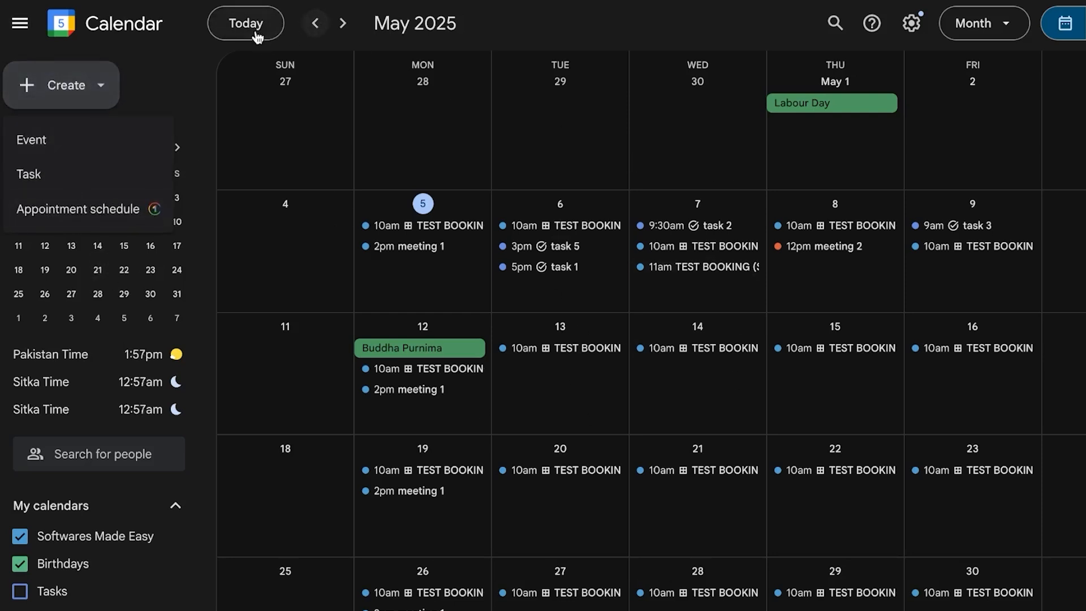
pyautogui.click(911, 24)
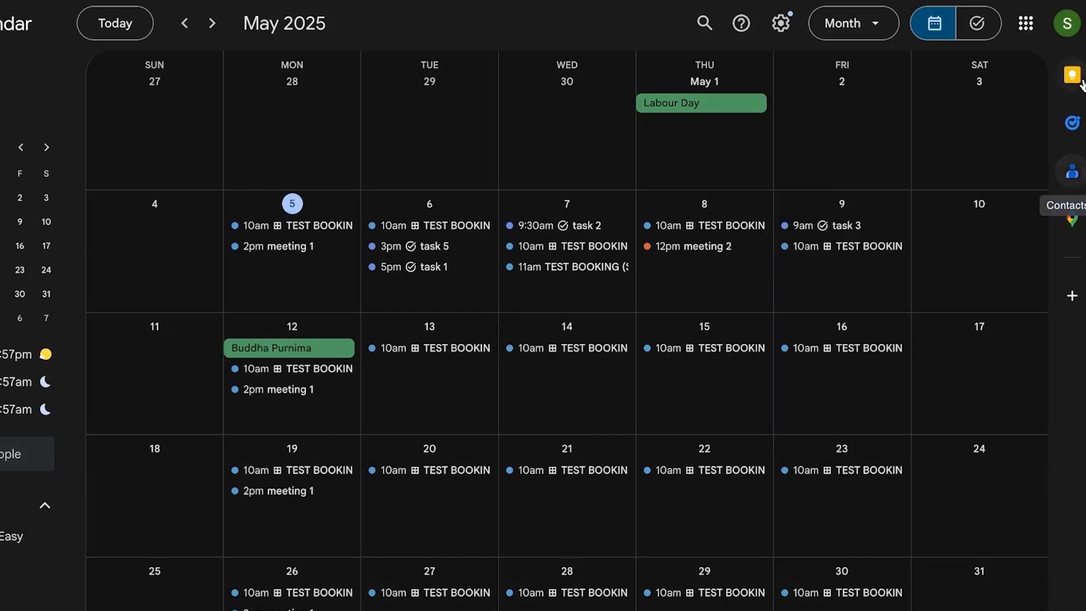
# Step: Switch from the calendar to the tasks view and briefly open Contacts beside it
pyautogui.click(1070, 173)
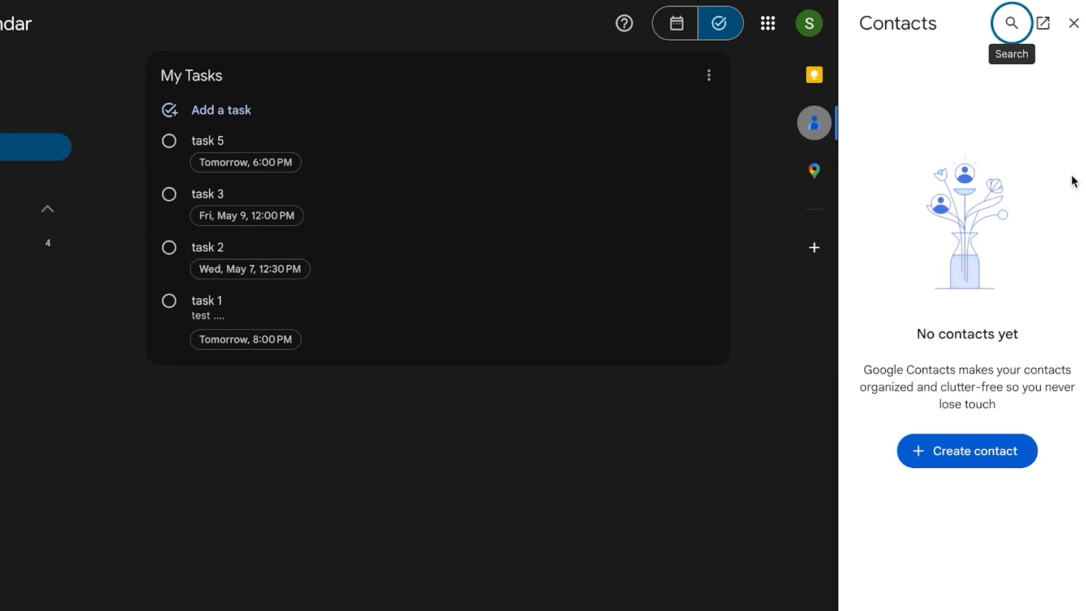
pyautogui.click(1073, 23)
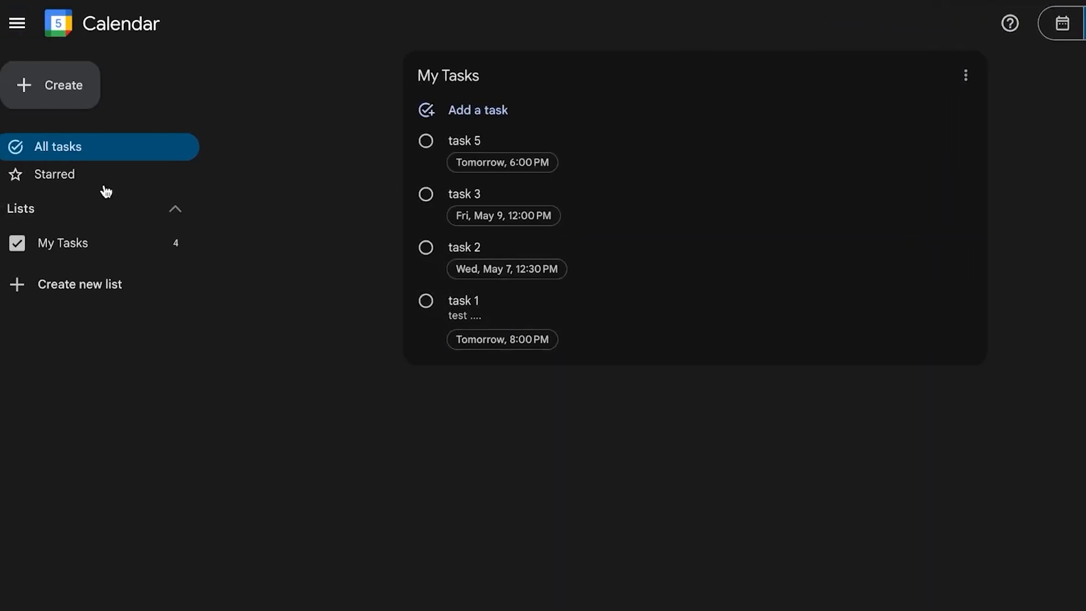
# Step: Examine the blank new task form, close it without saving, and look at task 5 in My Tasks
pyautogui.click(86, 104)
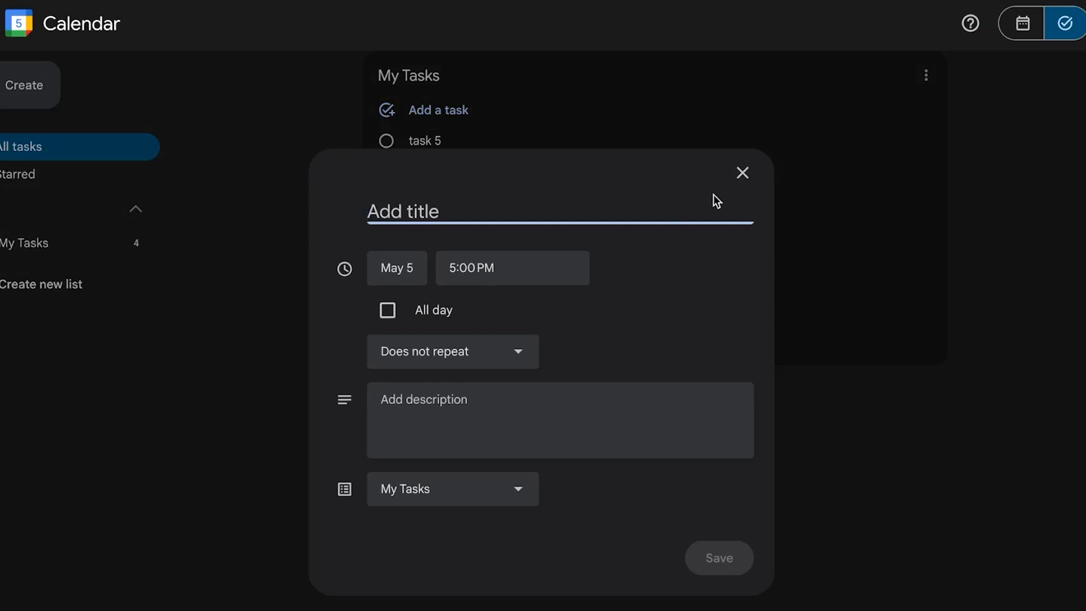
pyautogui.click(743, 173)
pyautogui.click(626, 166)
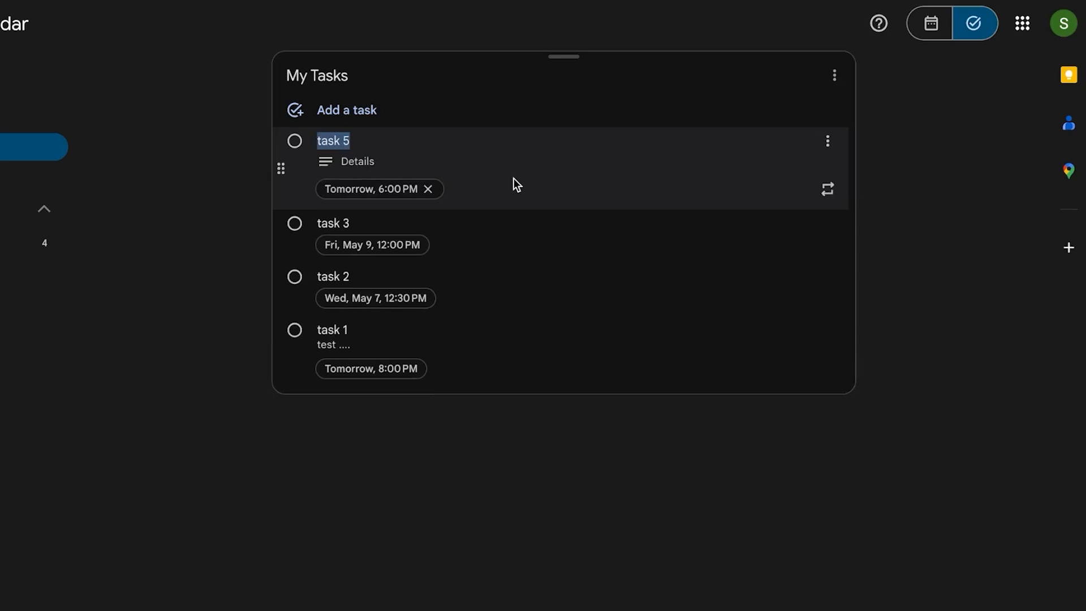
# Step: Open Contacts, examine the blank new contact form, and close it without saving
pyautogui.click(1070, 124)
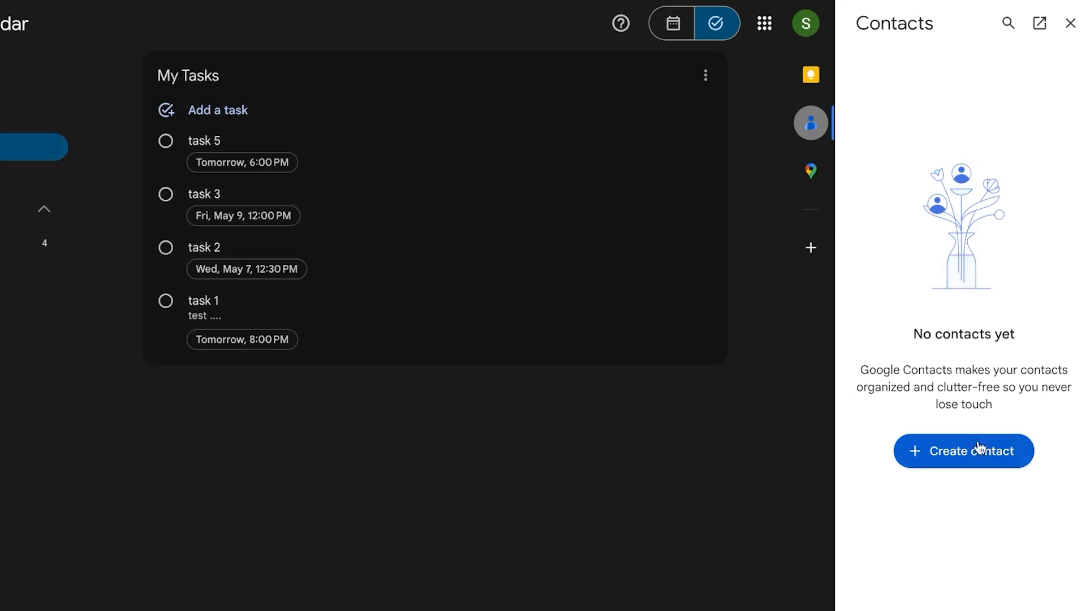
pyautogui.click(991, 459)
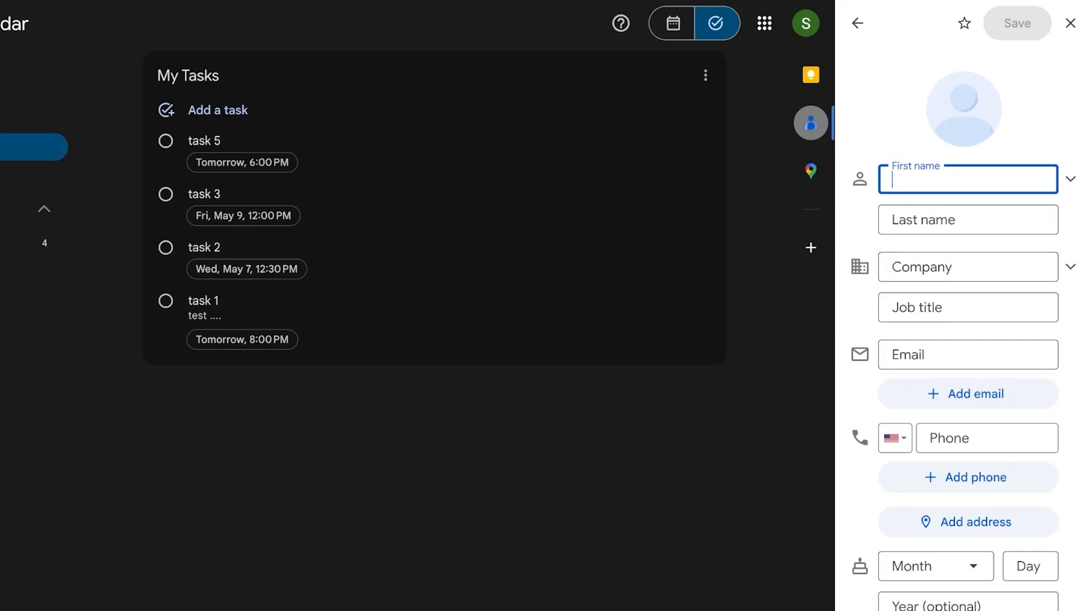
pyautogui.click(1069, 24)
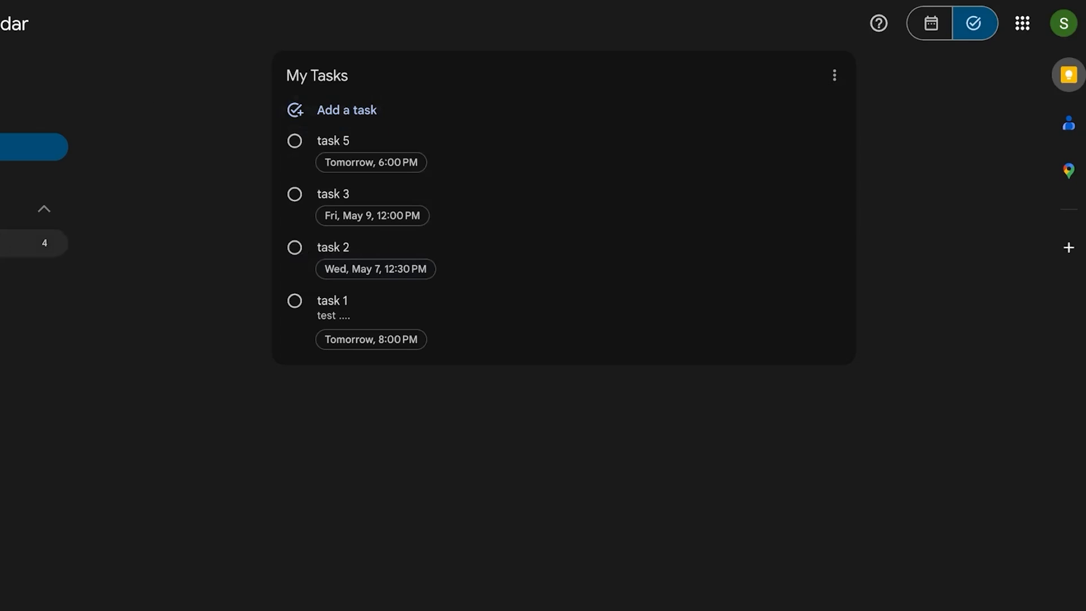
# Step: Create a new task list named "to do"
pyautogui.click(124, 287)
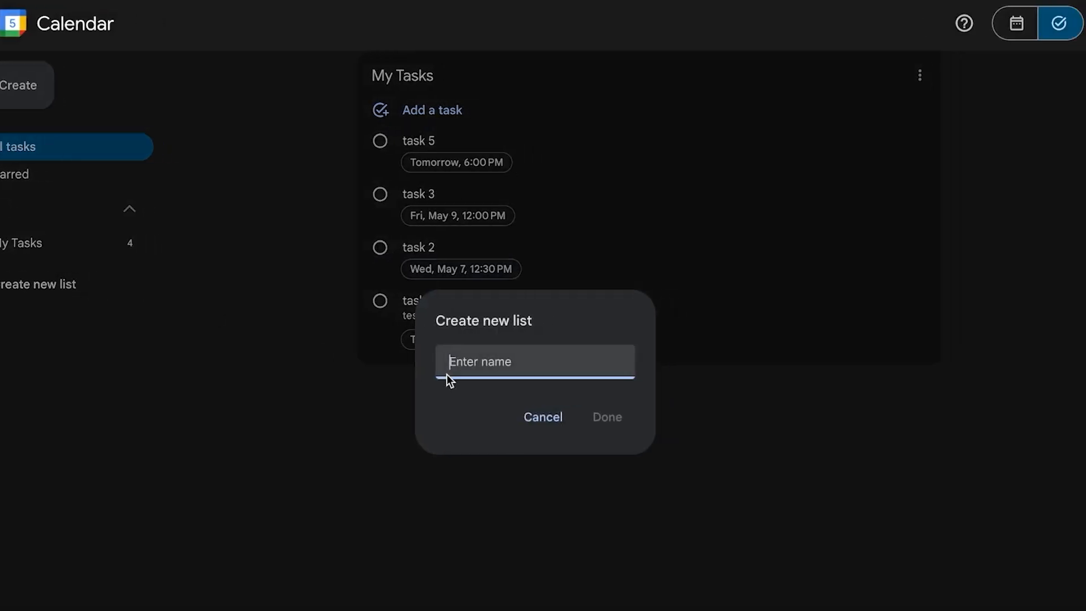
pyautogui.write('to do')
pyautogui.press('Return')
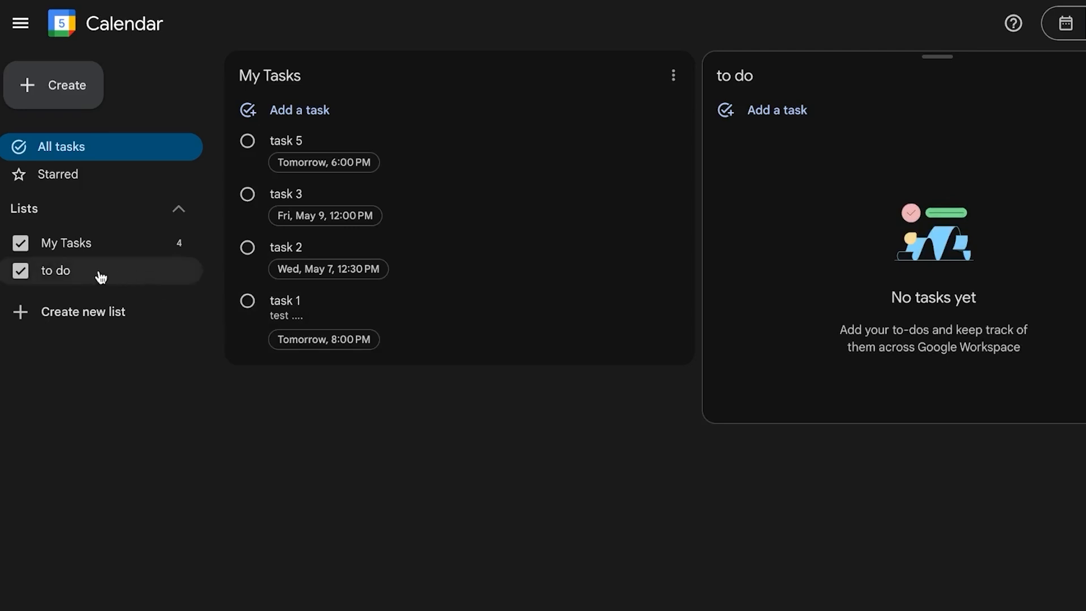
# Step: Hide and reshow the "to do" list, and add two tasks named "task 1" and "task 2" to it
pyautogui.click(100, 276)
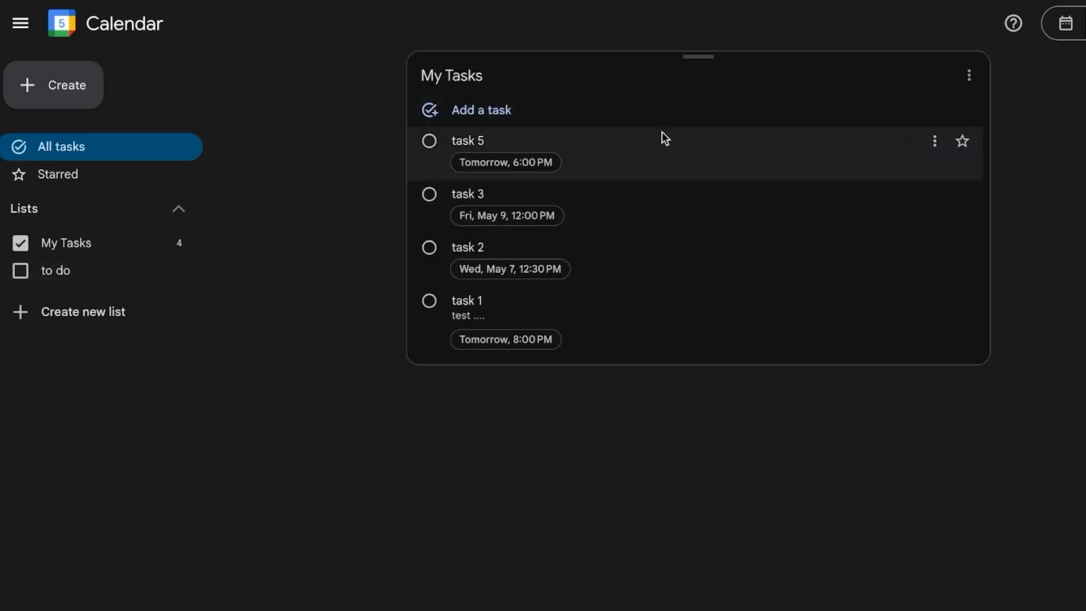
pyautogui.click(80, 275)
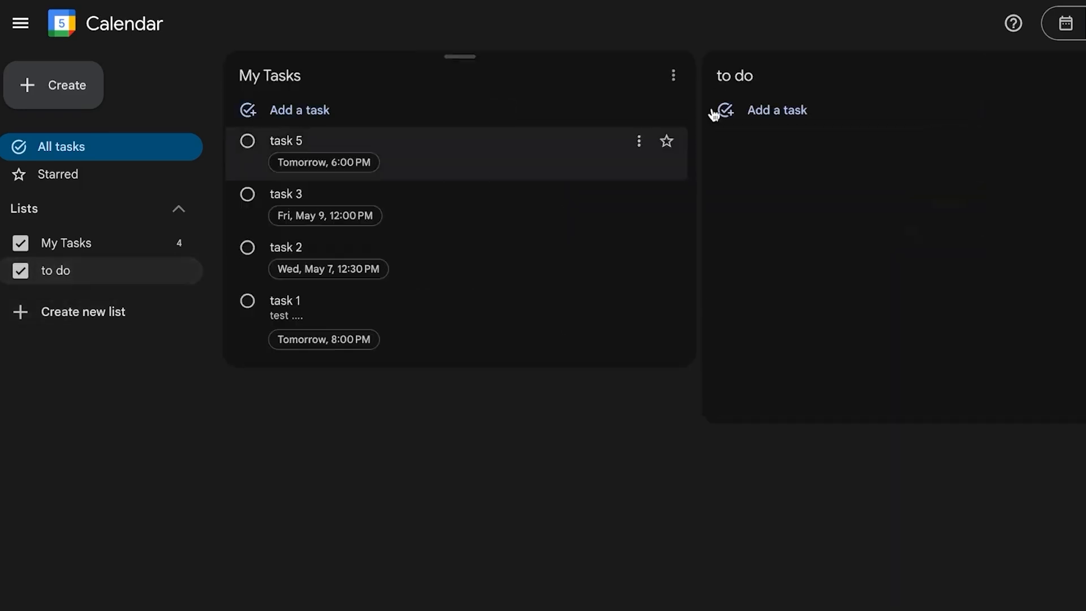
pyautogui.click(775, 116)
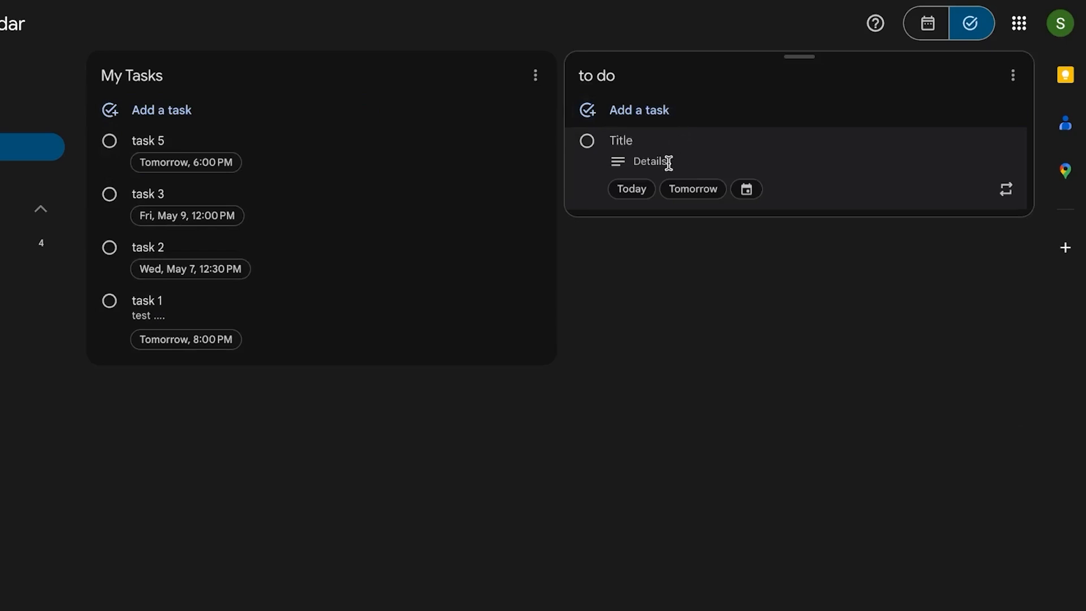
pyautogui.write('task 1')
pyautogui.press('Return')
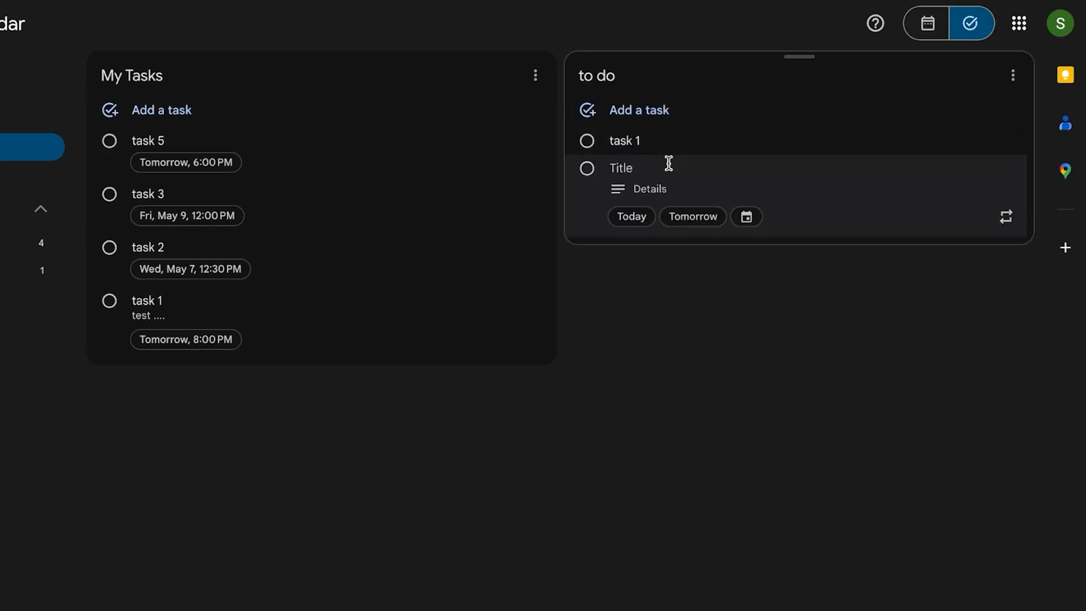
pyautogui.write('task 2')
pyautogui.press('Return')
pyautogui.click(685, 351)
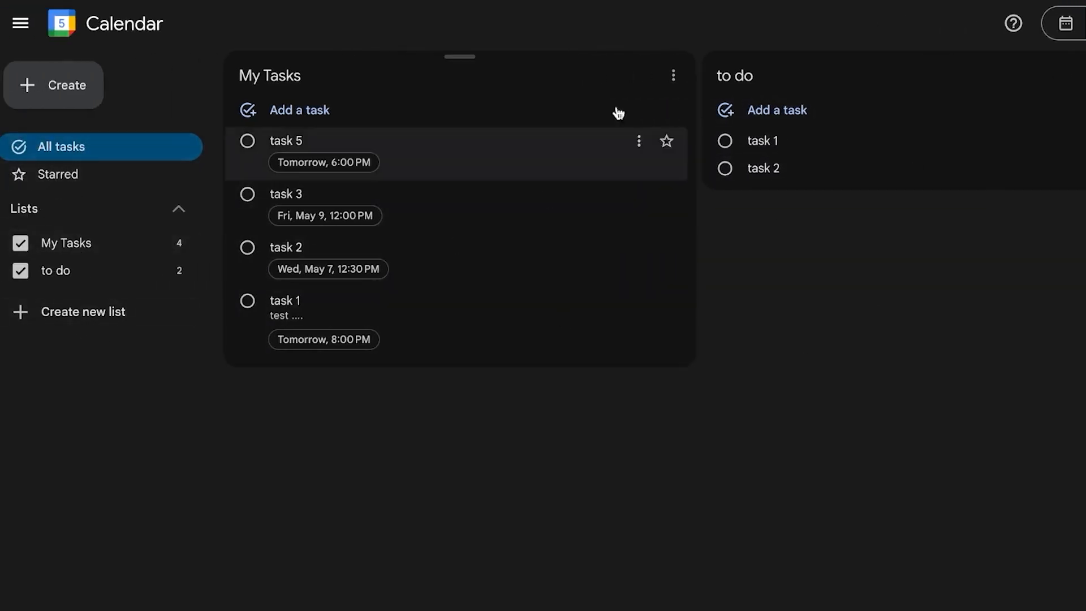
# Step: Reorder the My Tasks list by moving task 5 down between task 2 and task 1
pyautogui.moveTo(464, 147); pyautogui.dragTo(471, 83)
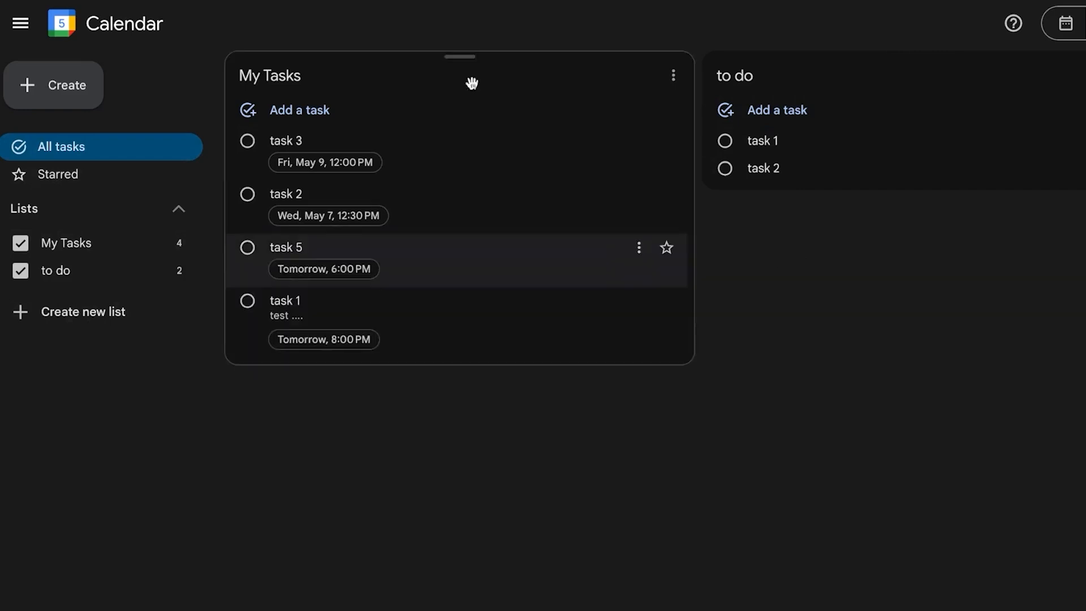
pyautogui.moveTo(528, 109); pyautogui.dragTo(587, 5)
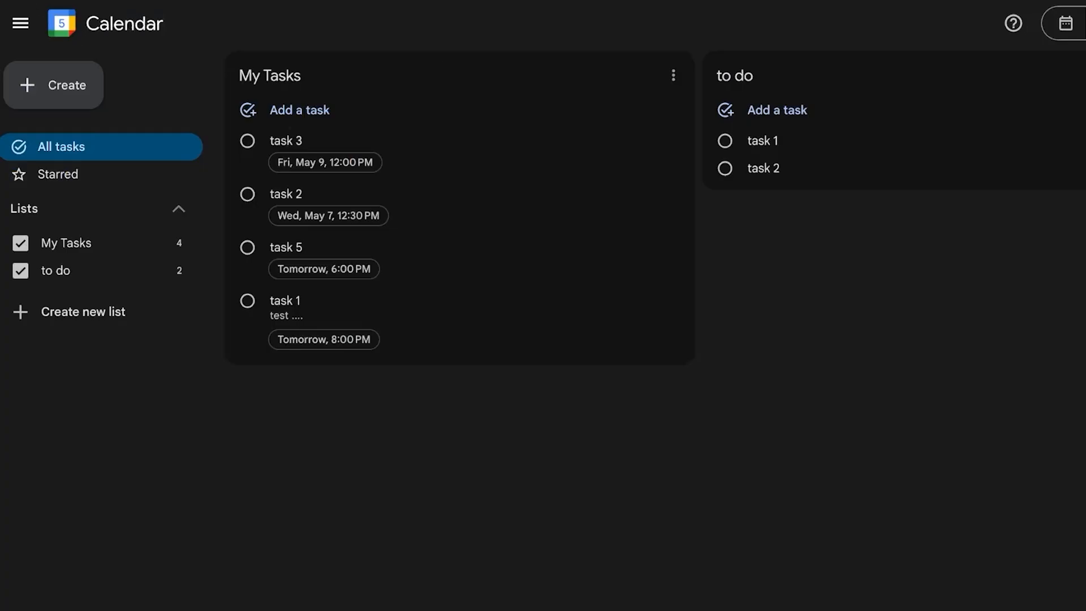
# Step: Return to the month calendar, view the options for creating new items, and close them without choosing one
pyautogui.click(75, 28)
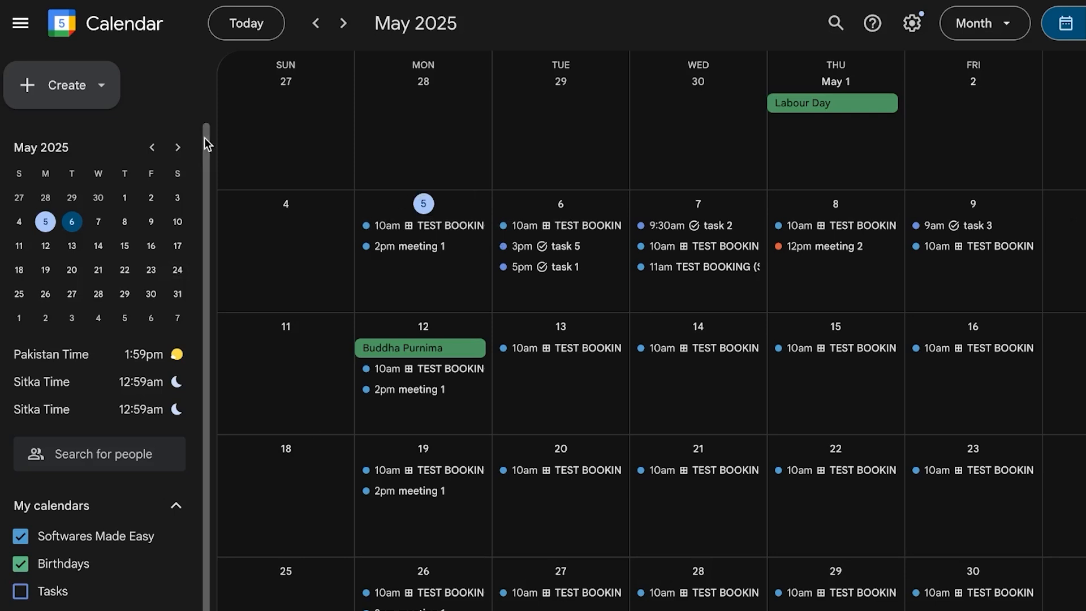
pyautogui.click(99, 105)
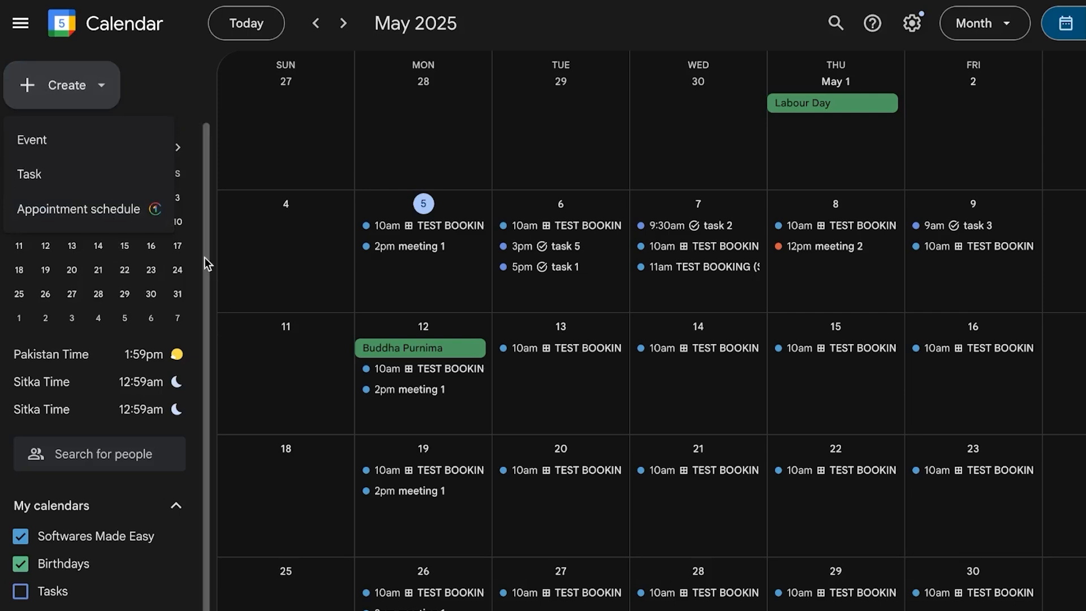
pyautogui.click(210, 145)
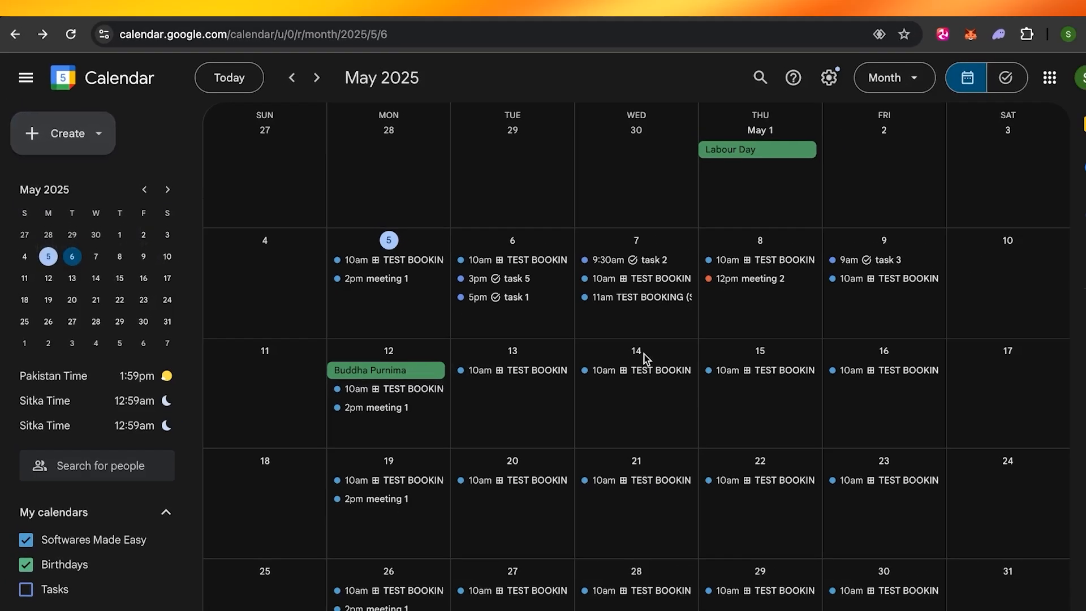